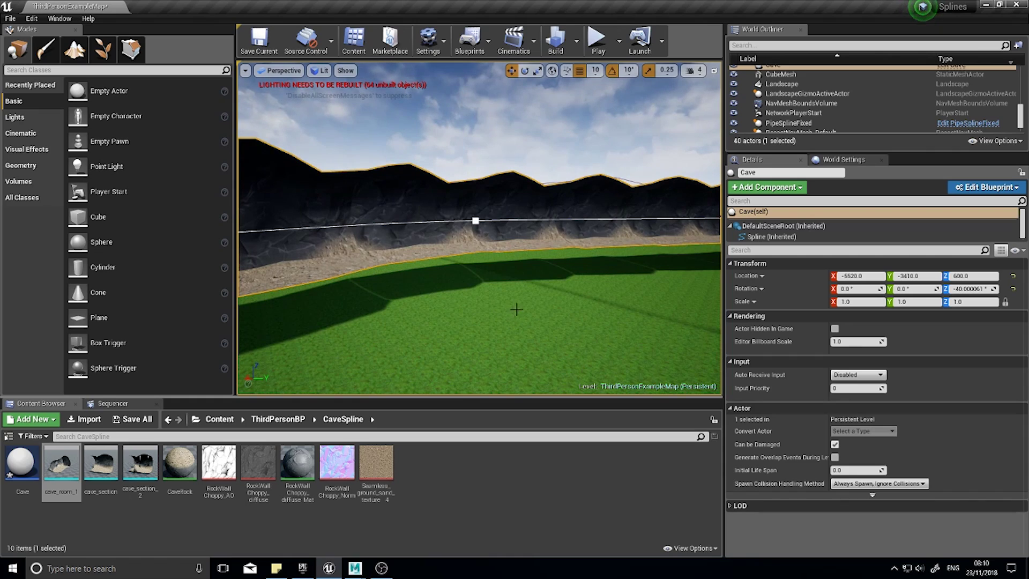
Examine the existing cave spline wall in the level from both ends
right_drag(521, 309, 589, 308)
key(w)
key(a)
key(w)
key(s)
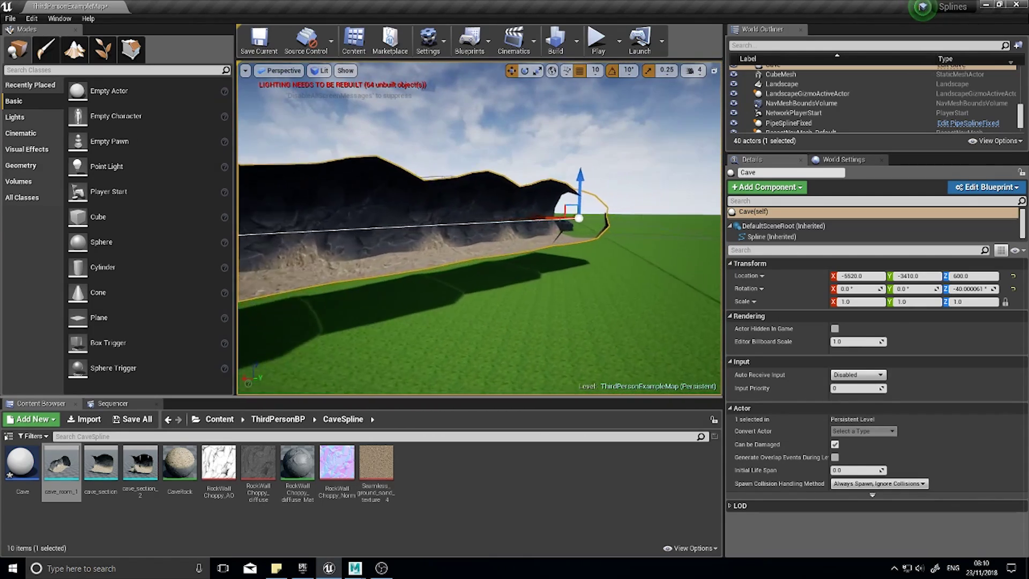
mouse_move(522, 308)
right_down()
mouse_move(656, 308)
mouse_move(522, 308)
right_up()
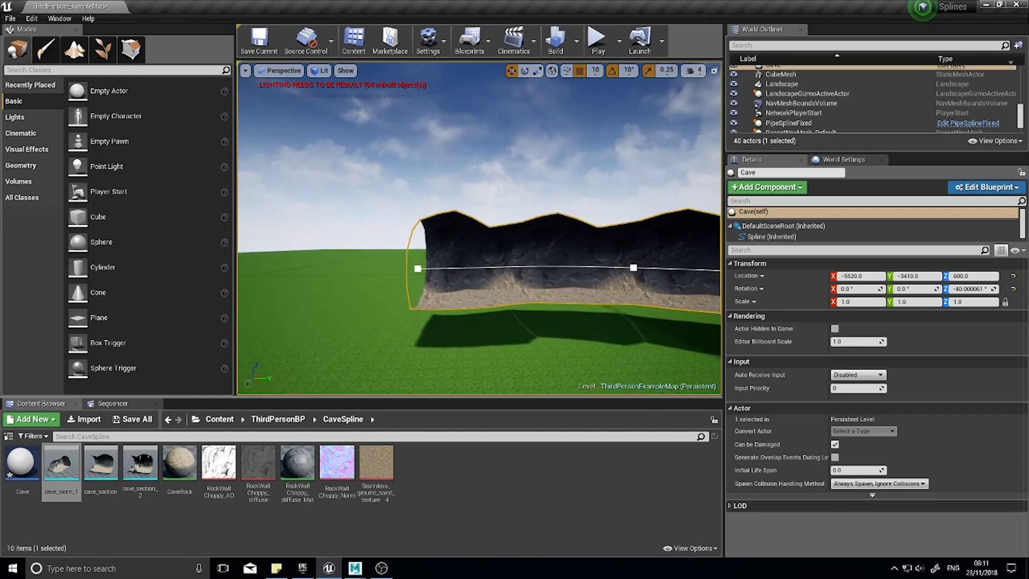
right_drag(272, 309, 273, 309)
click(273, 310)
right_click(272, 309)
click(441, 326)
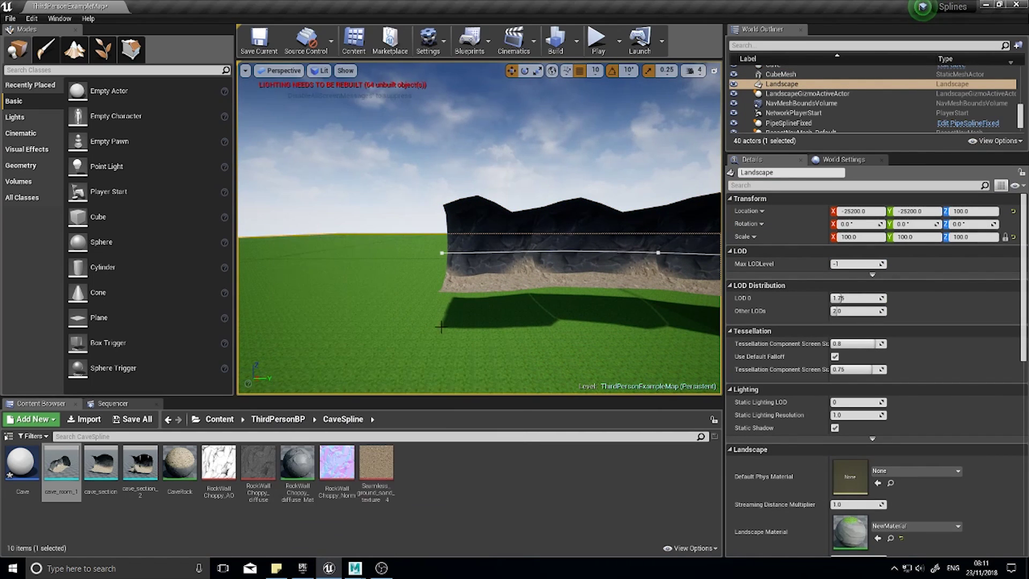
right_drag(268, 384, 313, 363)
key(w)
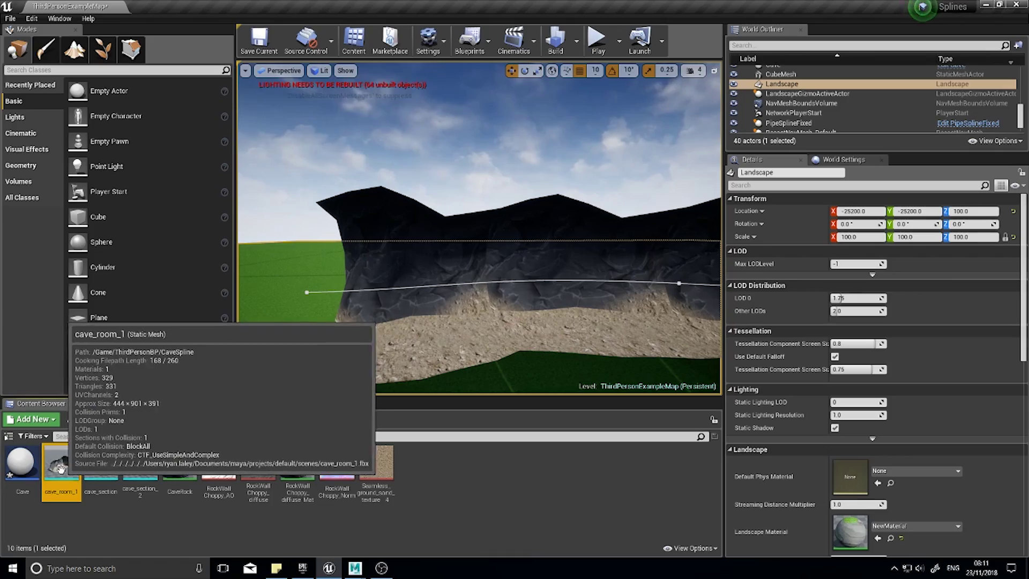
Open the cave_room_1 static mesh, view the room from its entrance, and save the asset
click(63, 467)
double_click(63, 467)
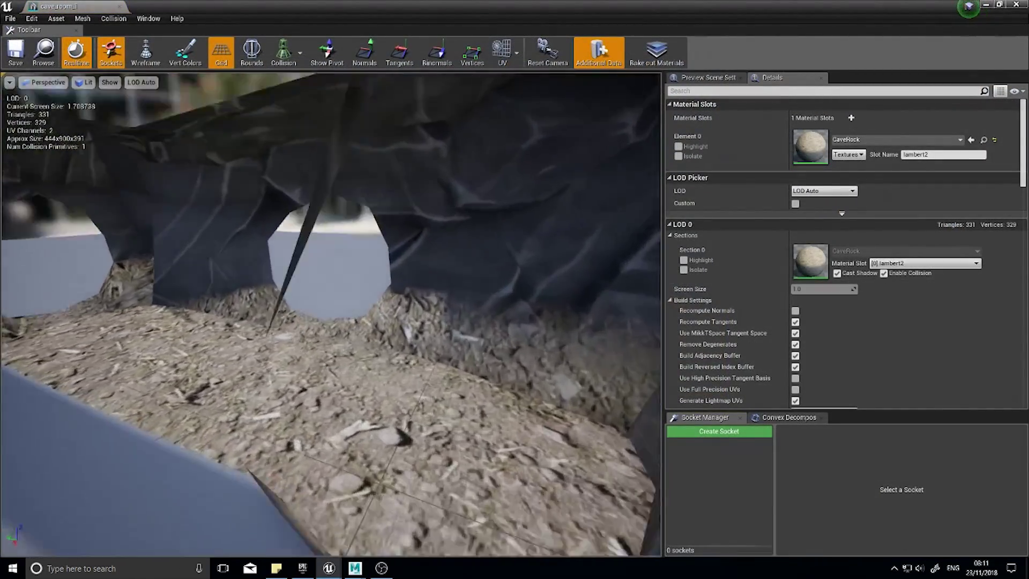
right_drag(331, 314, 316, 230)
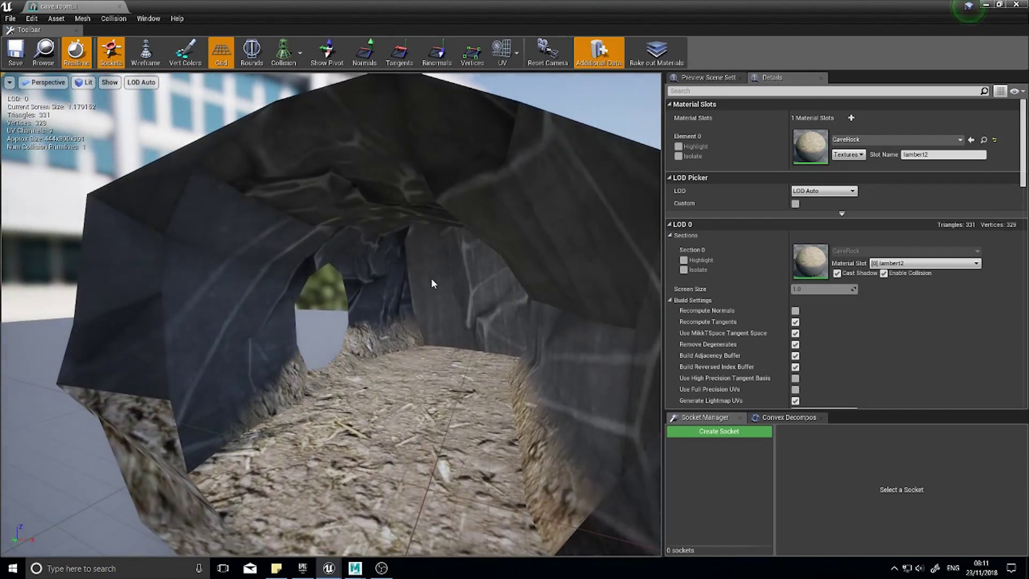
click(16, 52)
Examine the tunnel openings inside the cave room mesh and close the mesh editor
alt+drag(132, 124, 54, 124)
mouse_move(310, 240)
right_down()
mouse_move(343, 240)
mouse_move(327, 257)
mouse_move(309, 240)
right_up()
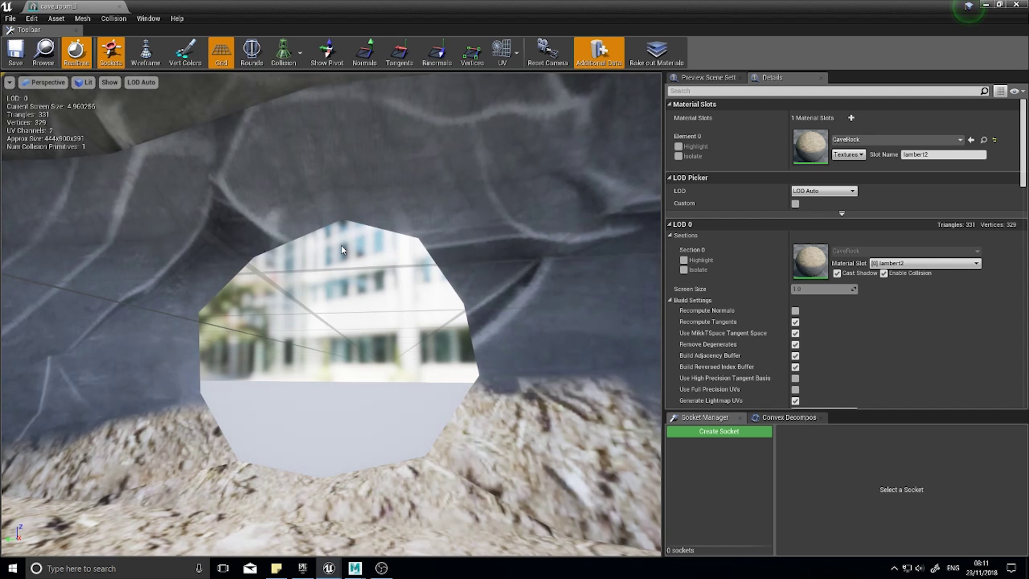
drag(364, 259, 348, 230)
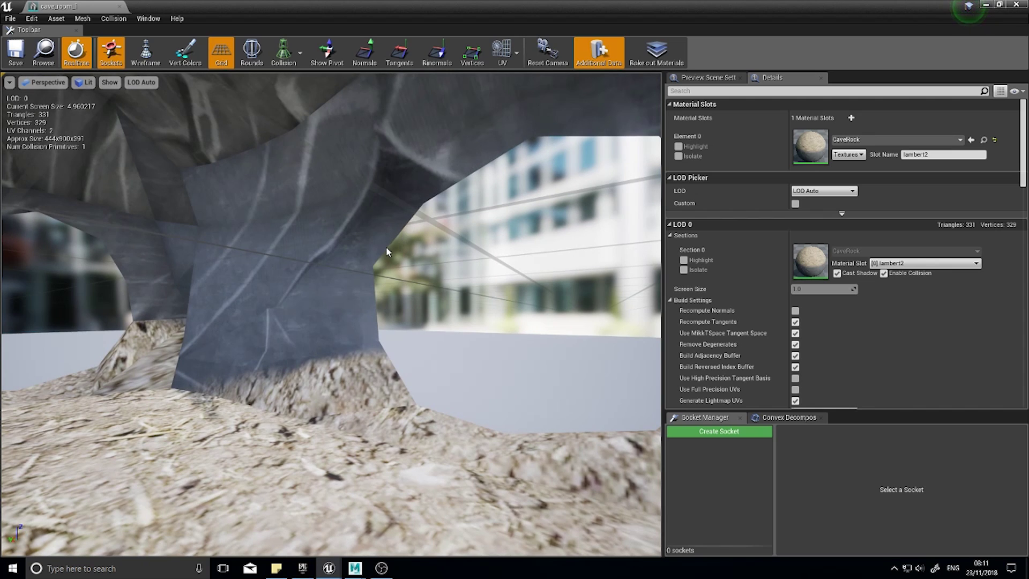
drag(432, 409, 491, 353)
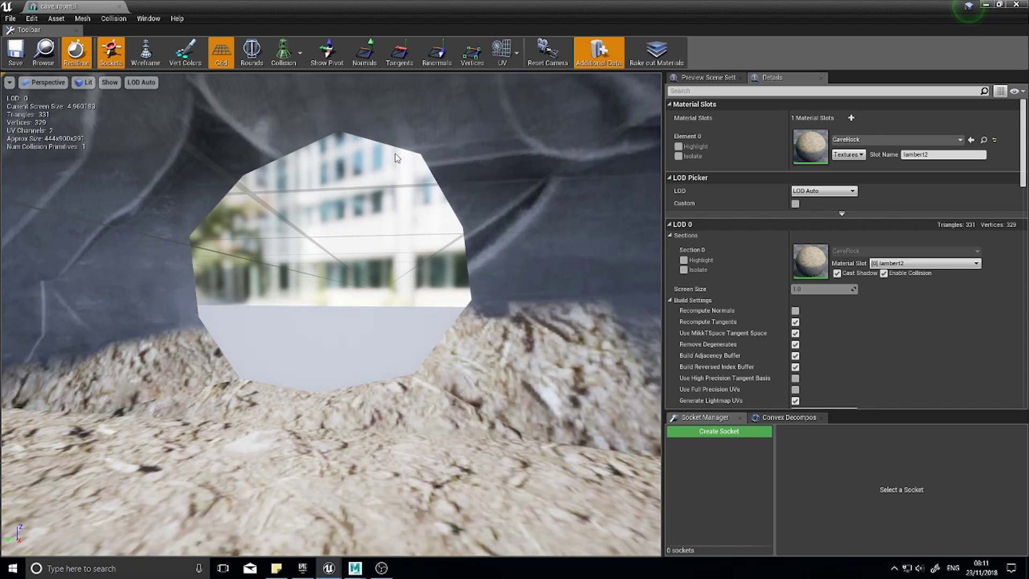
drag(366, 357, 295, 329)
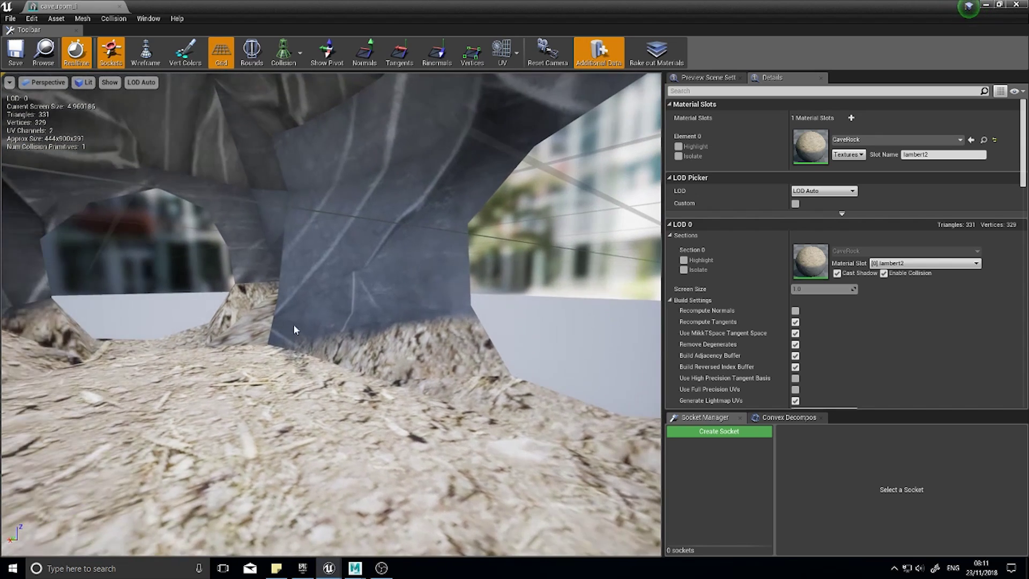
click(1016, 4)
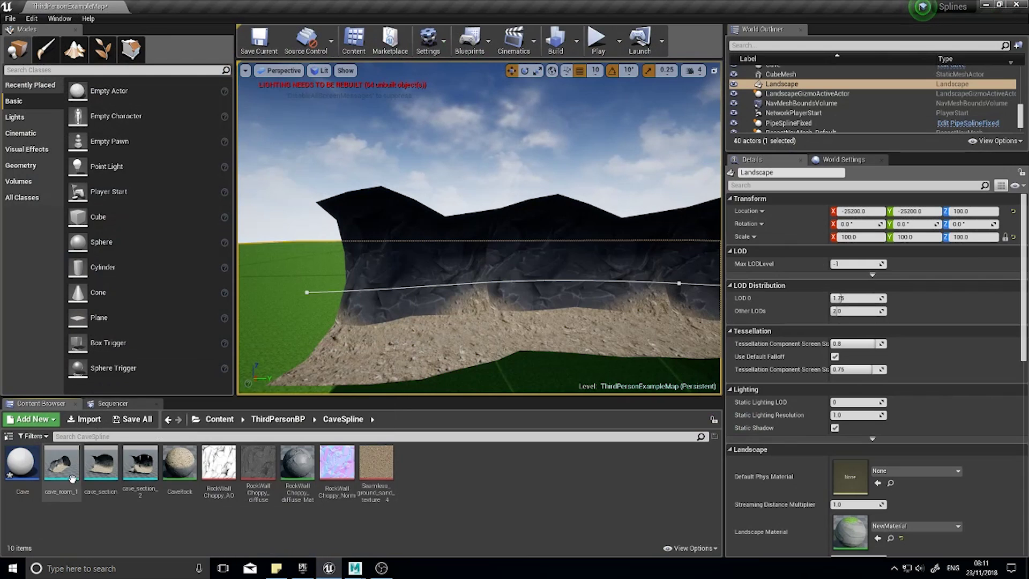
Create an Actor blueprint class named CaveRoomParent in the CaveSpline folder
right_click(439, 477)
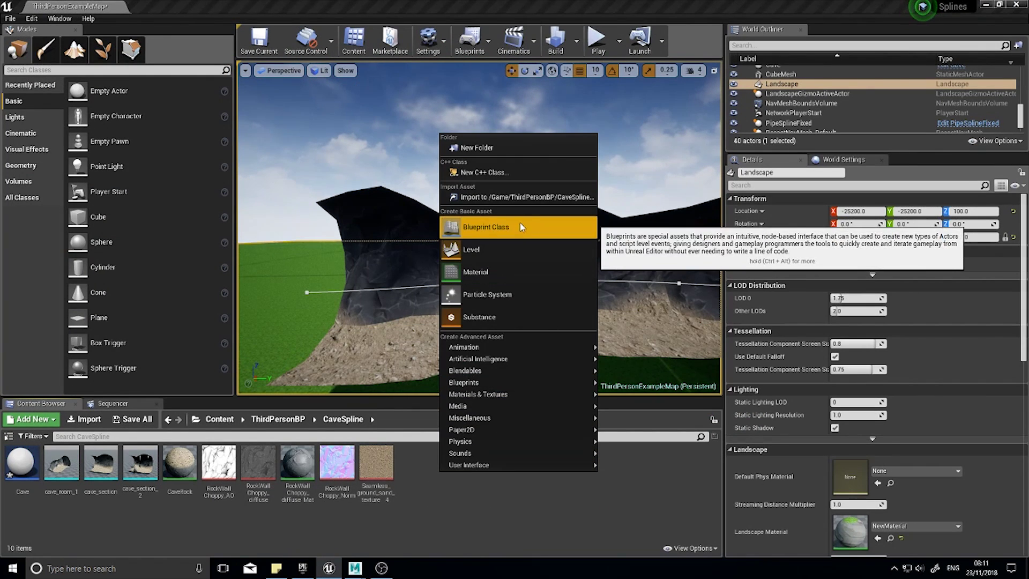
click(523, 226)
click(416, 159)
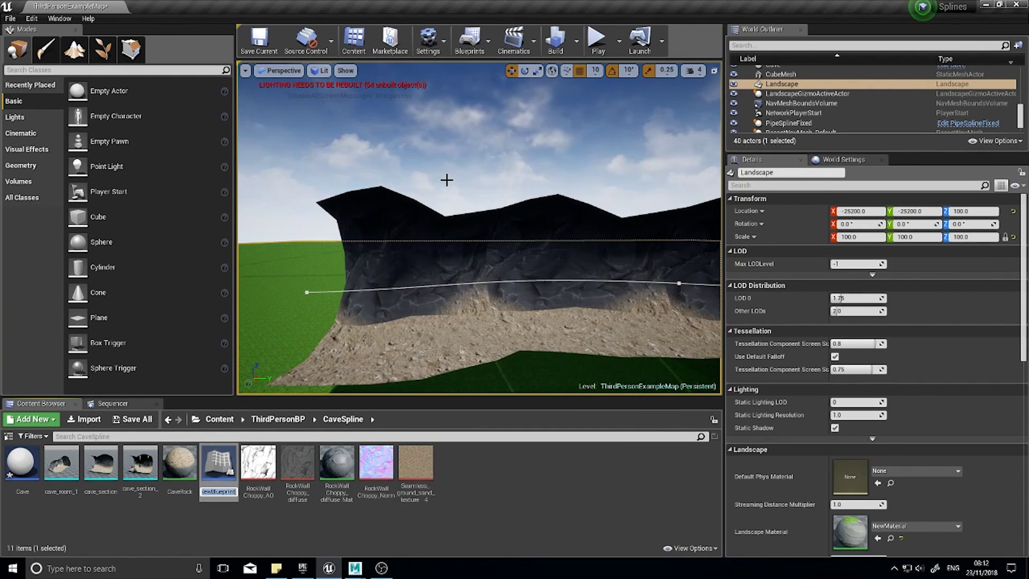
text(CaveR)
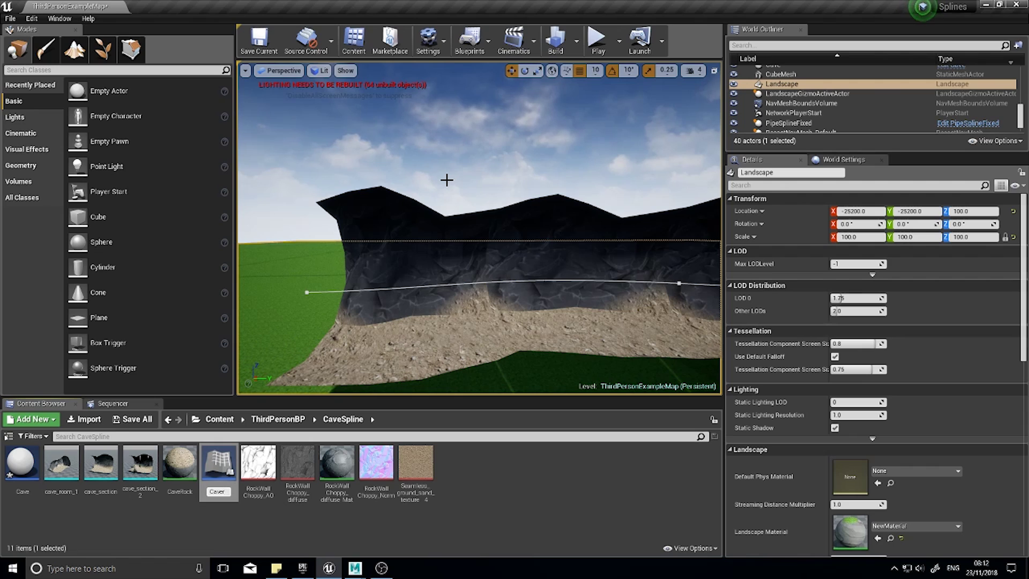
text(oomparent)
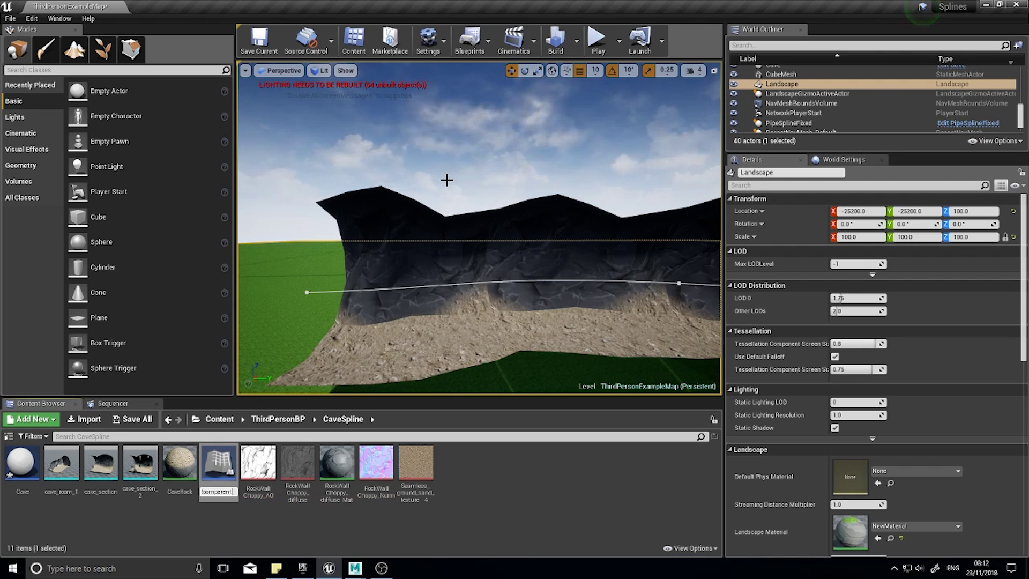
key(Return)
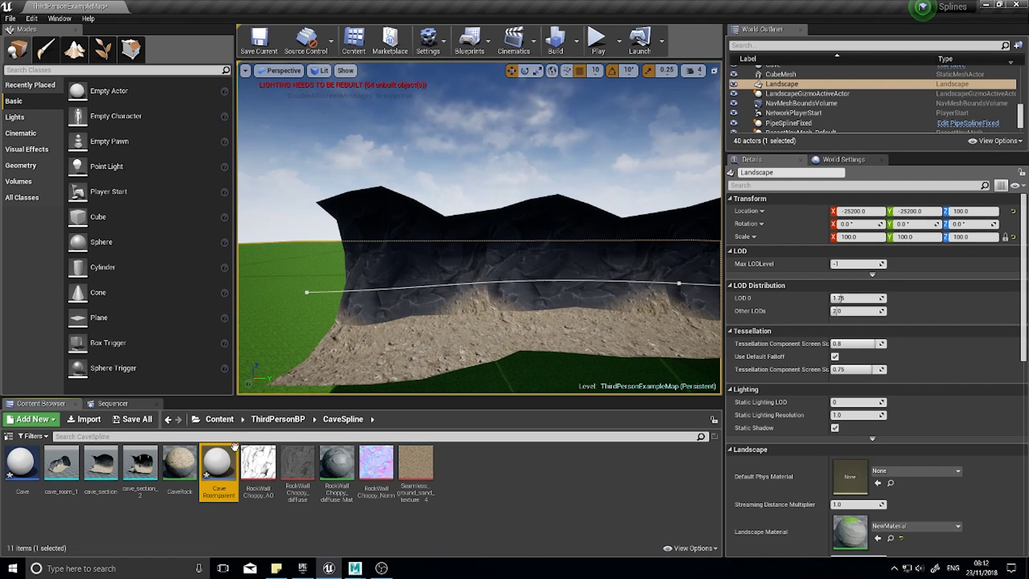
click(231, 492)
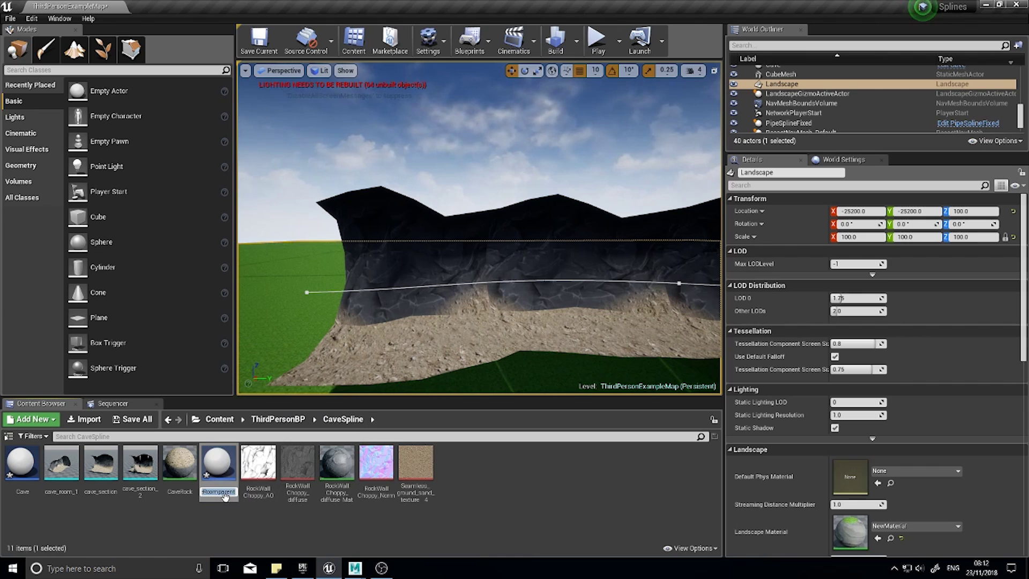
click(224, 493)
text(P)
key(Return)
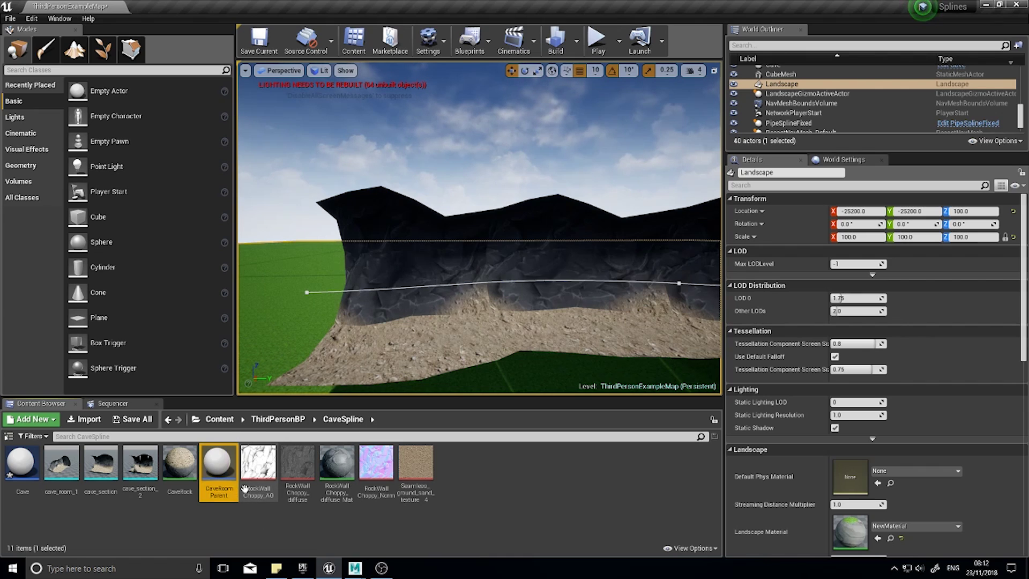
Create a child blueprint class of CaveRoomParent and name it CaveRoom1
right_click(223, 462)
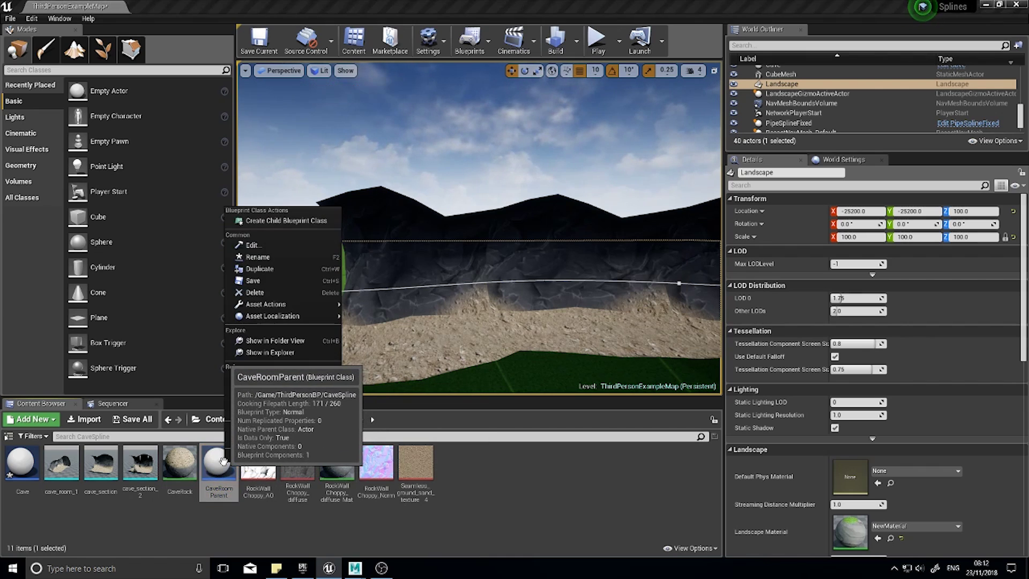
click(252, 227)
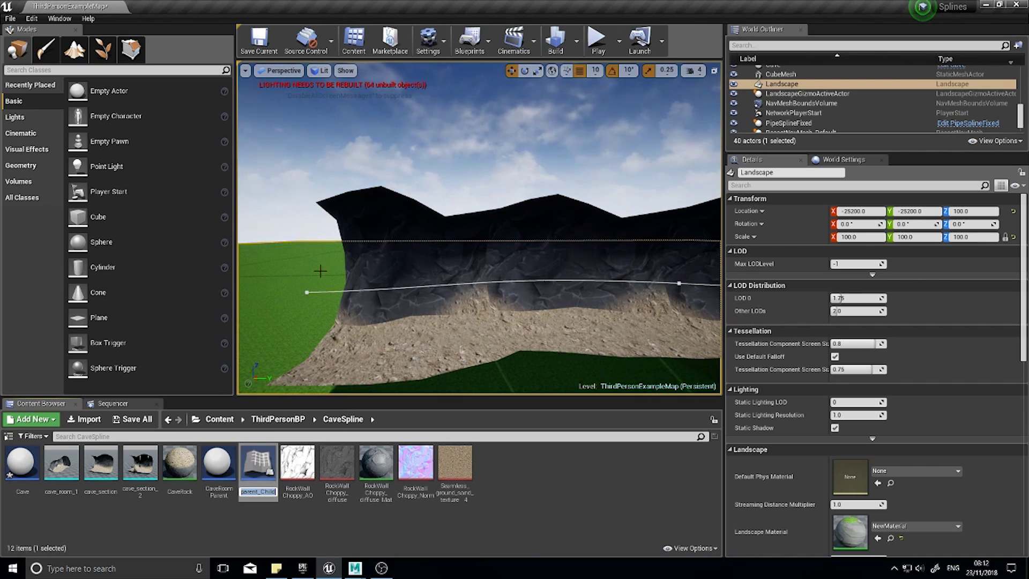
text(CaveRoom1)
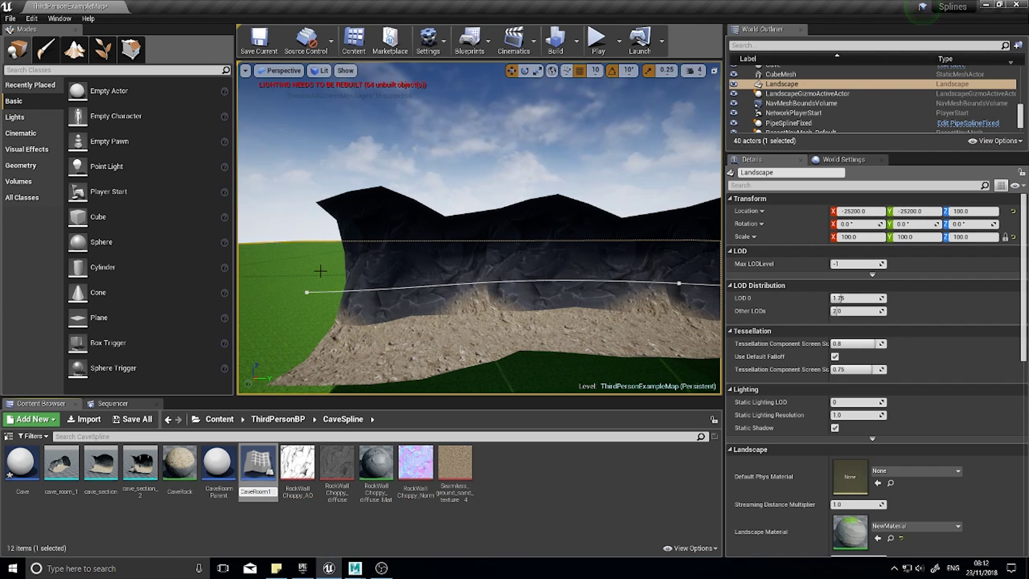
key(Return)
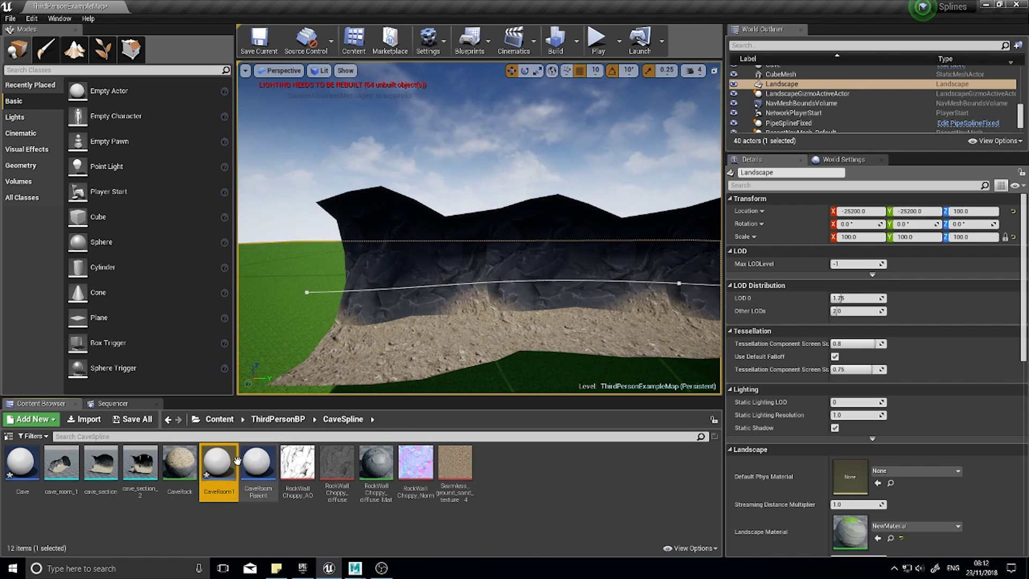
Open the CaveRoom1 blueprint and add a Static Mesh component under its scene root
double_click(218, 465)
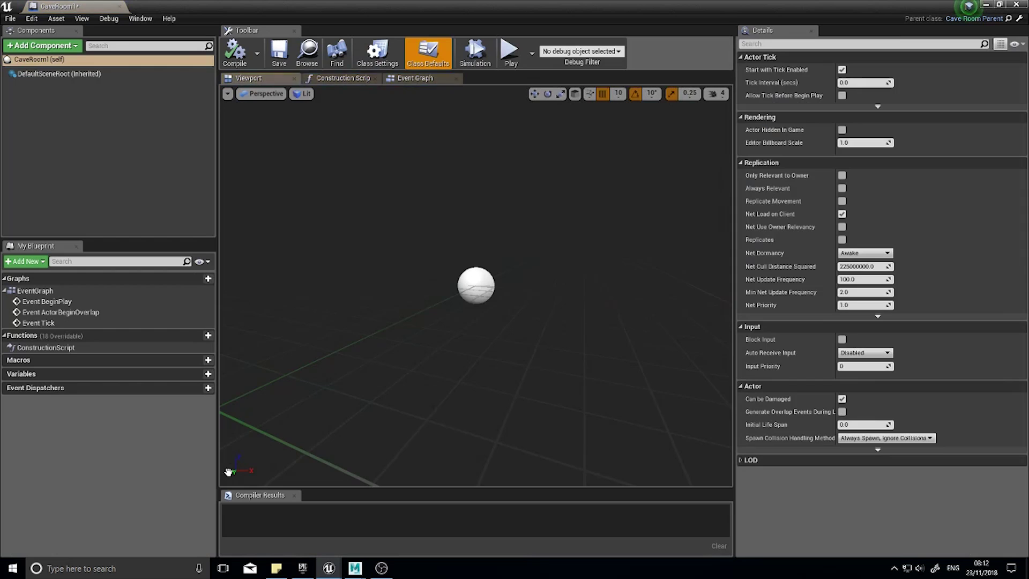
click(43, 46)
text(stat)
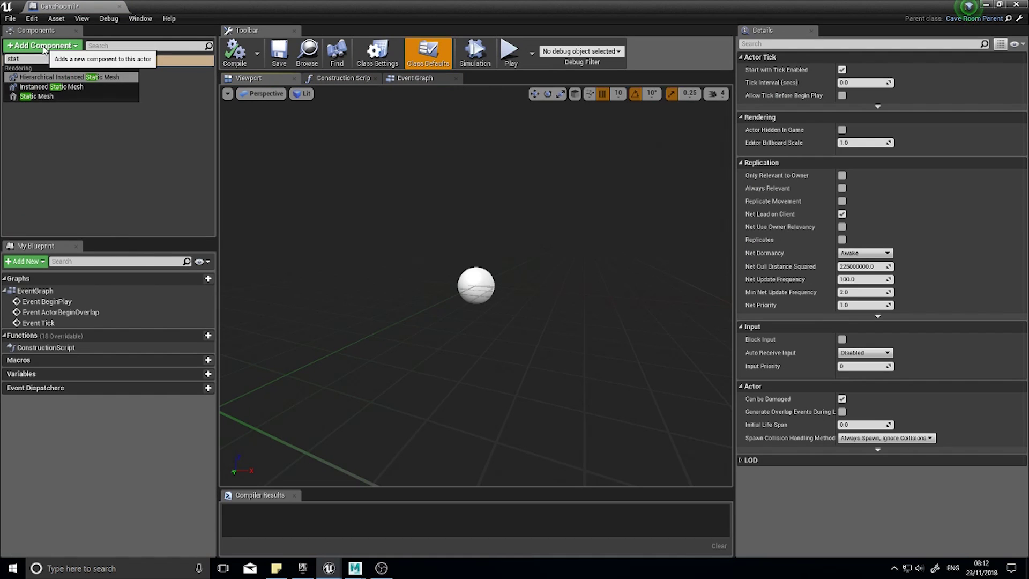
click(37, 97)
click(76, 74)
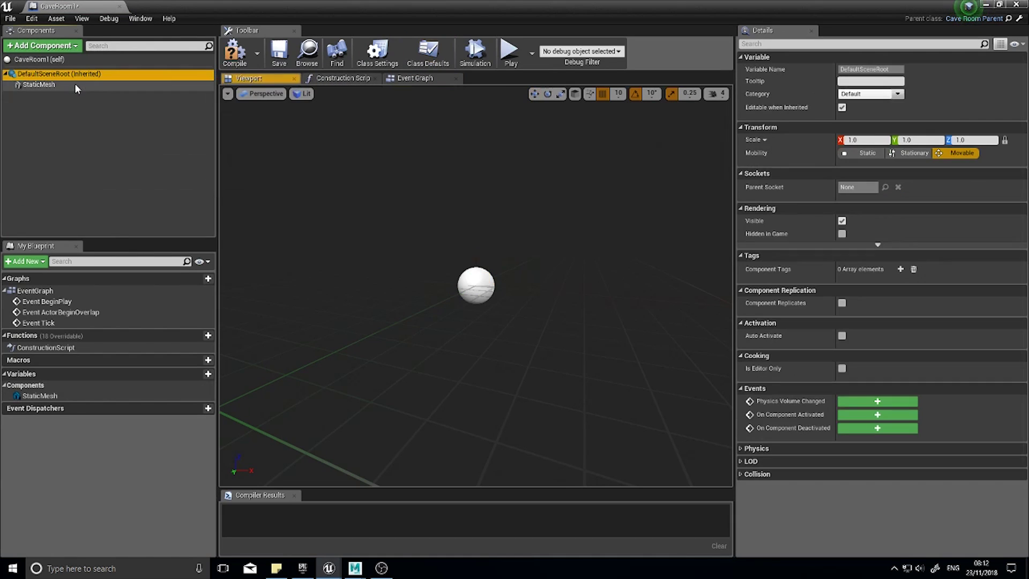
Assign the cave_room_1 mesh to CaveRoom1's Static Mesh component
click(77, 86)
click(947, 255)
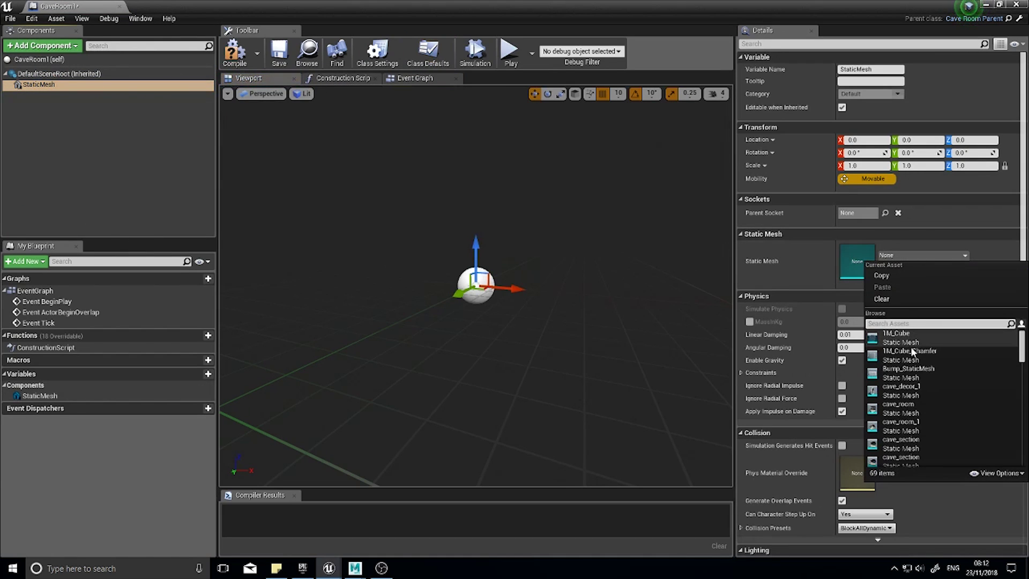
click(906, 423)
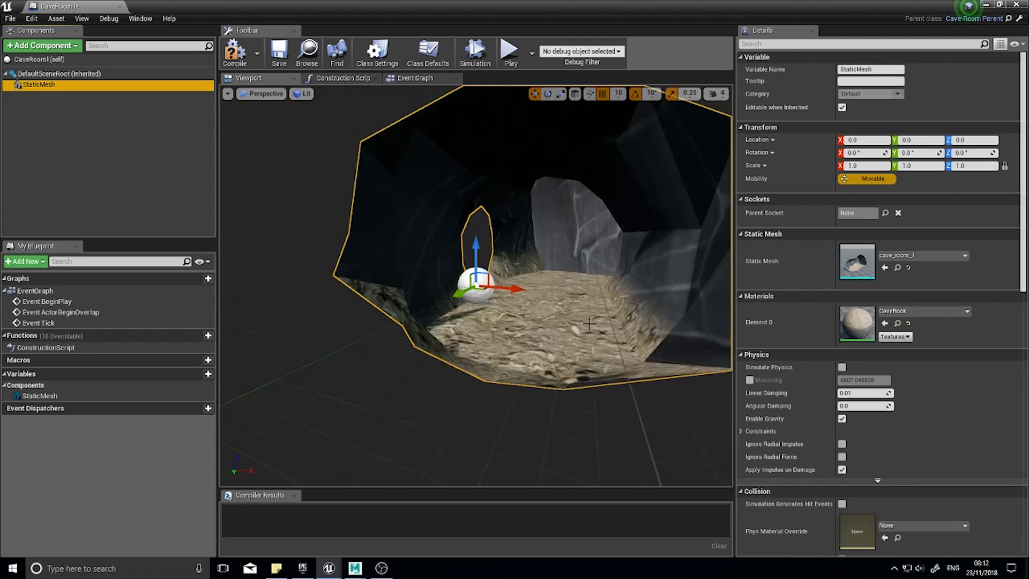
Examine where the room mesh's pivot sits relative to its entrance opening
scroll(589, 323, down, 4)
alt+drag(589, 353, 412, 340)
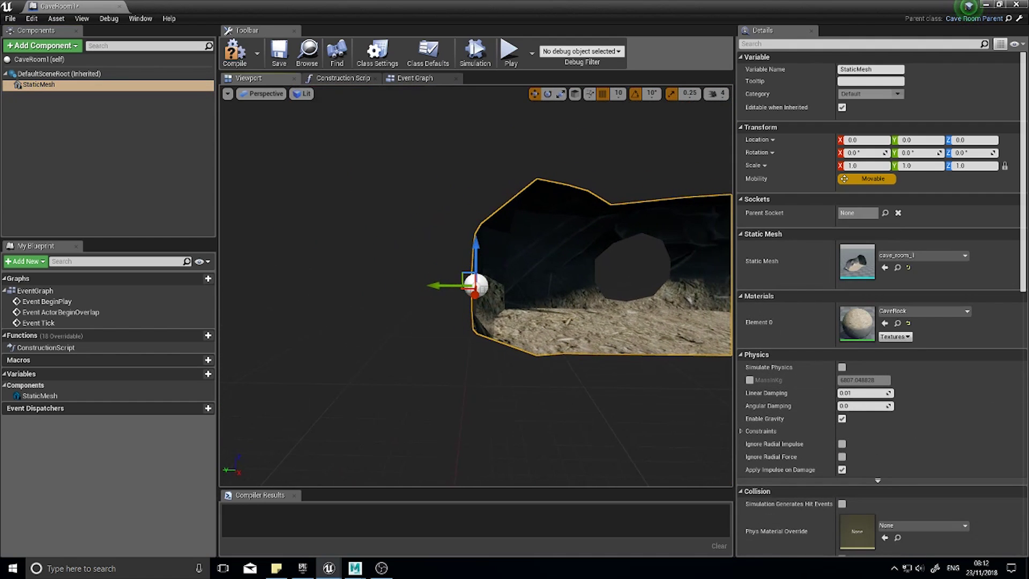
right_drag(517, 285, 440, 214)
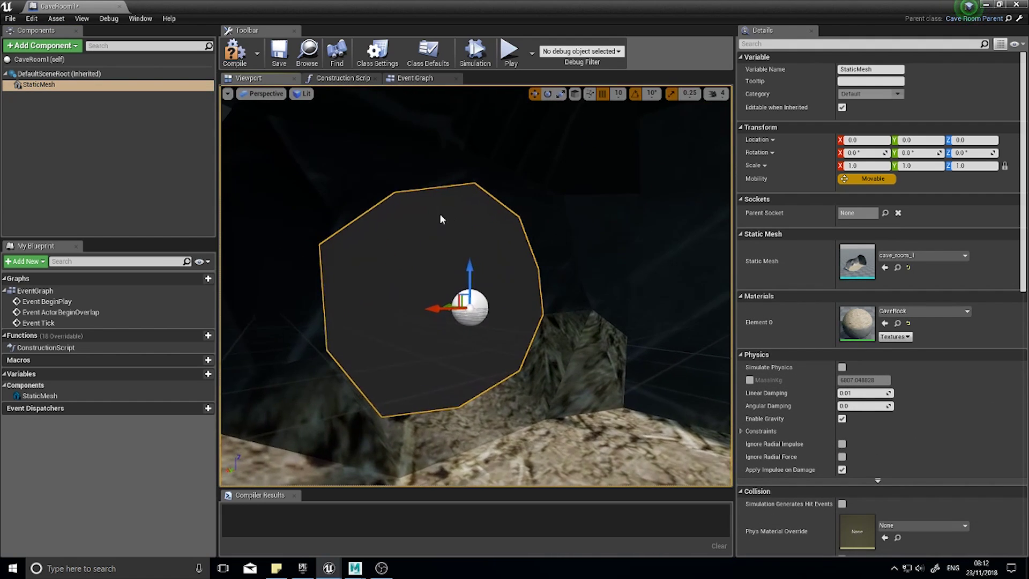
right_drag(470, 314, 386, 353)
Switch to Maya, check the room model's entrance against the grid origin, and return to the CaveRoom1 blueprint in Unreal Editor
click(357, 566)
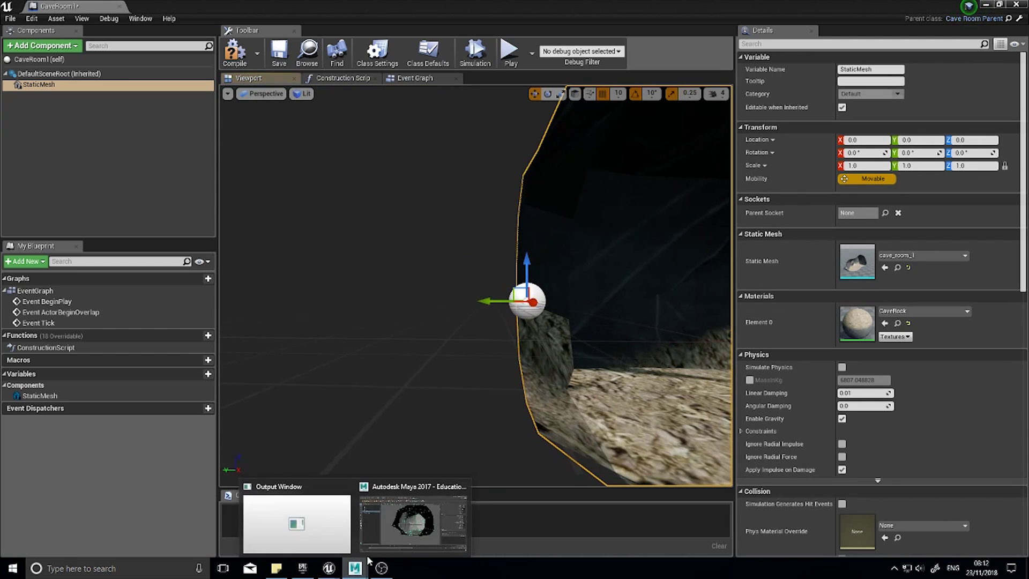
click(435, 519)
click(383, 415)
alt+drag(383, 415, 480, 292)
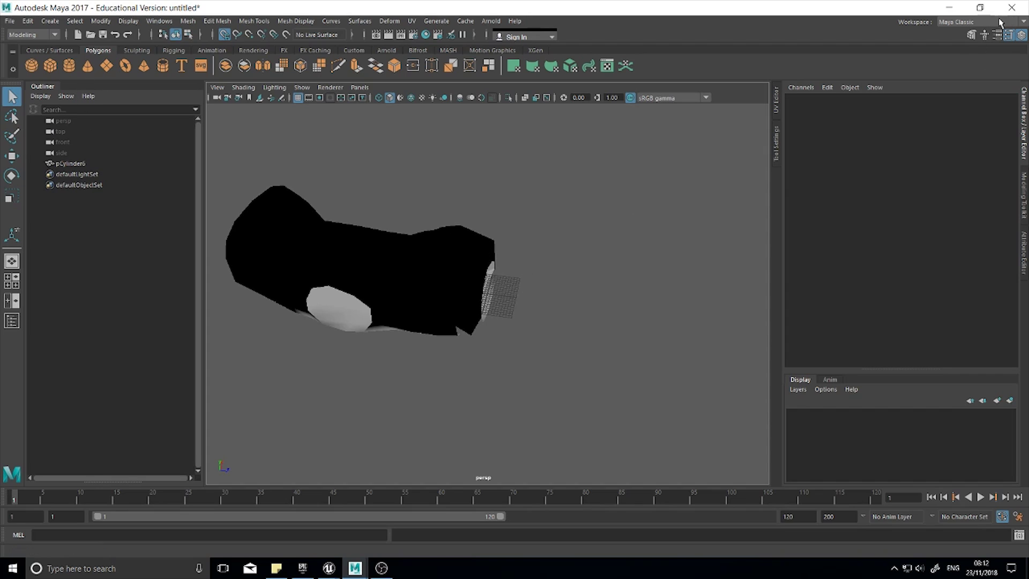
click(1014, 9)
click(552, 287)
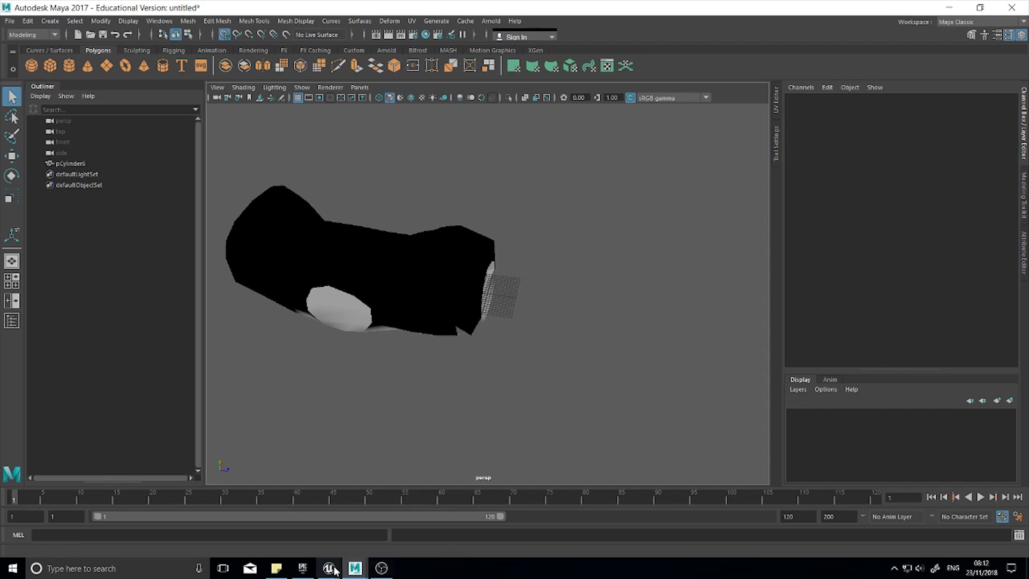
mouse_move(329, 567)
click(394, 536)
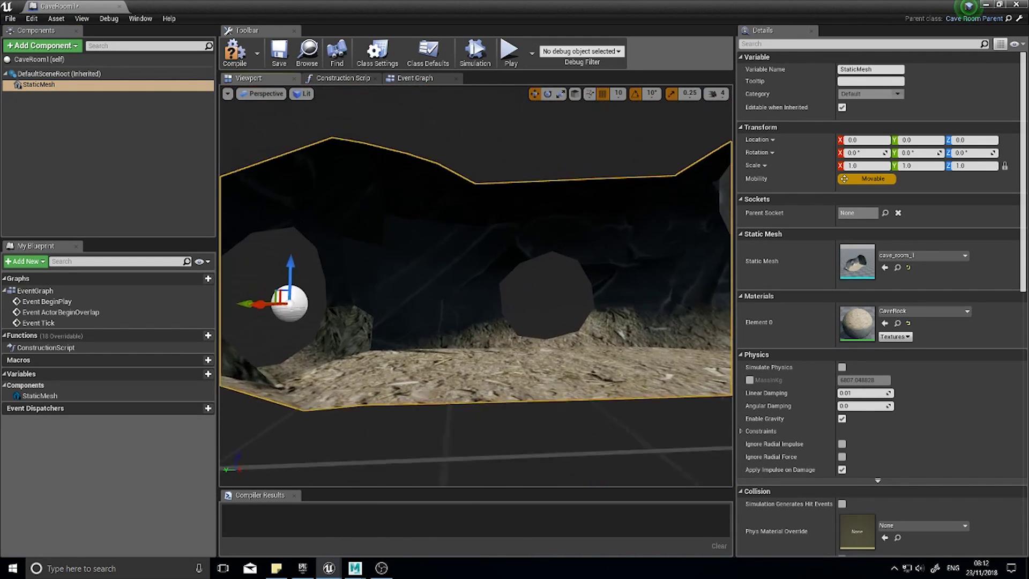
Compile the CaveRoom1 blueprint and close its editor
right_drag(475, 285, 482, 341)
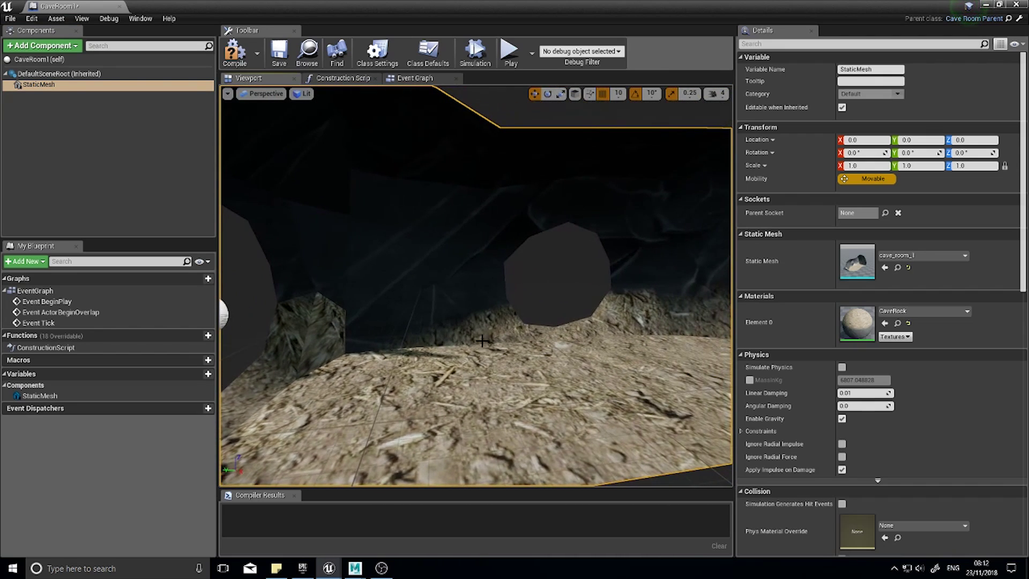
click(234, 51)
click(1015, 4)
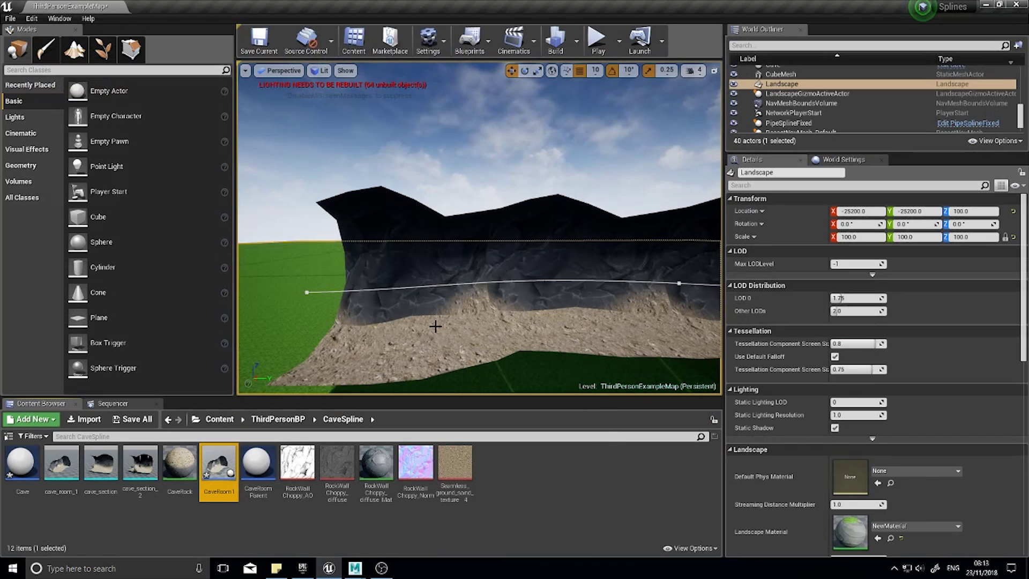
Open the Cave blueprint and add a new function named AddEndRoom
mouse_move(499, 313)
right_down()
mouse_move(632, 303)
mouse_move(499, 313)
right_up()
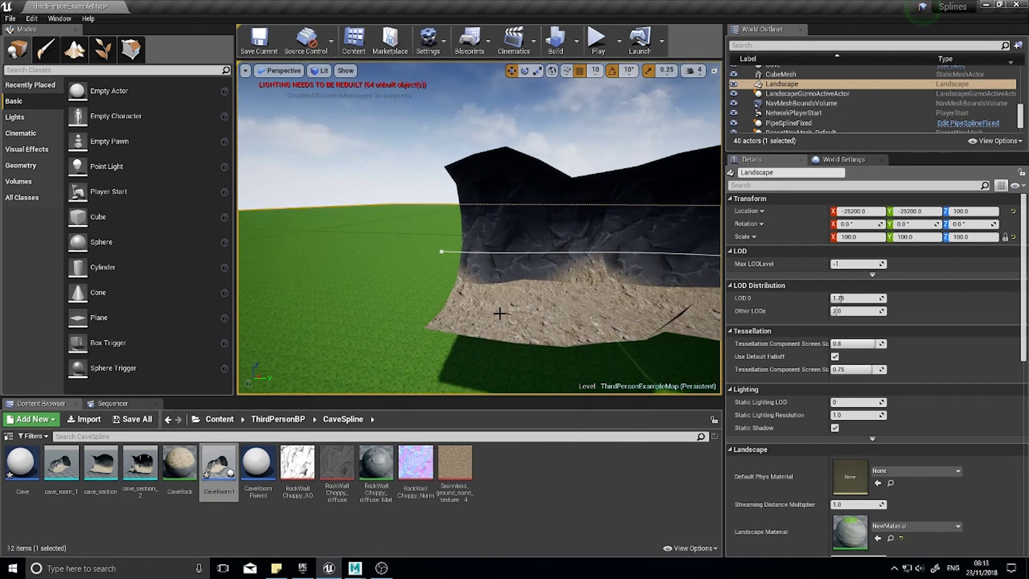
double_click(22, 462)
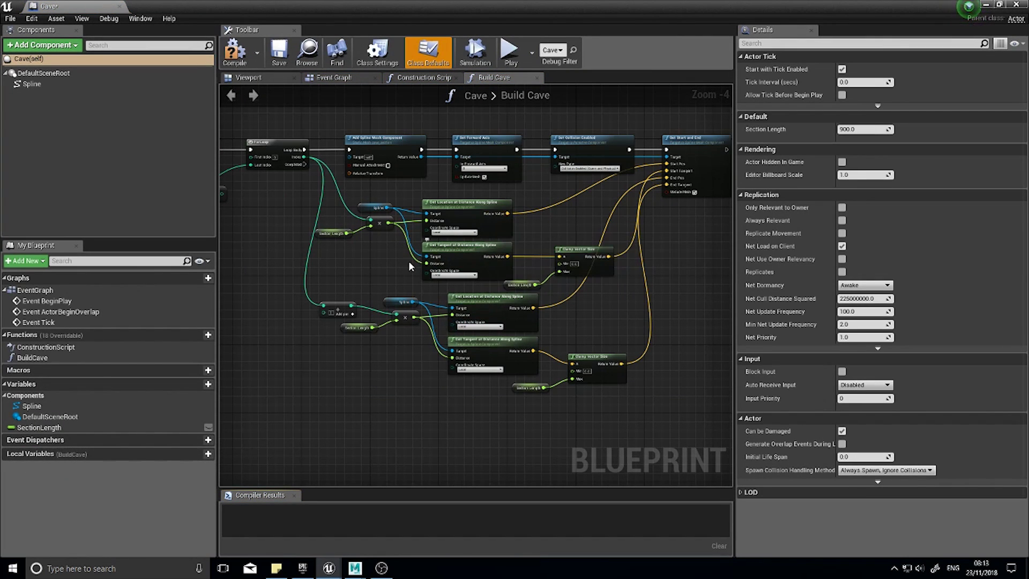
right_drag(408, 261, 592, 259)
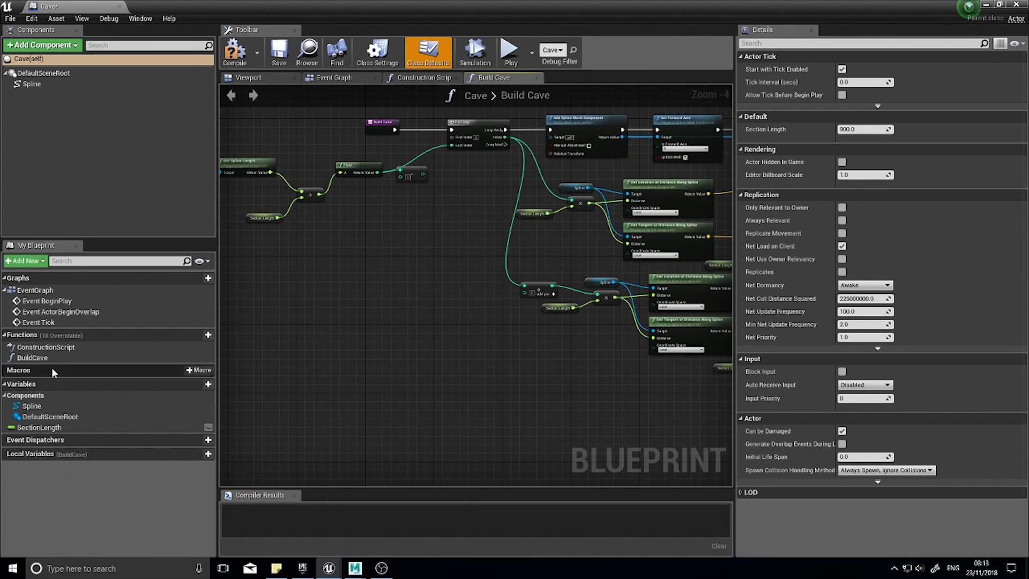
click(204, 338)
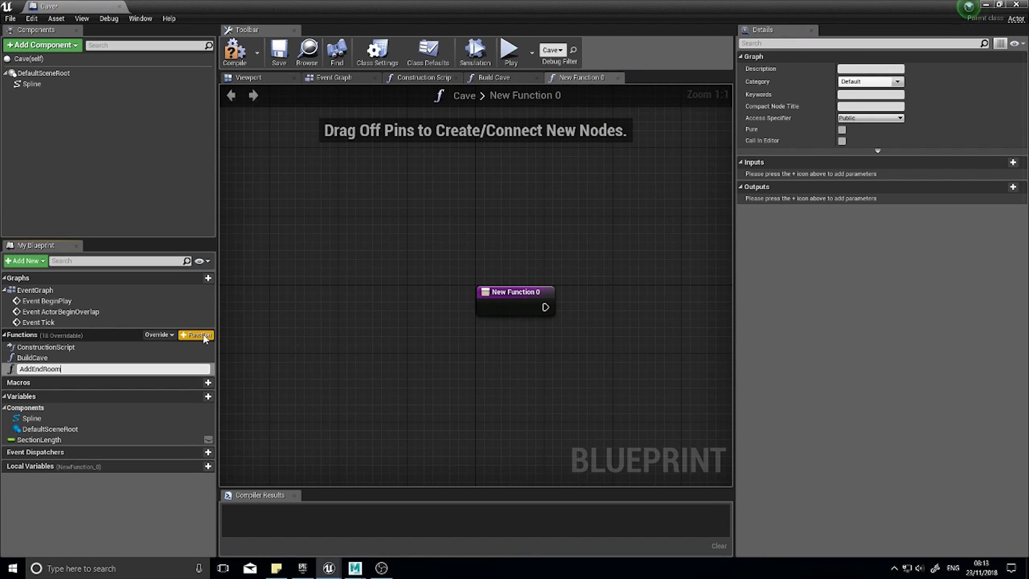
key(Return)
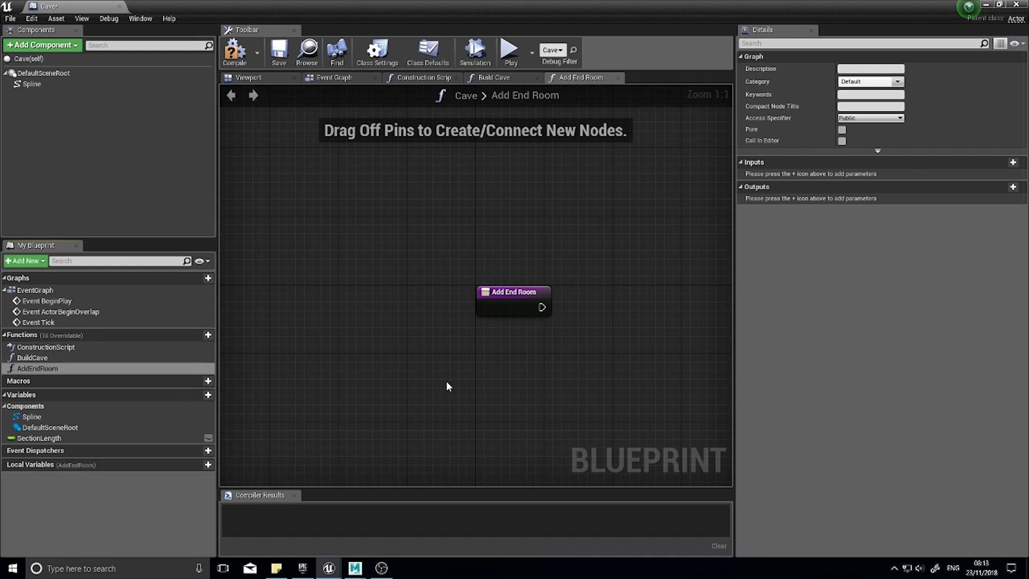
right_drag(446, 381, 374, 330)
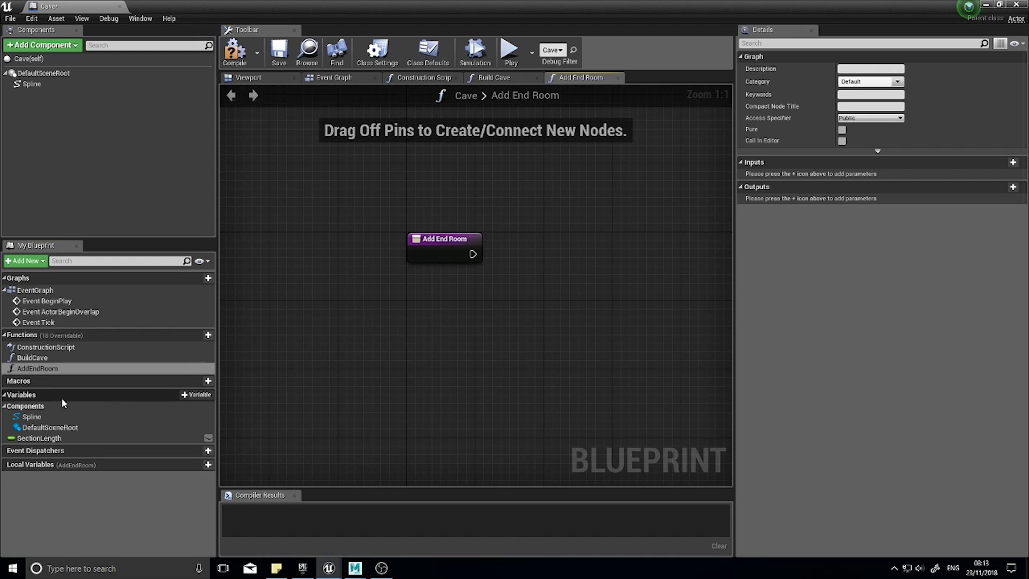
Add a variable named EndRoom to the Cave blueprint
click(190, 396)
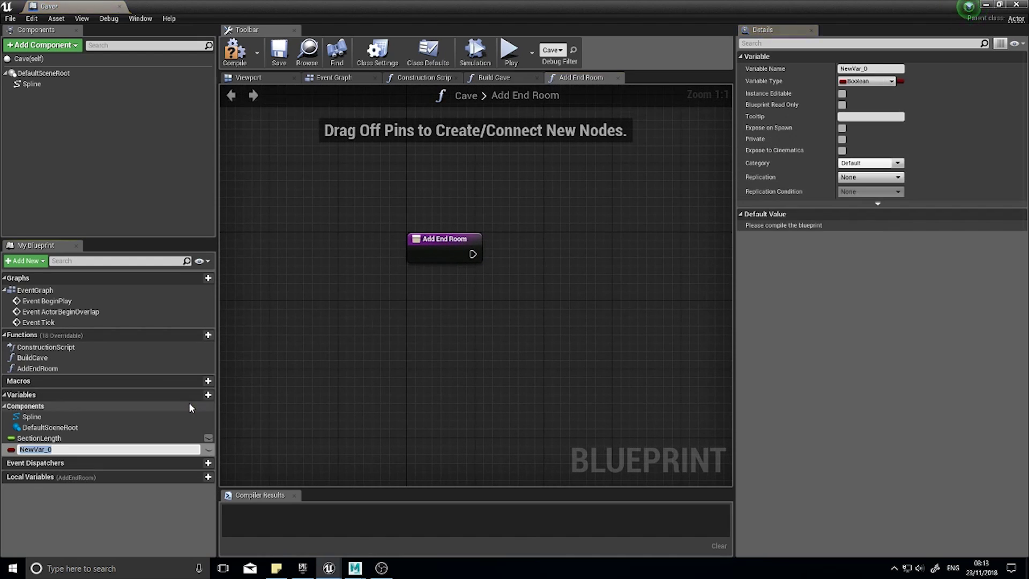
text(EndRoom)
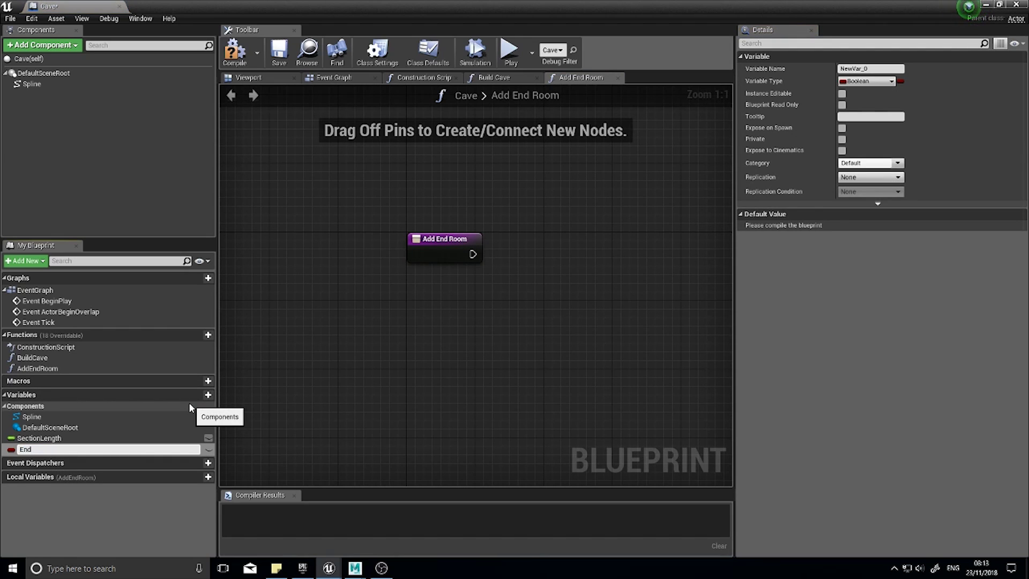
key(Return)
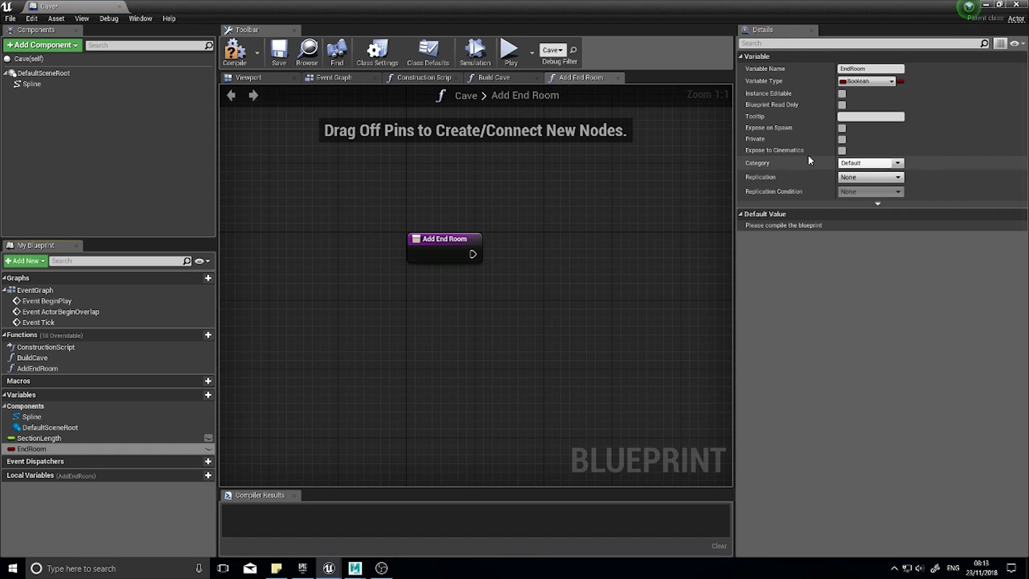
Make EndRoom an instance-editable class reference to Cave Room Parent and compile the blueprint
click(877, 81)
text(cavero)
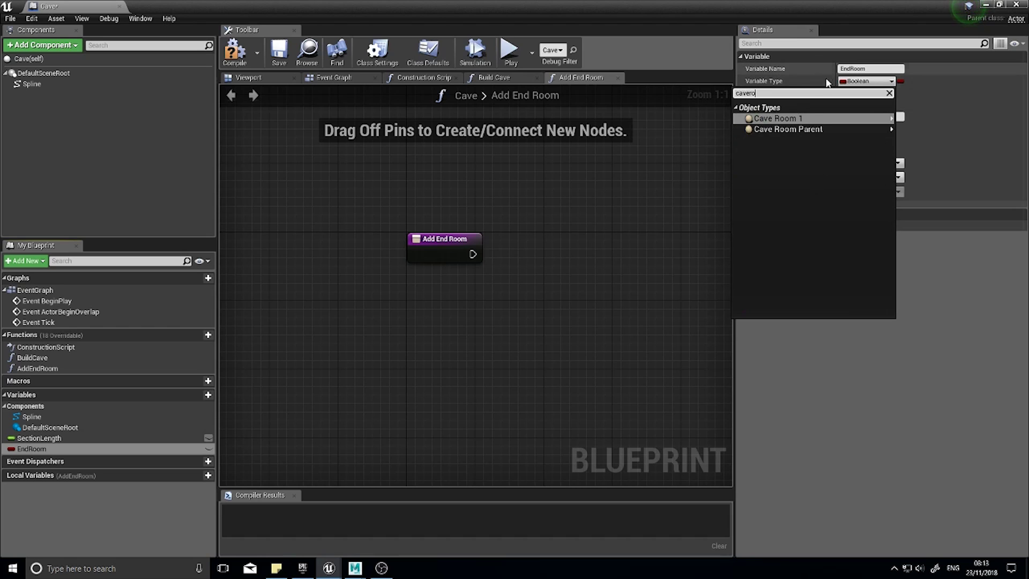
mouse_move(852, 130)
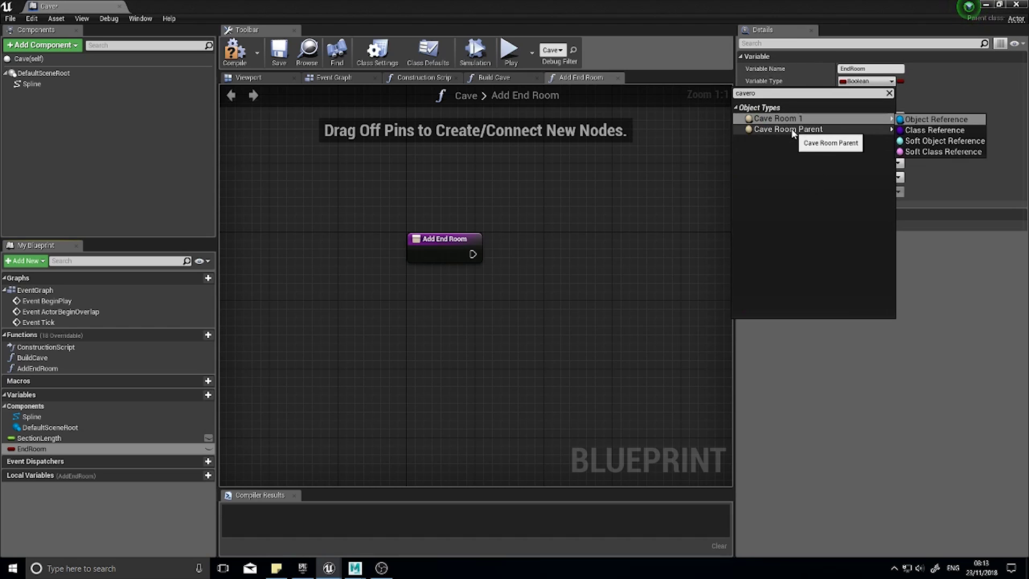
click(935, 130)
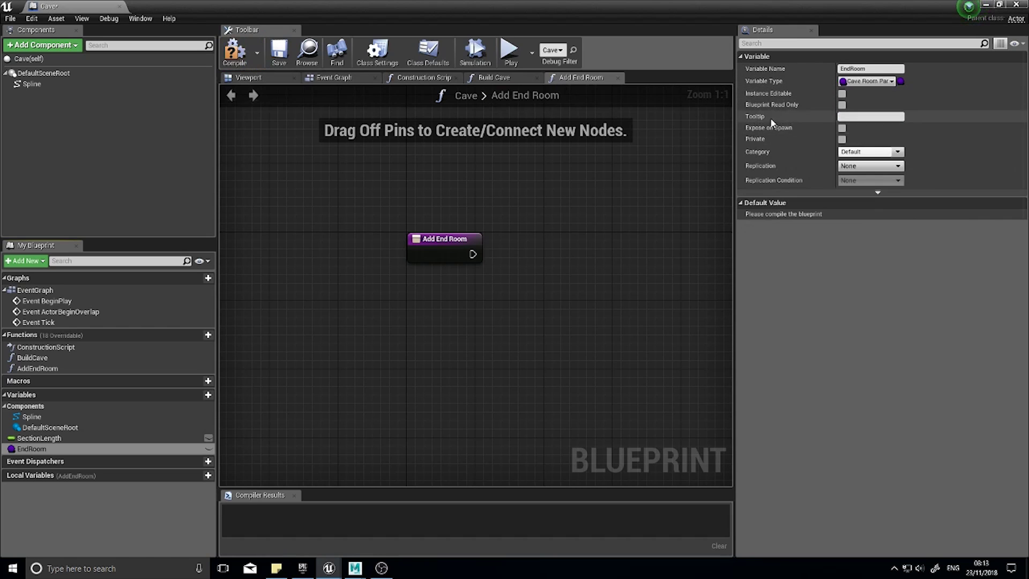
click(842, 94)
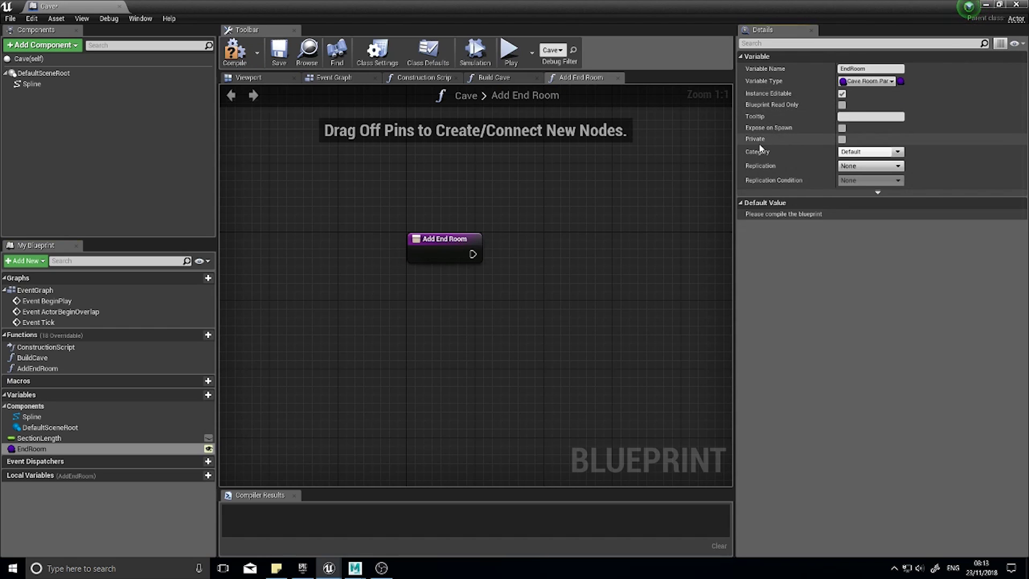
click(236, 53)
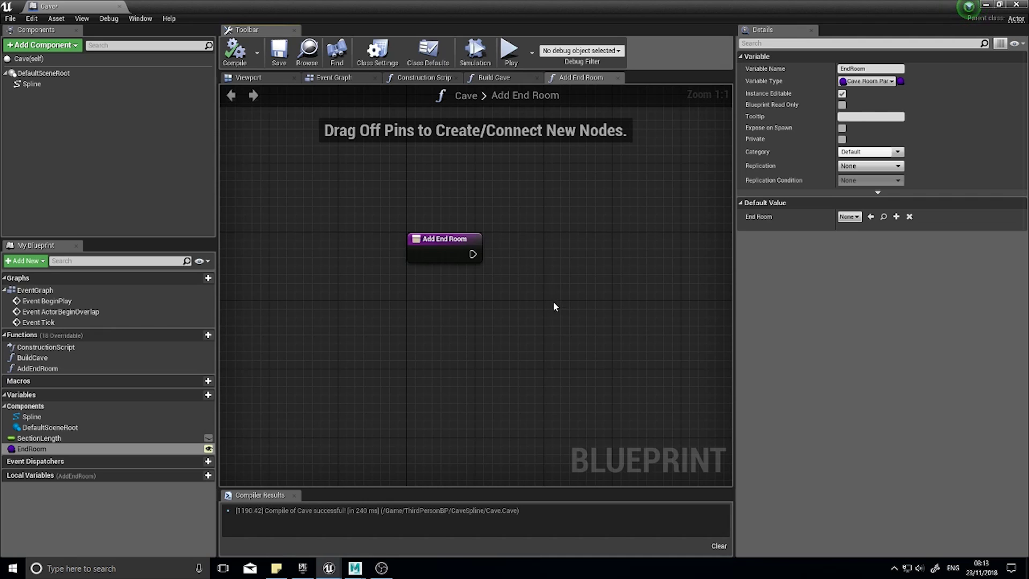
Place a Spline reference in the Add End Room graph and attach a Get Number Of Spline Points node to it
right_drag(553, 301, 513, 277)
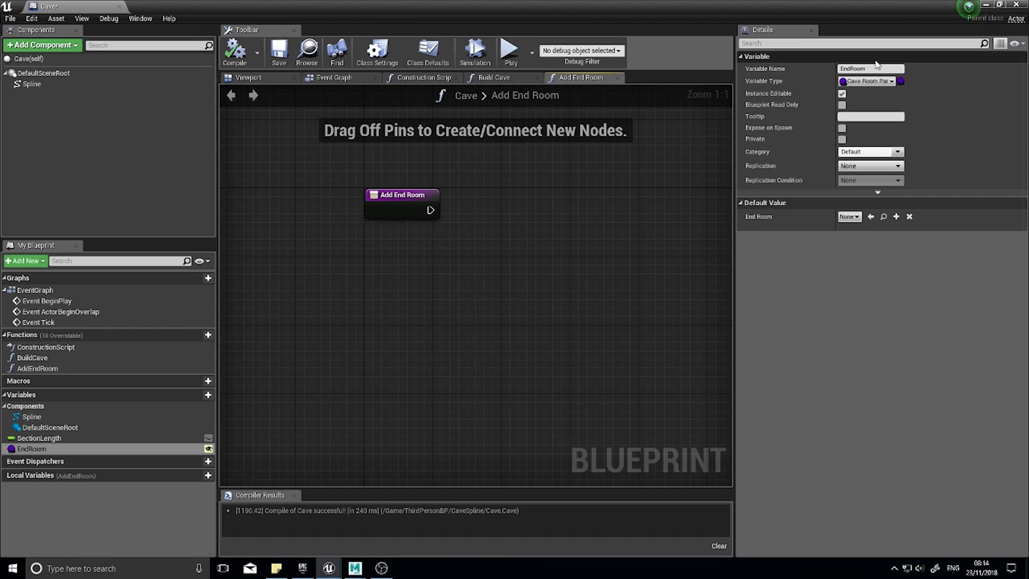
right_drag(631, 277, 579, 252)
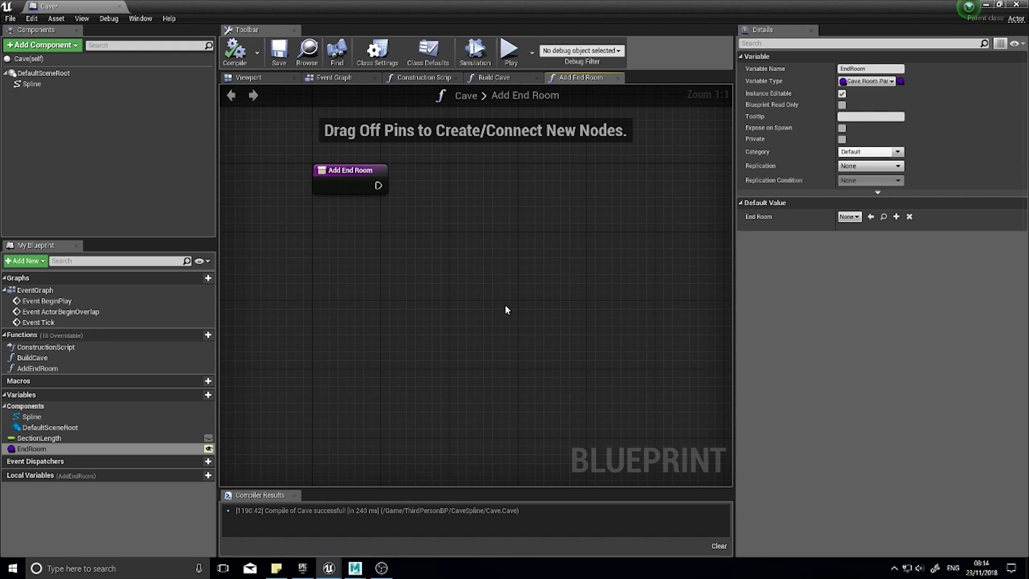
right_drag(471, 275, 443, 306)
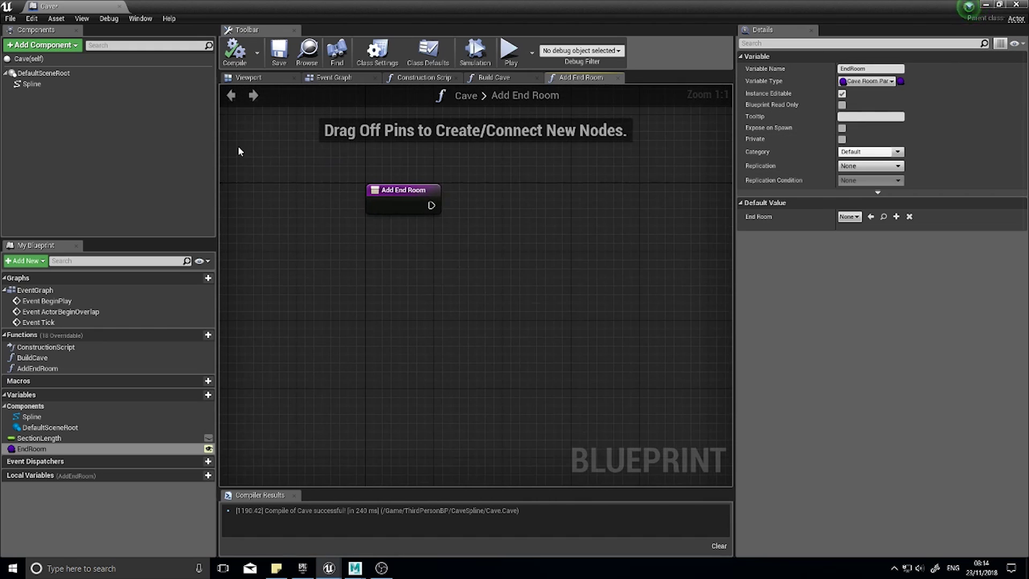
drag(29, 84, 383, 272)
text(get splin)
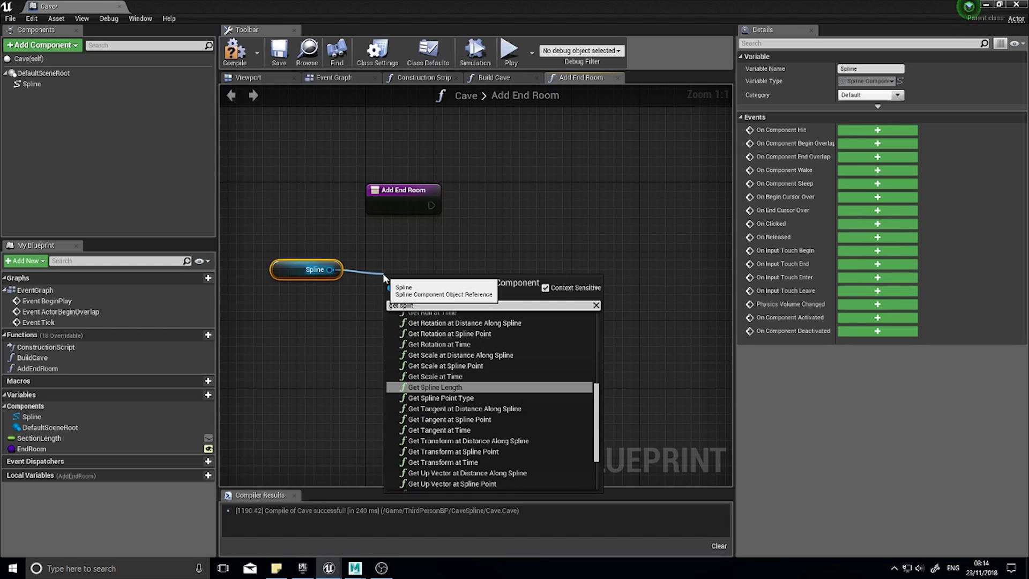
key(BackSpace)
key(BackSpace)
key(BackSpace)
key(BackSpace)
key(BackSpace)
key(BackSpace)
key(BackSpace)
text(point)
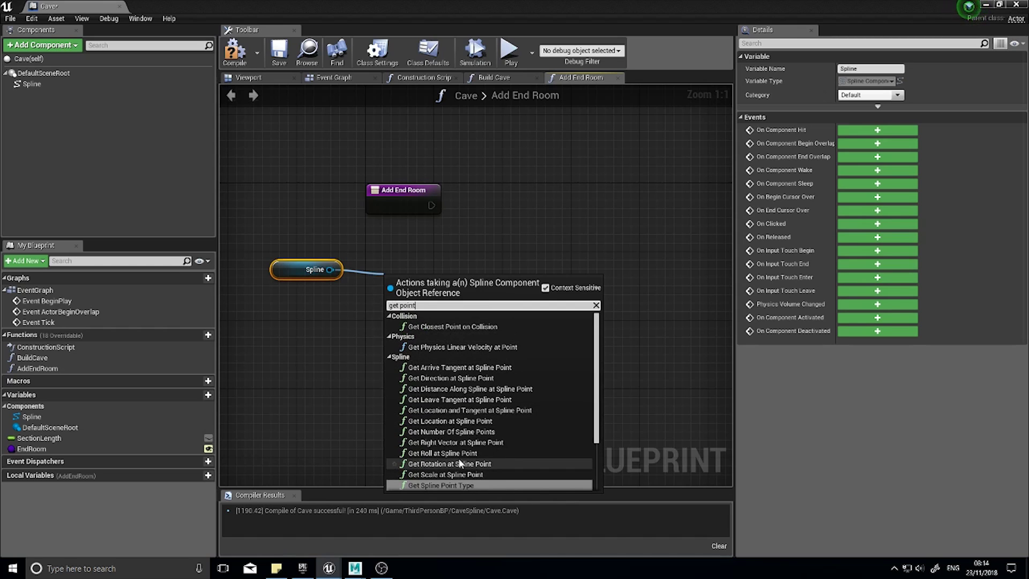
scroll(471, 469, down, 3)
scroll(477, 472, down, 1)
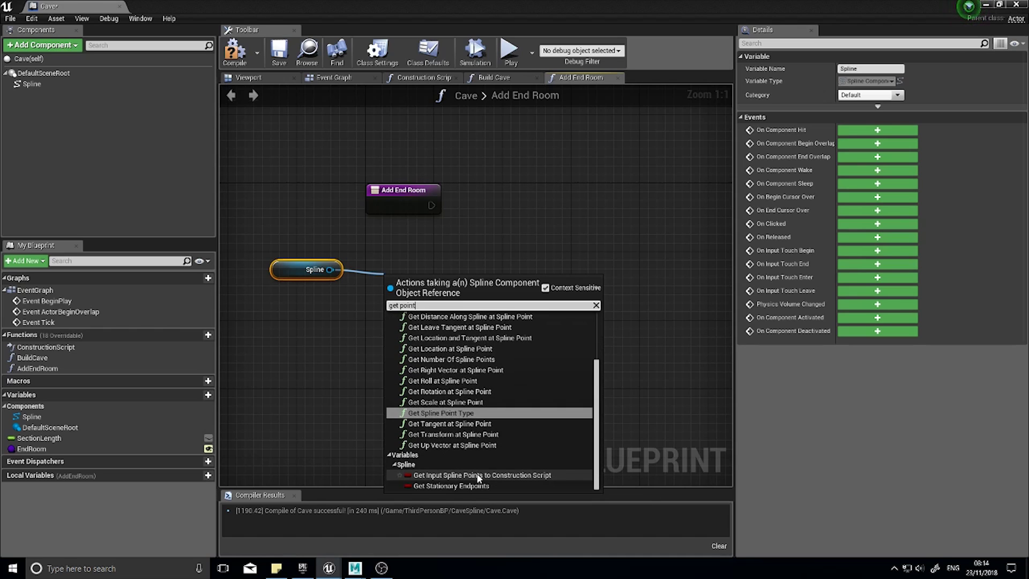
scroll(474, 455, up, 3)
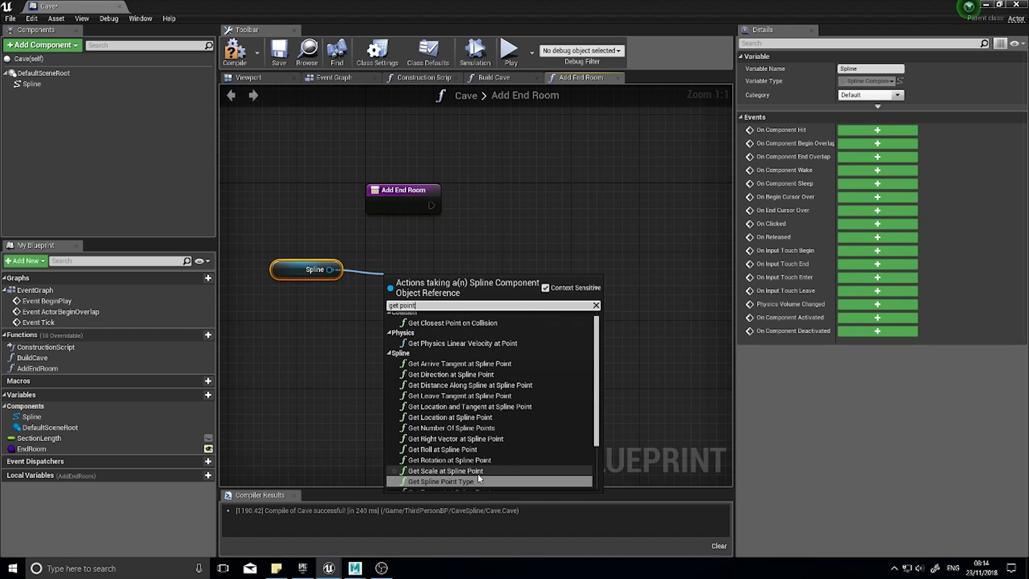
click(461, 427)
drag(424, 290, 423, 260)
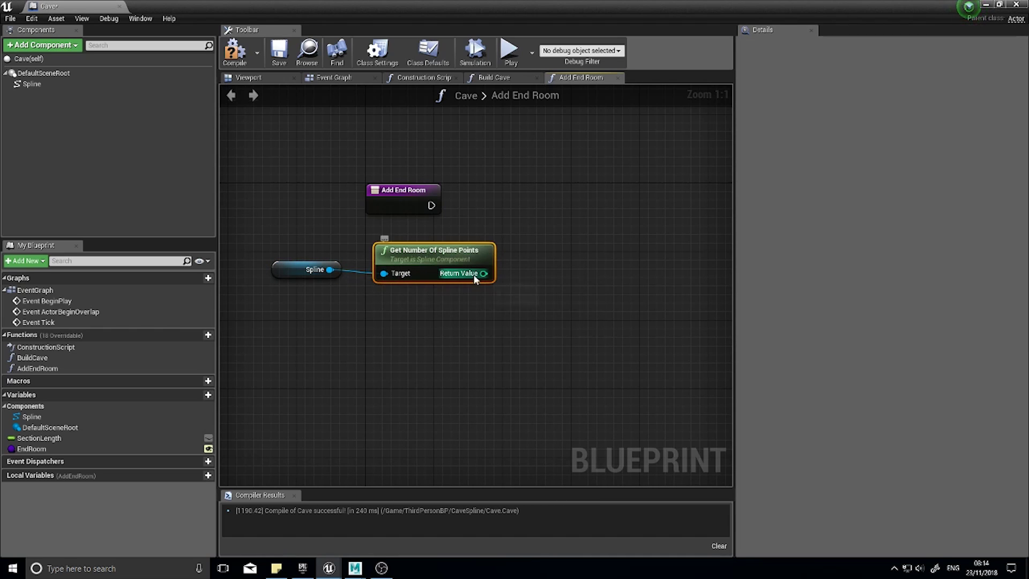
Subtract 1 from the number of spline points with an integer subtraction node
drag(538, 302, 539, 306)
text(-)
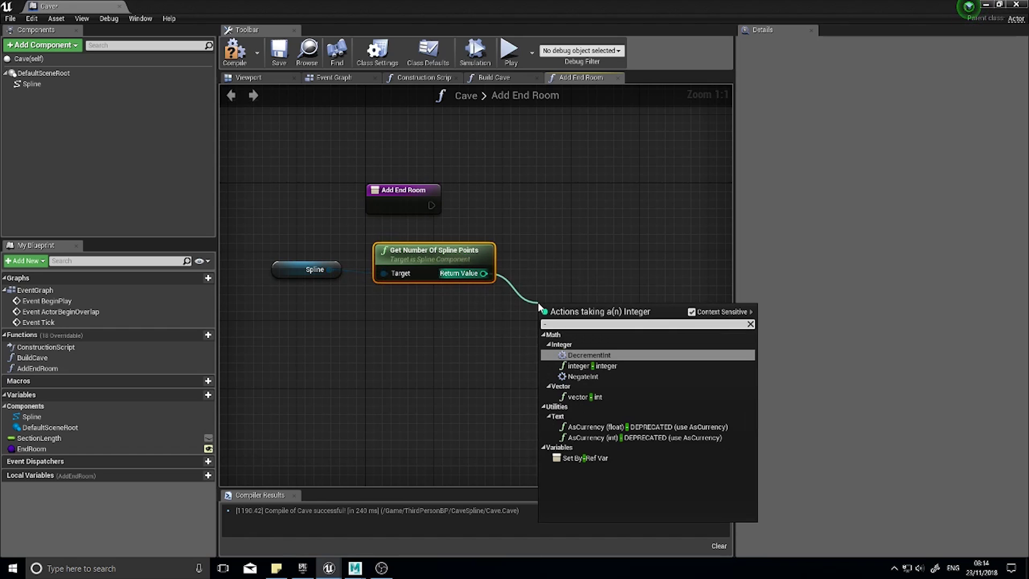
click(595, 369)
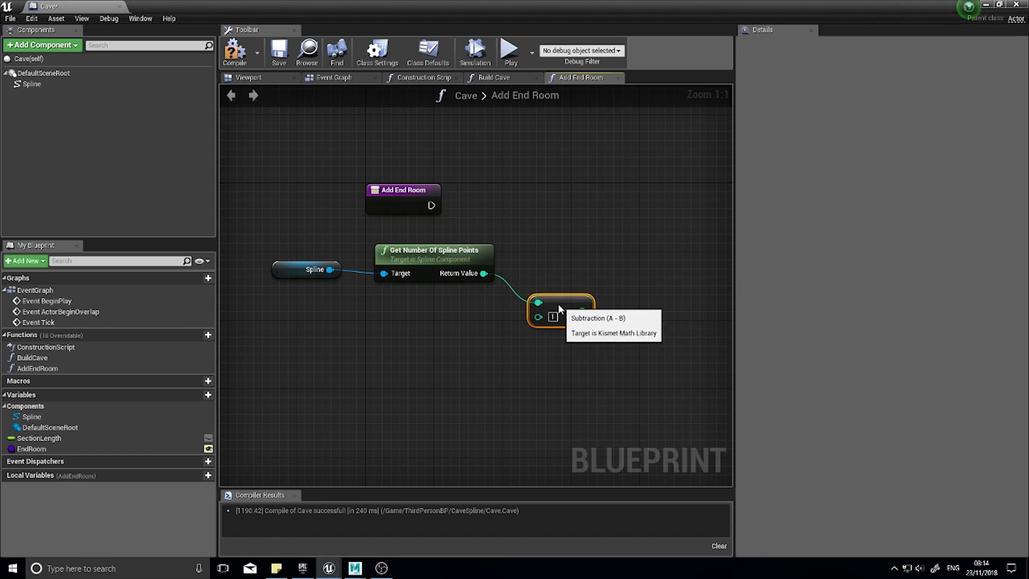
drag(559, 309, 550, 309)
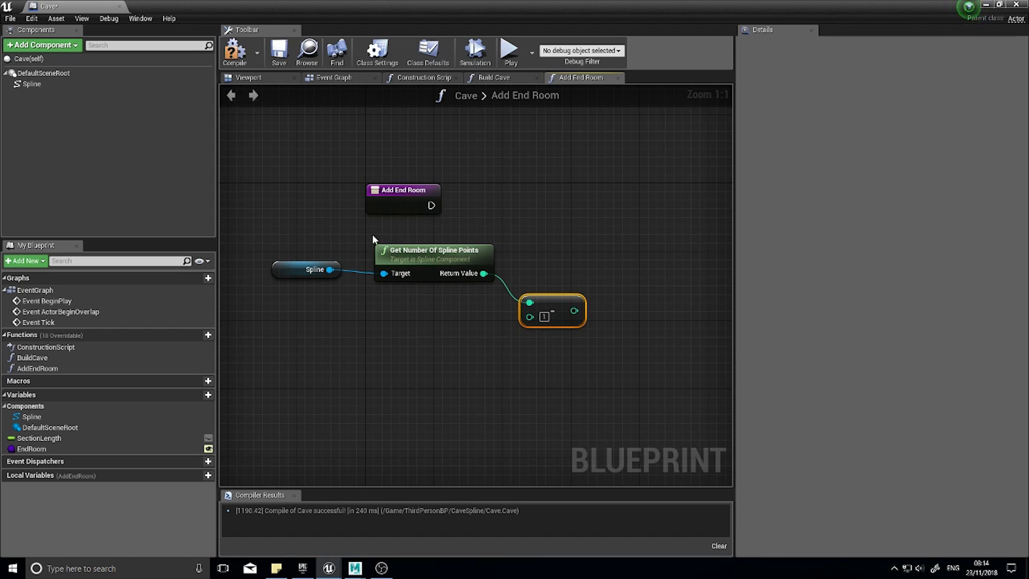
drag(373, 240, 508, 303)
click(560, 316)
Add a second Spline reference with a Get Location at Spline Point node, feeding the subtraction result into its Point Index
right_drag(553, 307, 513, 322)
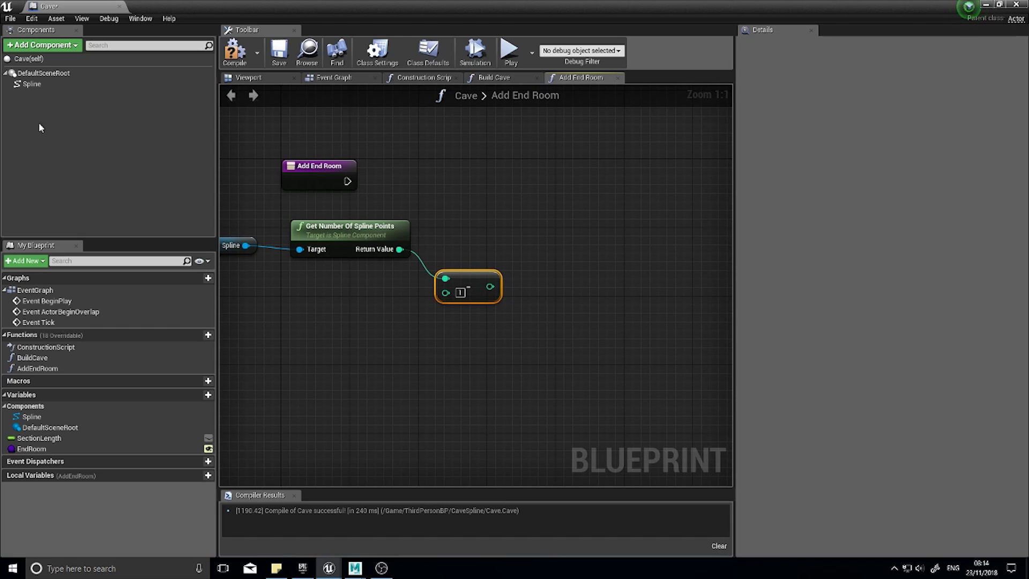
drag(32, 83, 582, 266)
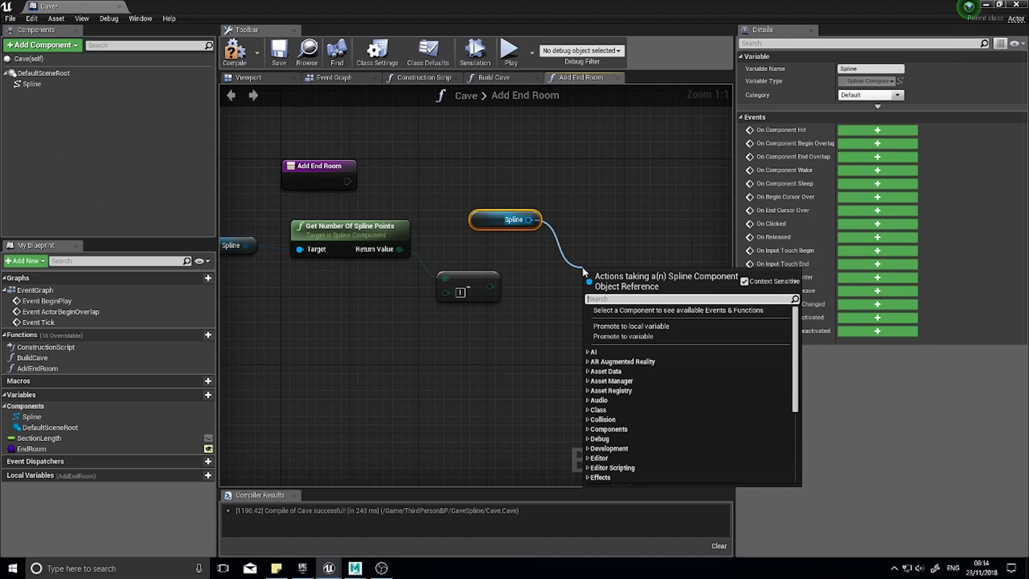
text(get l)
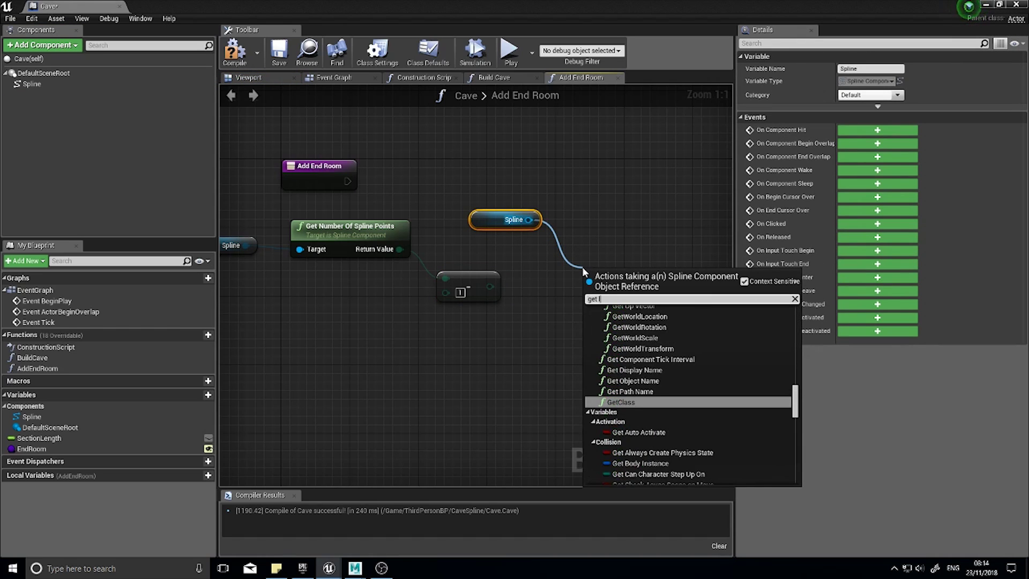
text(ocation)
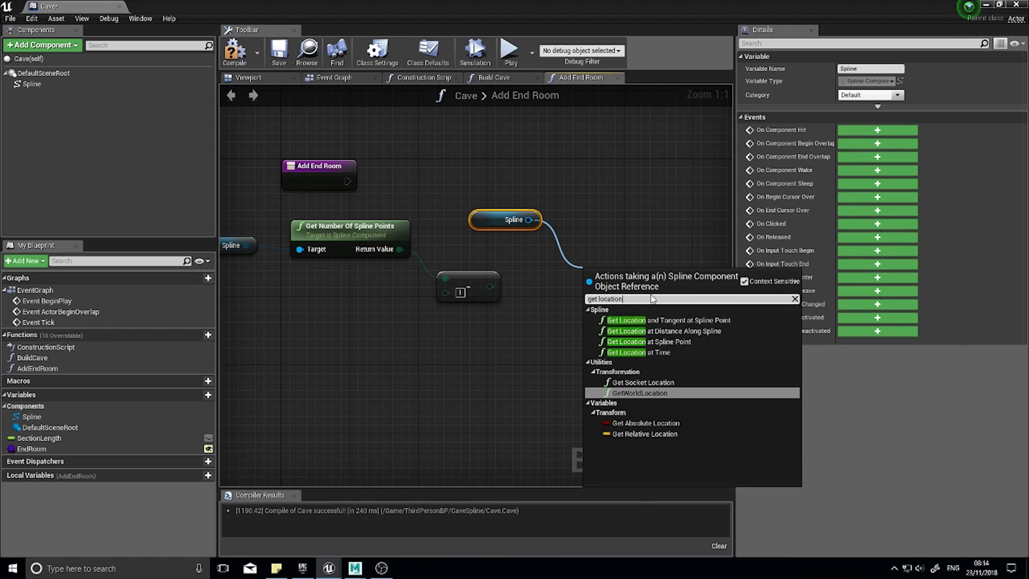
click(667, 341)
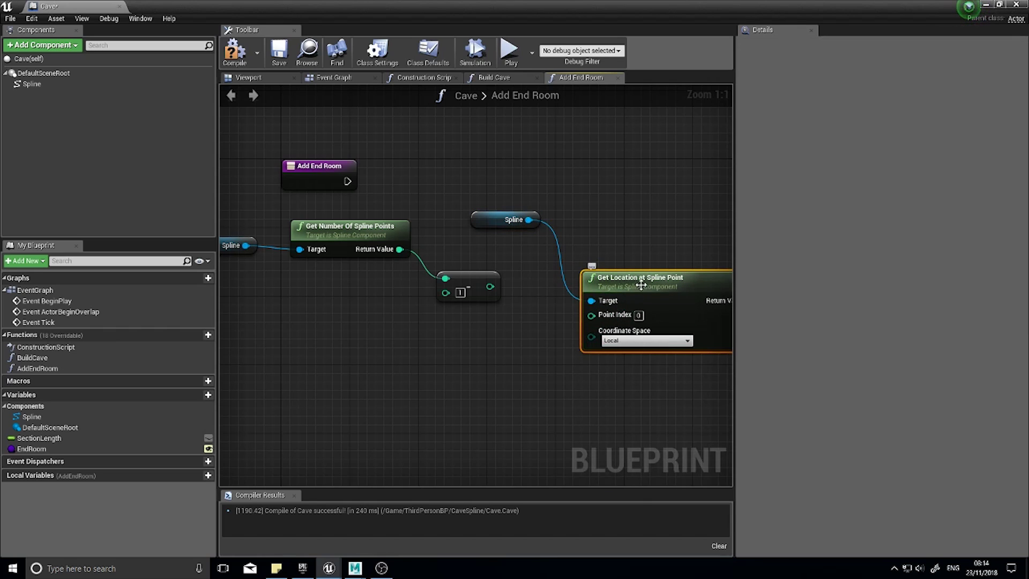
drag(591, 289, 493, 287)
Set the Get Location at Spline Point node's Coordinate Space to World and move the Add End Room entry node above it
right_drag(638, 350, 524, 342)
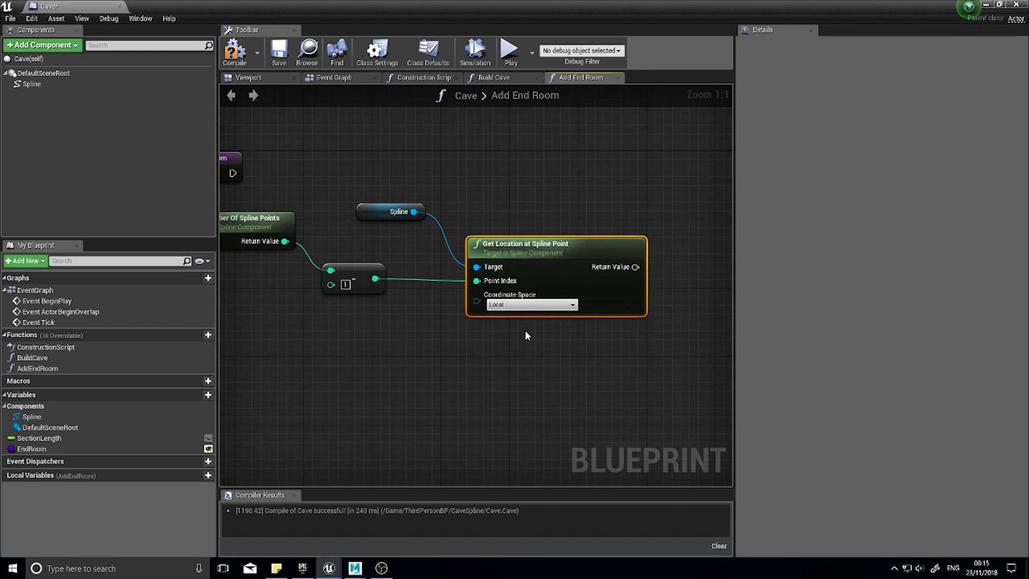
click(497, 321)
drag(234, 160, 512, 159)
right_drag(599, 342, 467, 326)
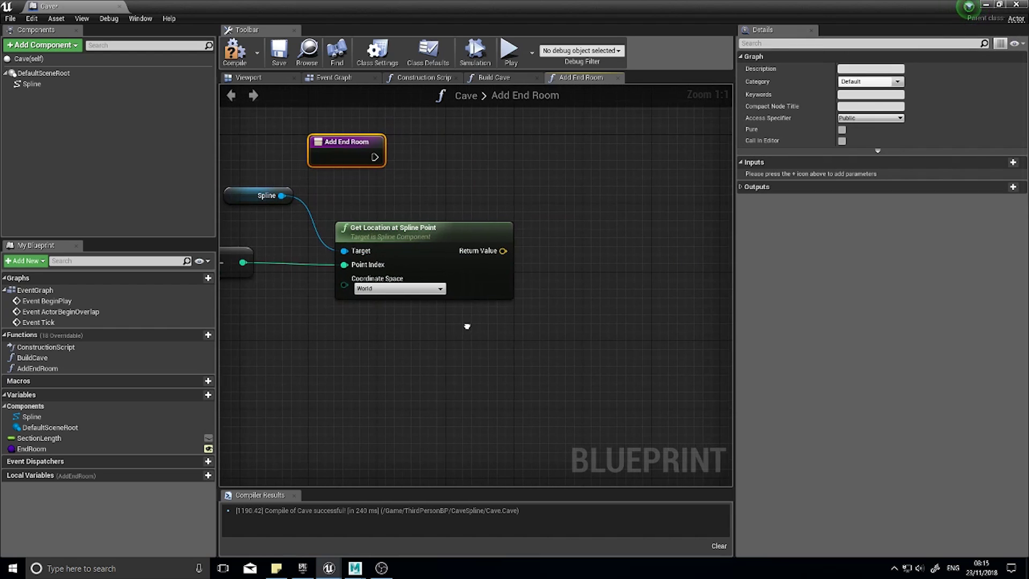
Examine the cave mesh and spline in the blueprint's 3D preview and return to the Add End Room graph
click(244, 79)
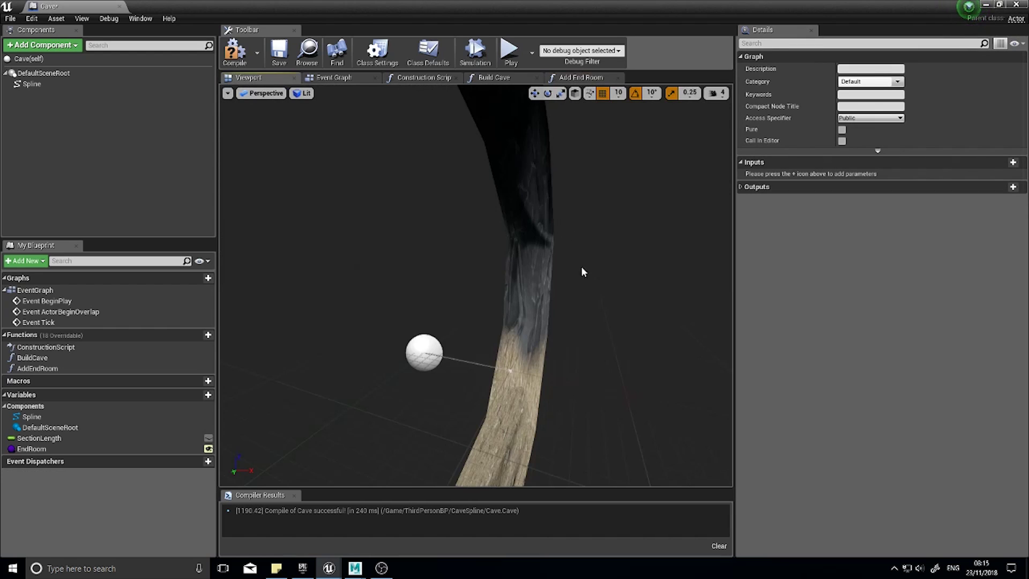
scroll(418, 293, down, 5)
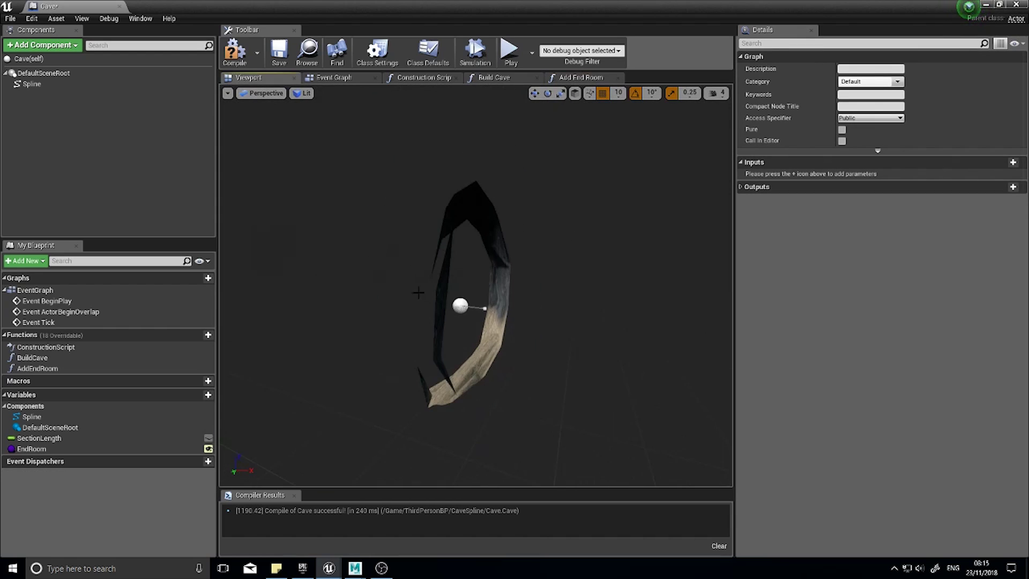
click(572, 78)
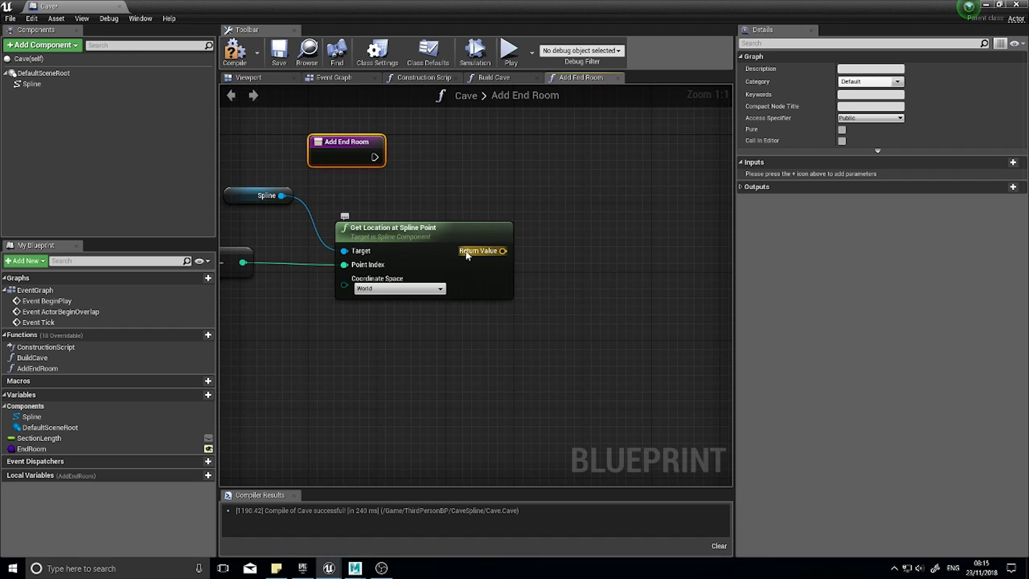
Add a Spawn Actor from Class node executed directly from the Add End Room entry node
right_drag(532, 288, 455, 278)
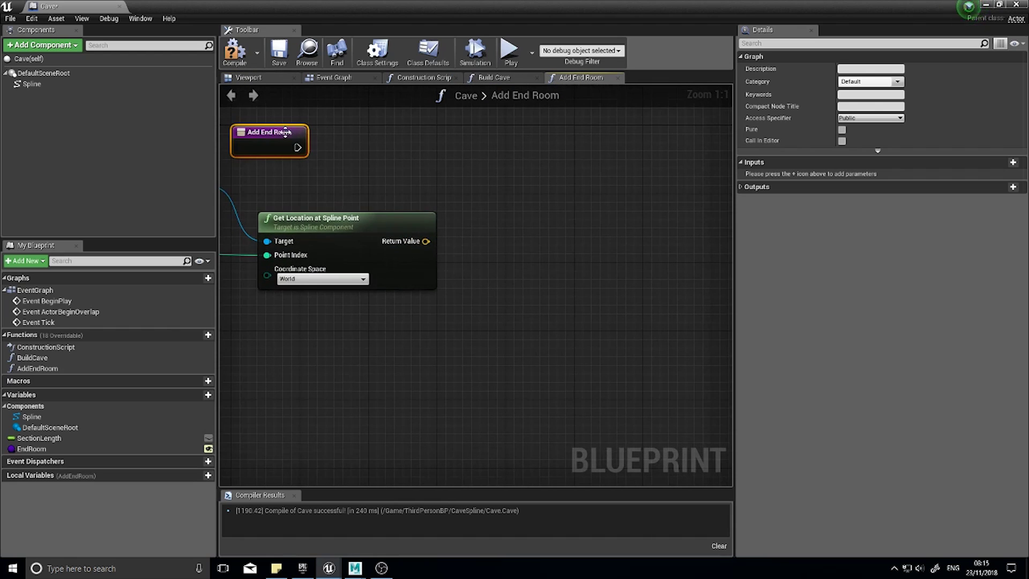
drag(270, 136, 549, 148)
text(spawn)
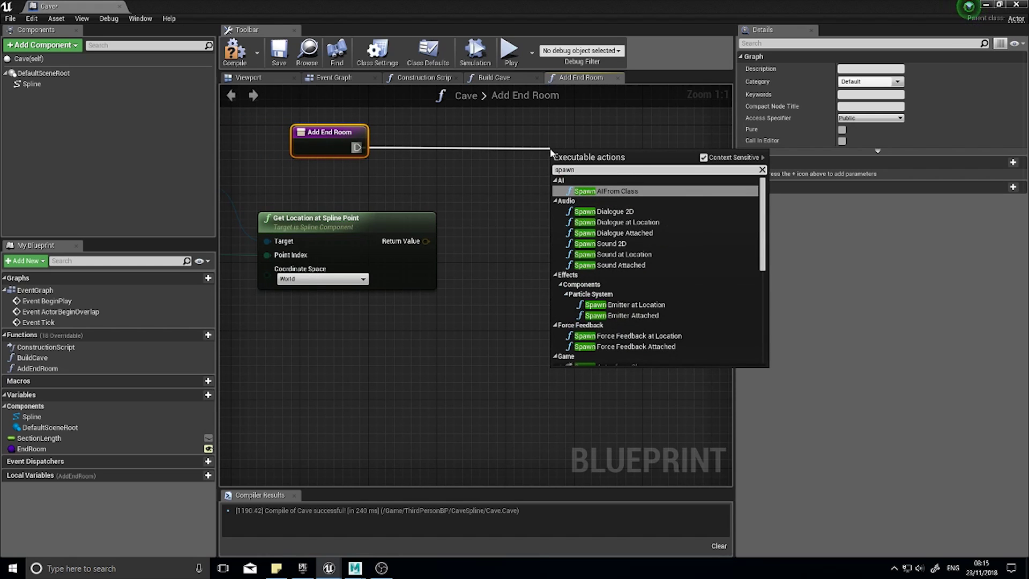
text( acto)
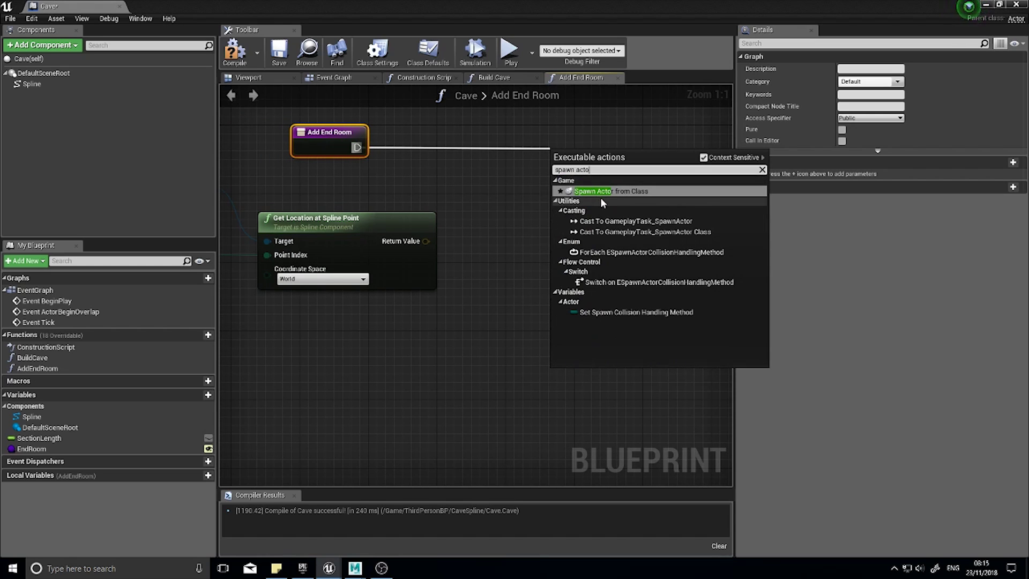
click(602, 191)
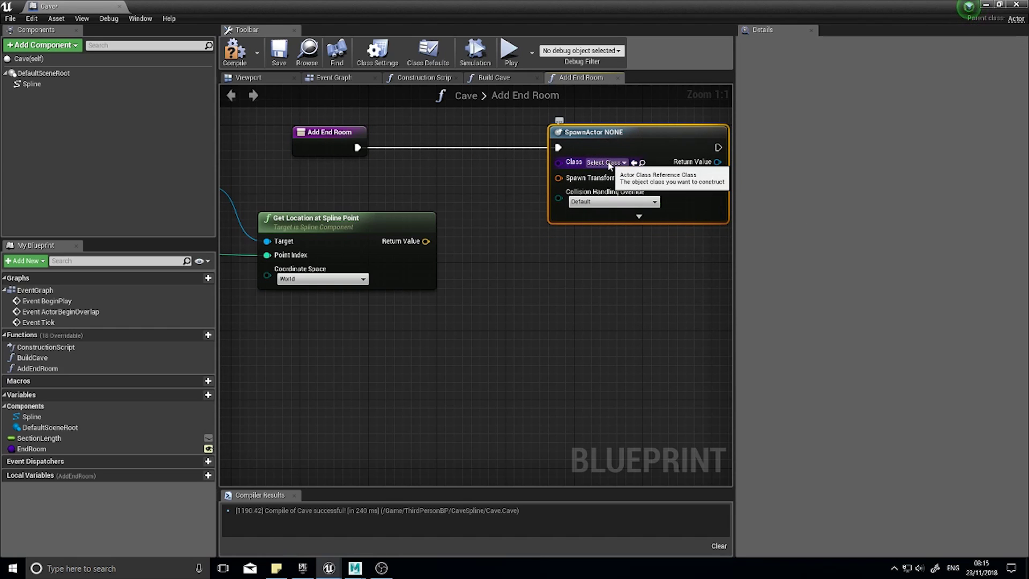
Feed the EndRoom variable into the SpawnActor node's Class input and place its reference between the entry and SpawnActor nodes
click(608, 163)
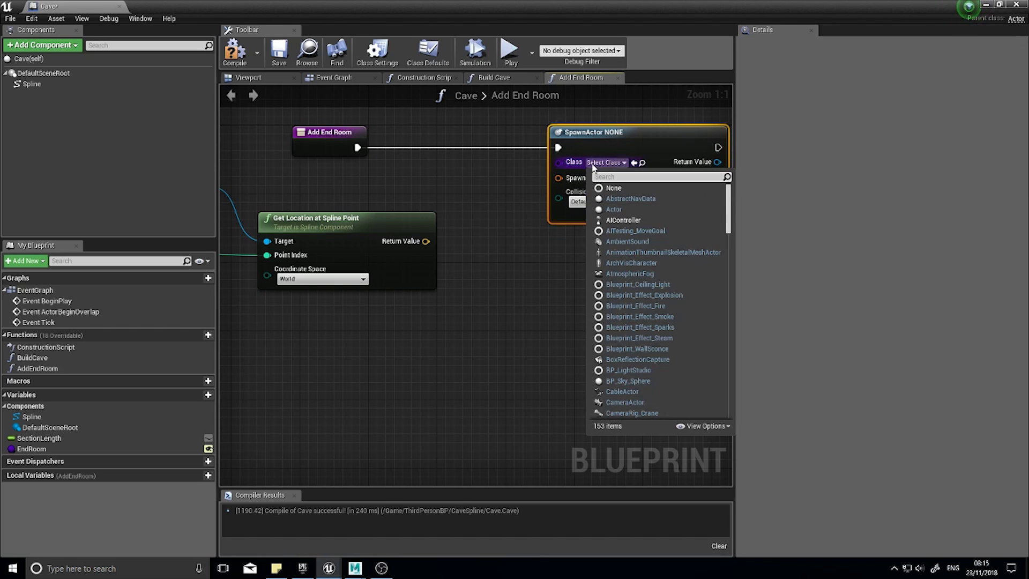
click(504, 209)
drag(37, 448, 559, 162)
drag(470, 174, 418, 190)
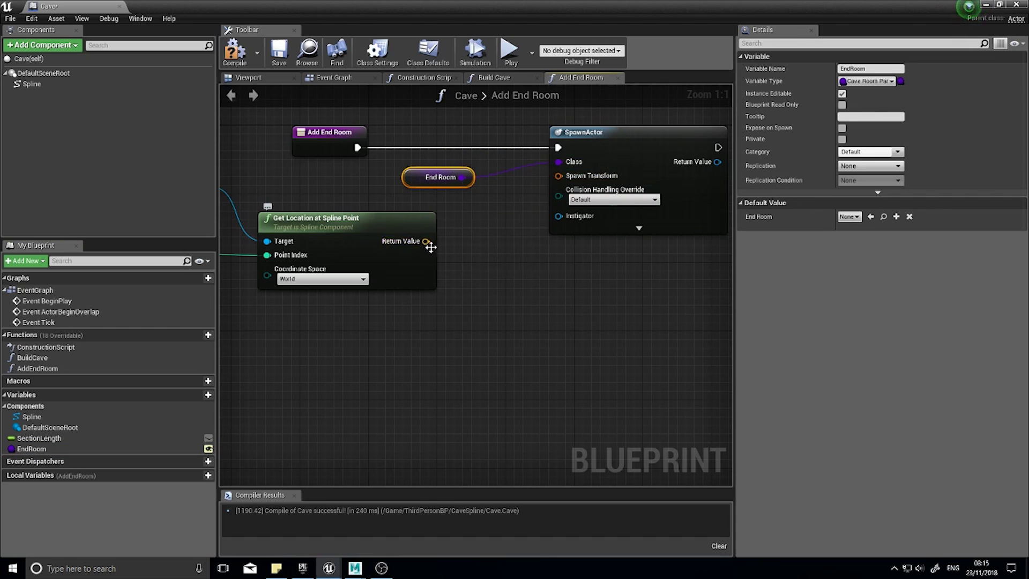
Split the SpawnActor node's Spawn Transform and feed the spline point location's Return Value into Spawn Transform Location
right_click(572, 175)
click(602, 215)
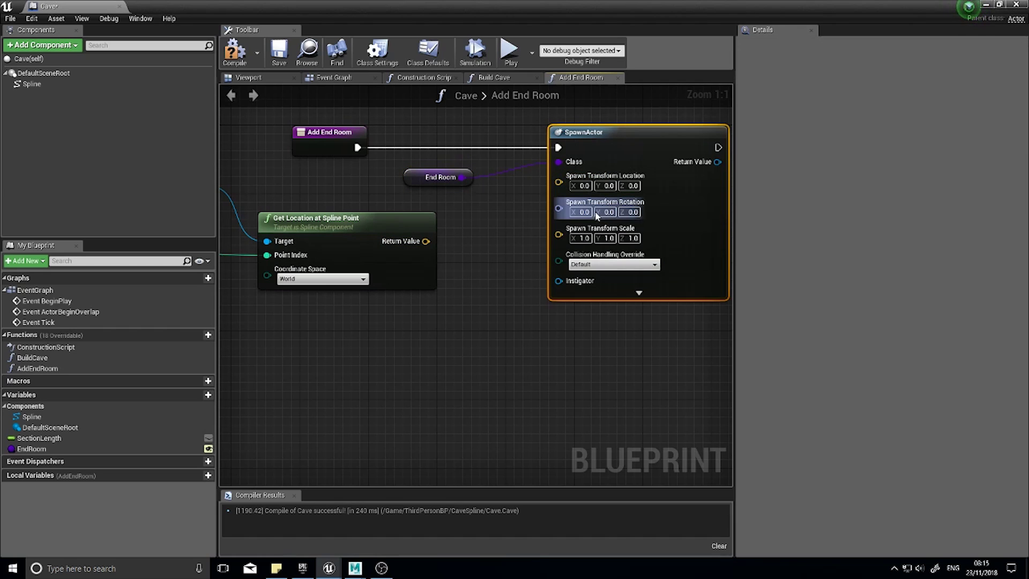
drag(426, 241, 559, 181)
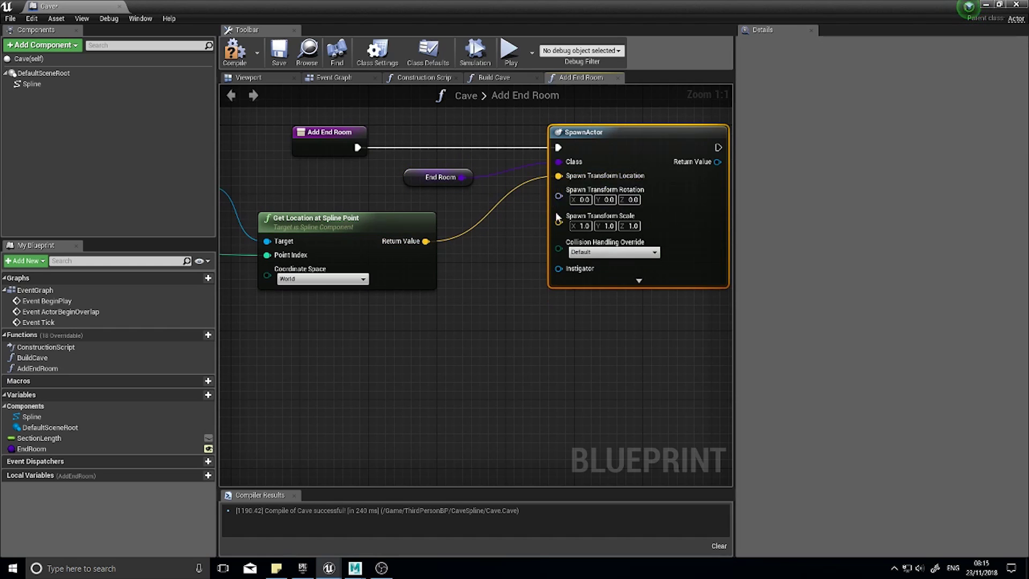
Enable Call In Editor for the Add End Room function and compile the Cave blueprint
mouse_move(550, 211)
right_down()
mouse_move(437, 199)
mouse_move(556, 205)
right_up()
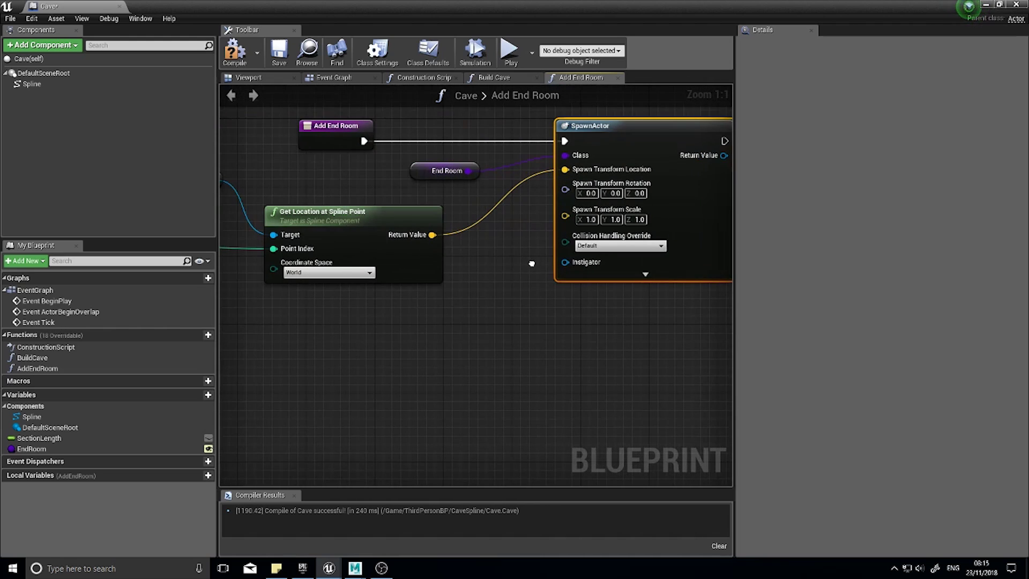
right_drag(345, 142, 371, 186)
click(370, 188)
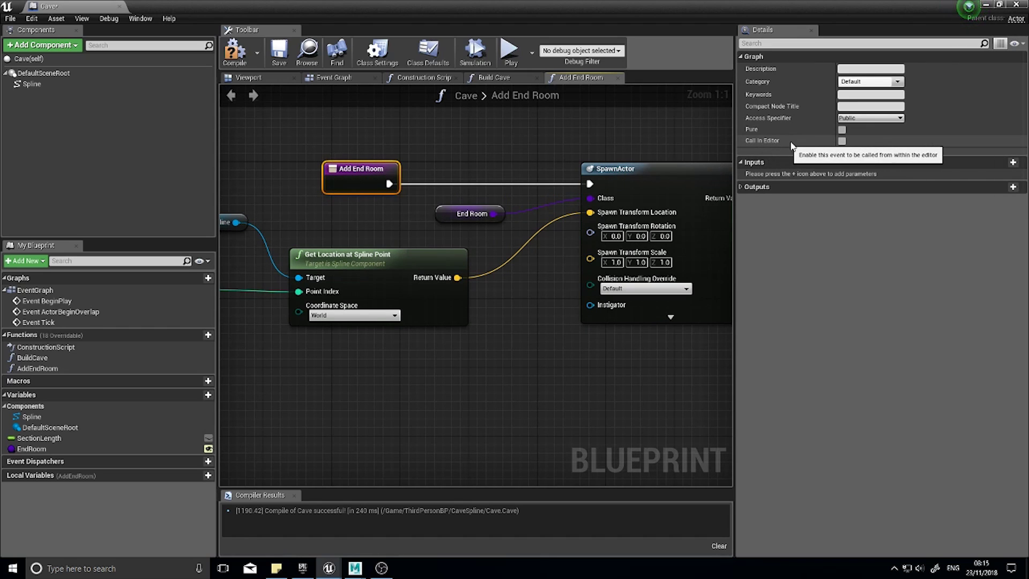
click(841, 141)
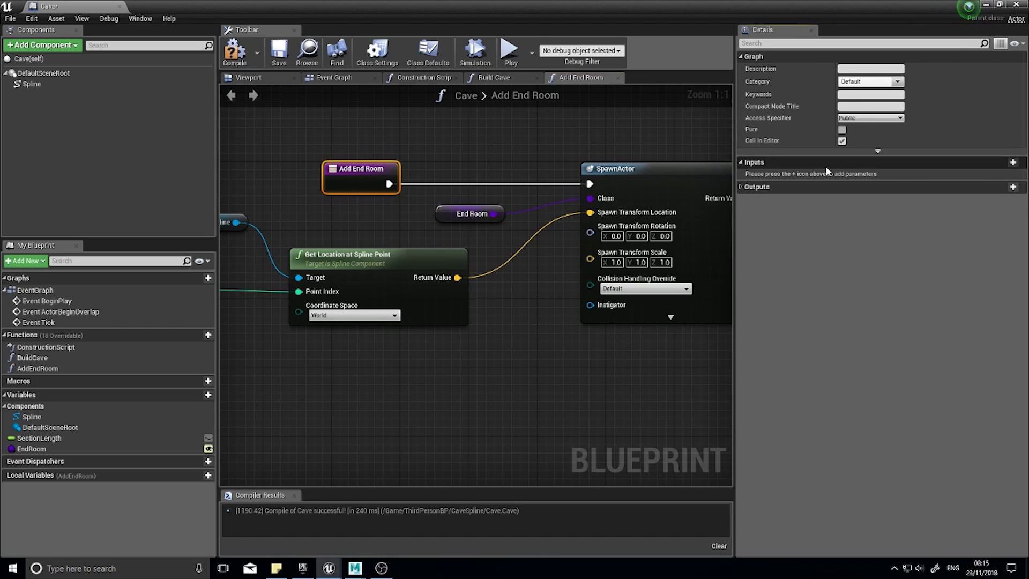
click(236, 60)
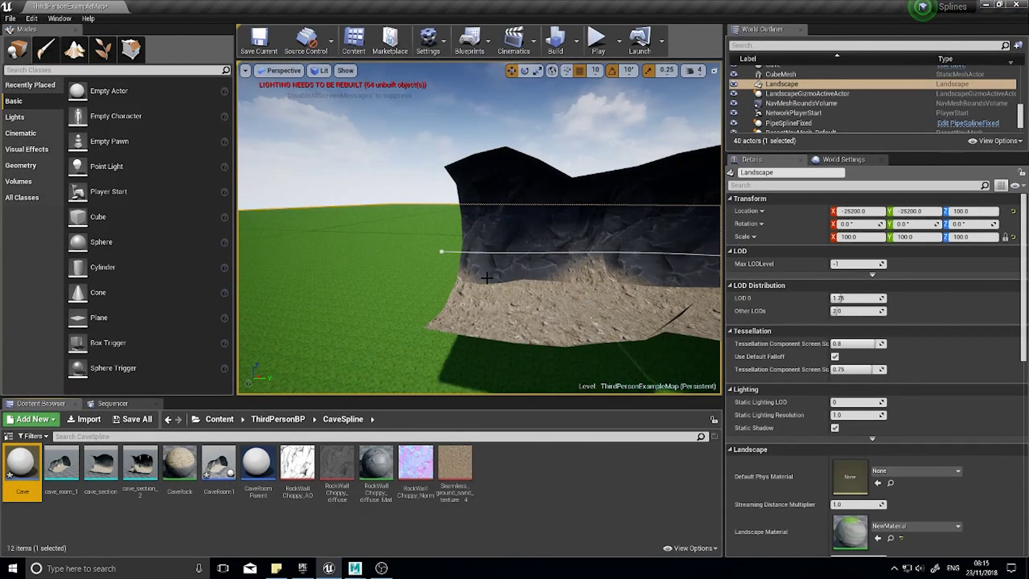
Set the level's Cave actor's End Room to CaveRoom1, run Add End Room on it and view the spawned room
click(485, 278)
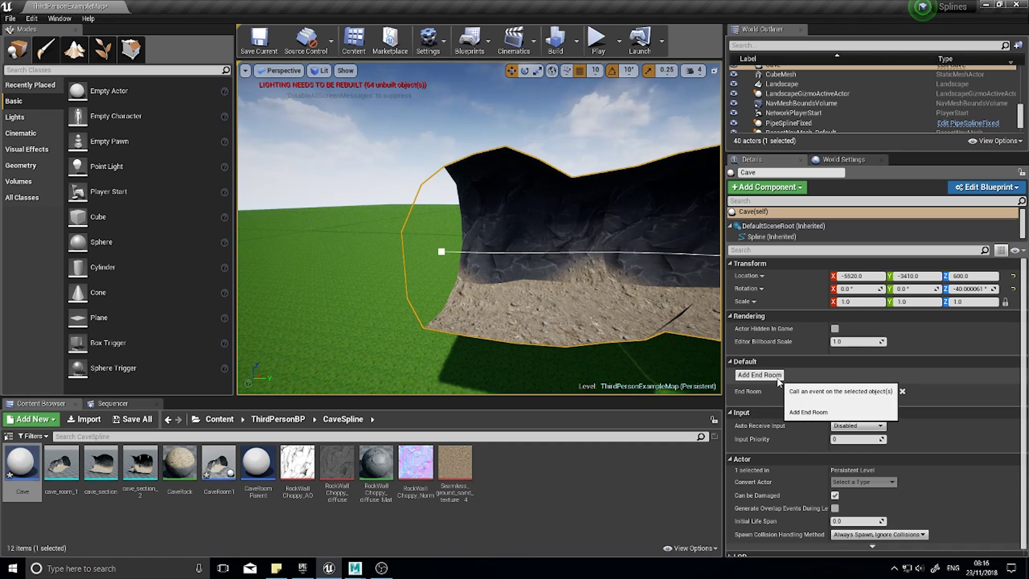
click(851, 393)
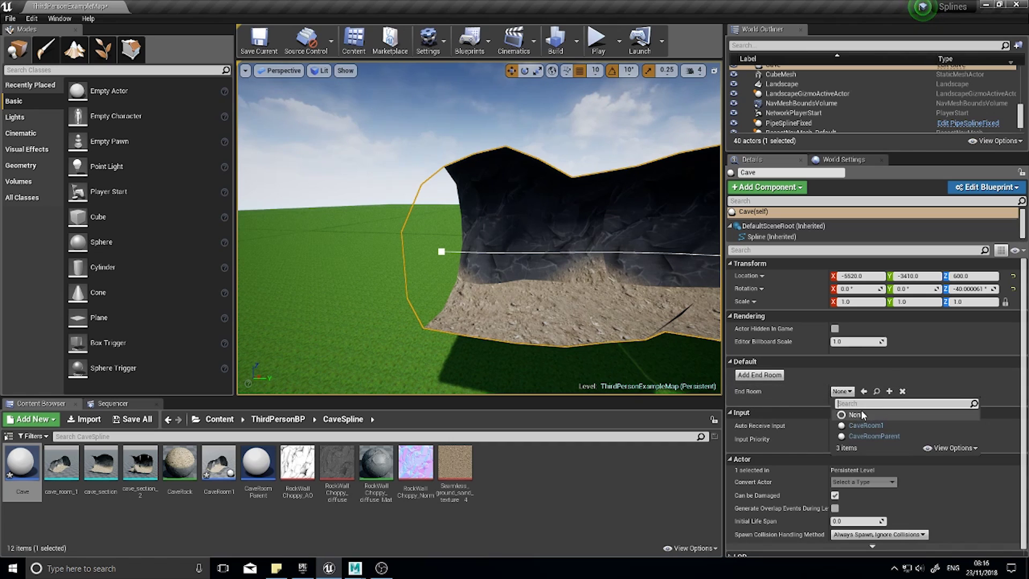
click(879, 427)
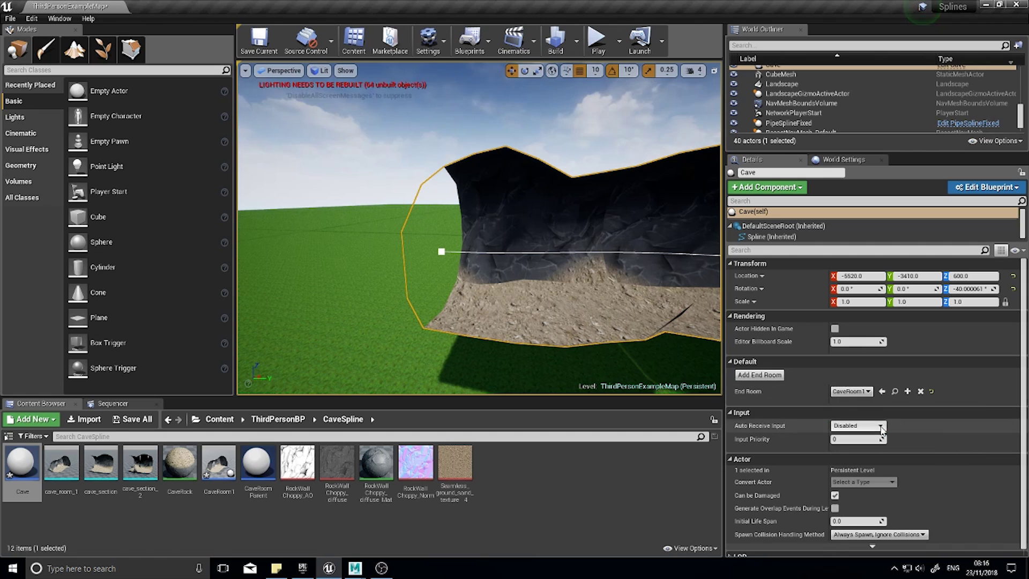
click(760, 375)
right_drag(643, 321, 632, 257)
key(w)
key(a)
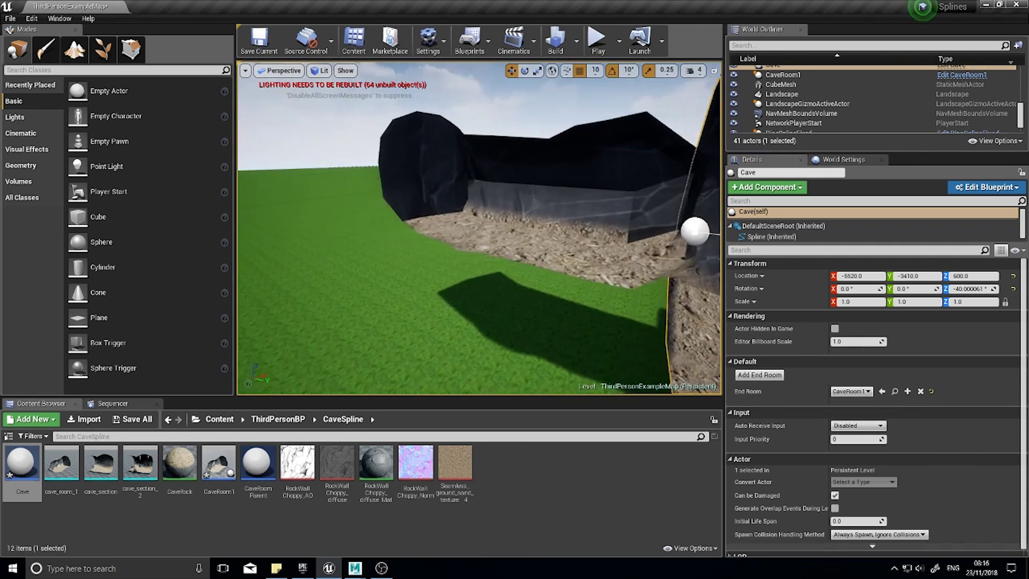
Open the cave_room_1 static mesh and set its Import Uniform Scale to 3.0
double_click(61, 464)
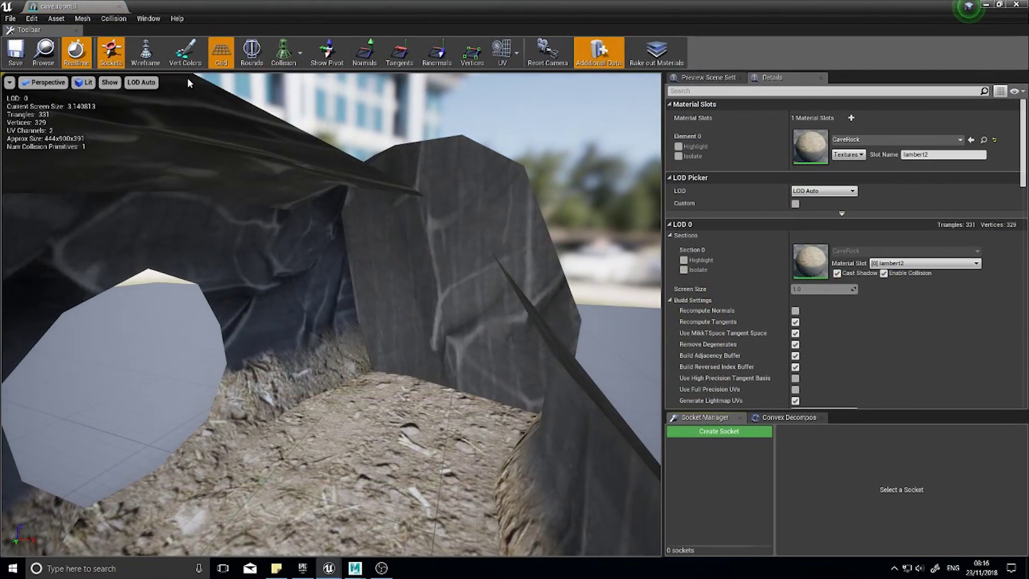
scroll(810, 277, down, 15)
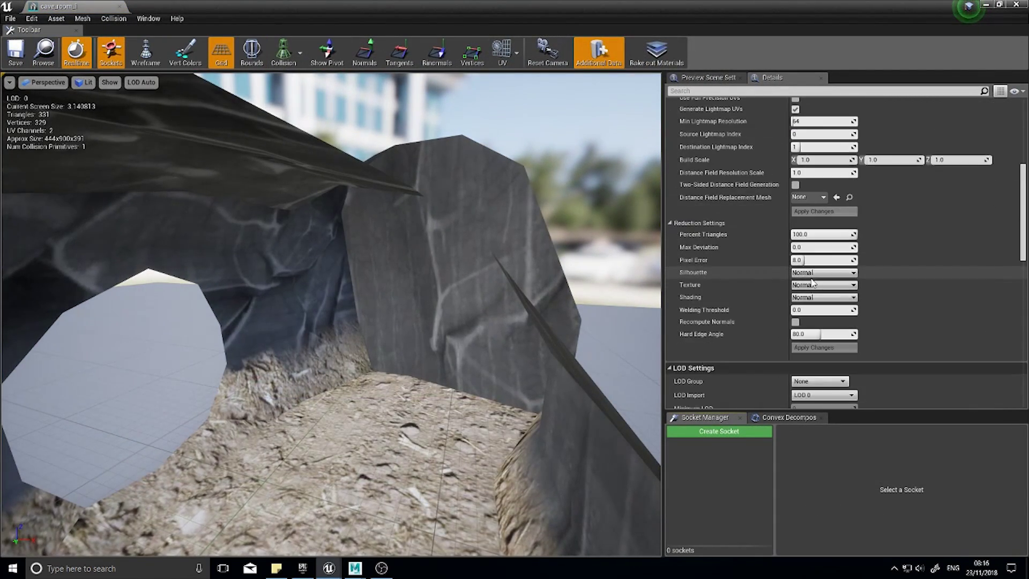
scroll(810, 277, down, 15)
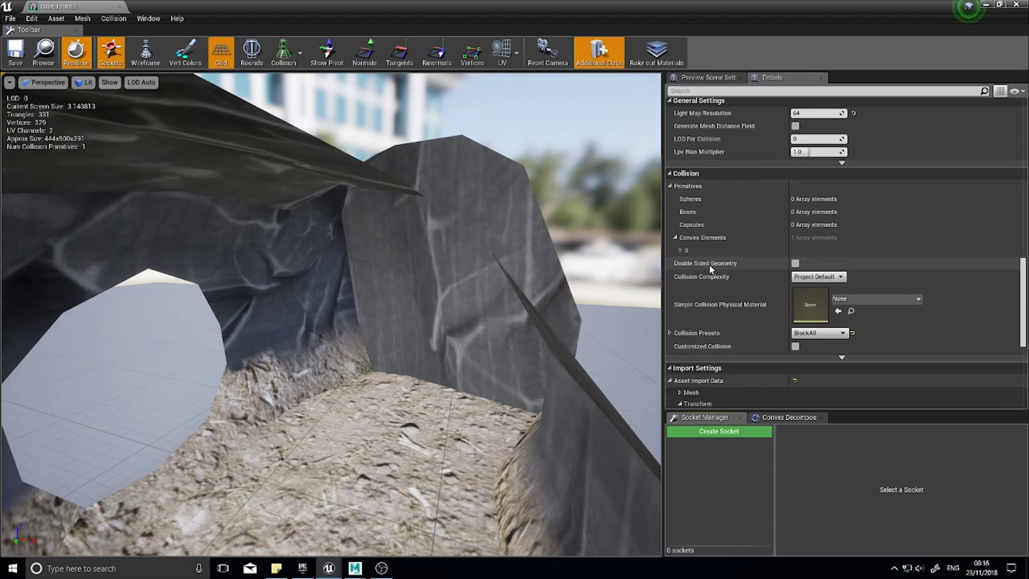
scroll(718, 272, down, 3)
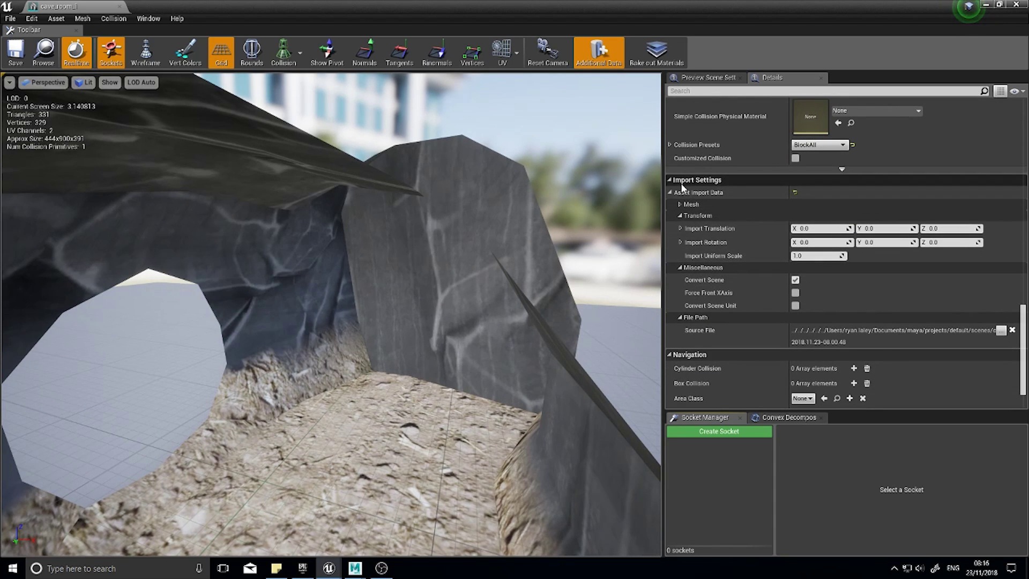
click(808, 256)
text(3)
key(Return)
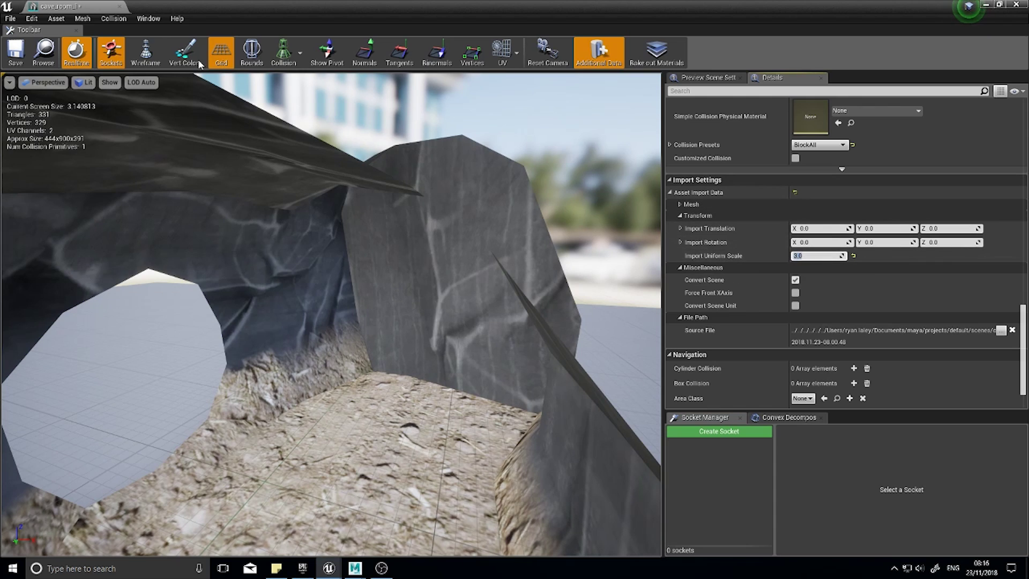
Reimport the cave_room_1 mesh, save it and close its editor
click(55, 18)
click(83, 86)
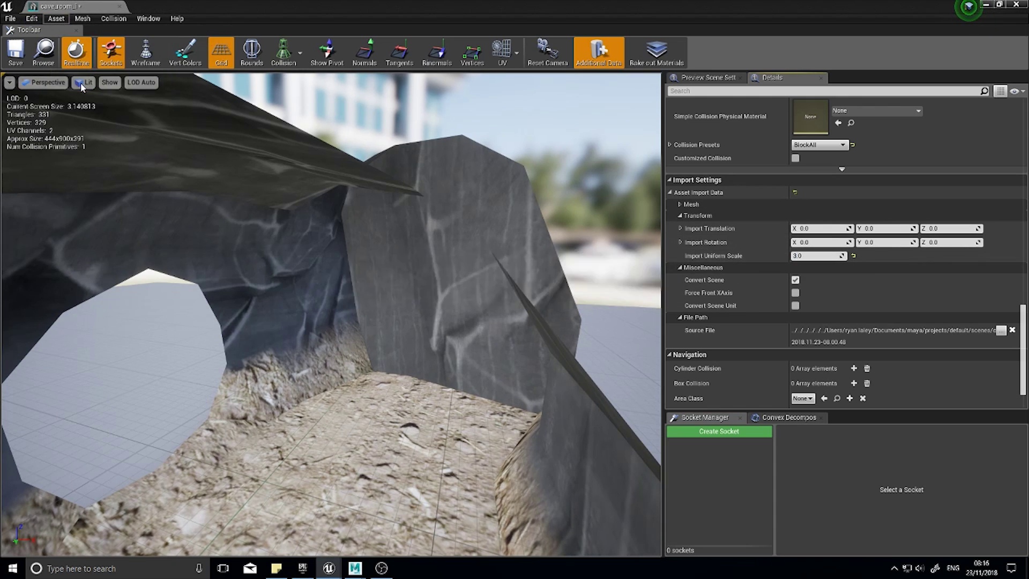
key(ctrl+s)
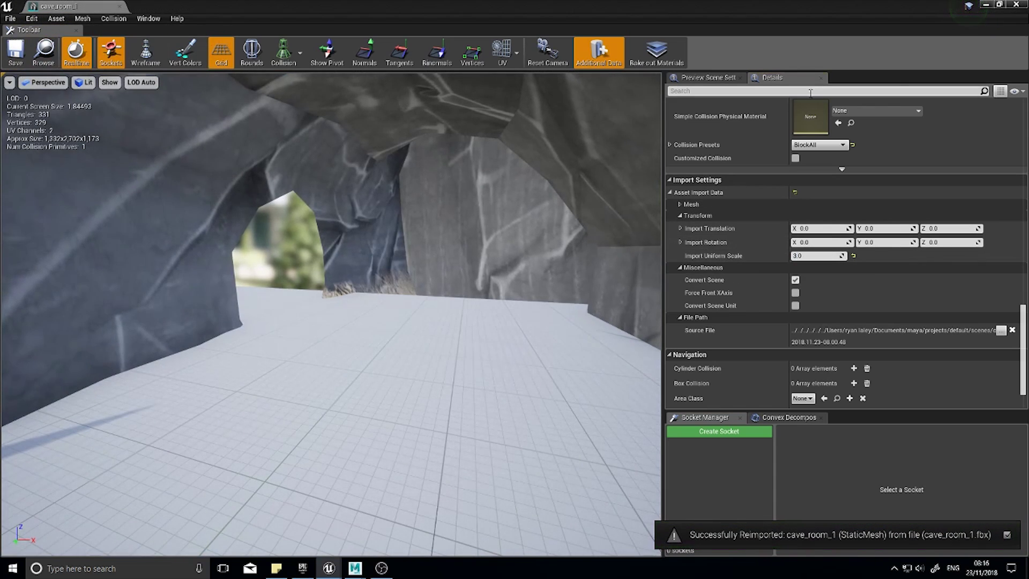
click(1016, 4)
Examine the rescaled CaveRoom1 actor in the level, checking its junction with the cave spline and its side opening
right_drag(479, 228, 244, 222)
key(w)
key(s)
right_drag(520, 226, 515, 290)
key(w)
click(531, 290)
key(s)
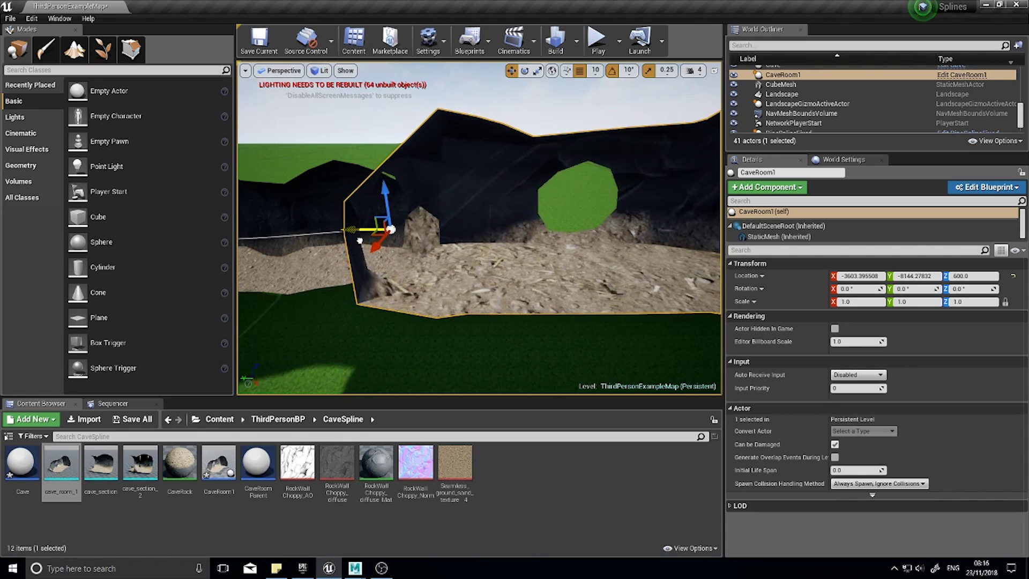
key(w)
right_drag(479, 227, 263, 228)
key(d)
right_drag(435, 233, 423, 376)
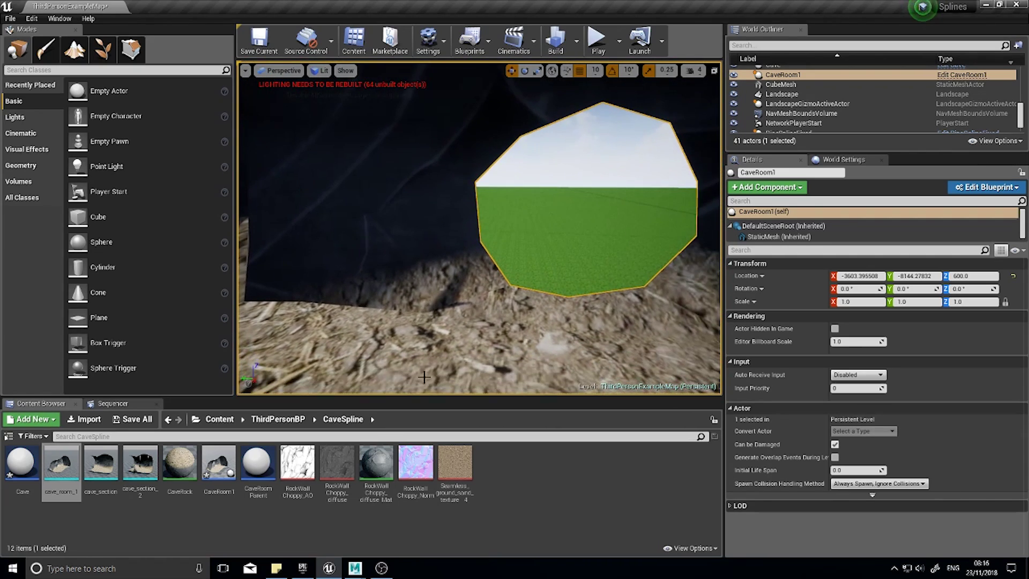
Open the CaveRoom1 blueprint's 3D preview and add a Spline component with its default name
double_click(218, 462)
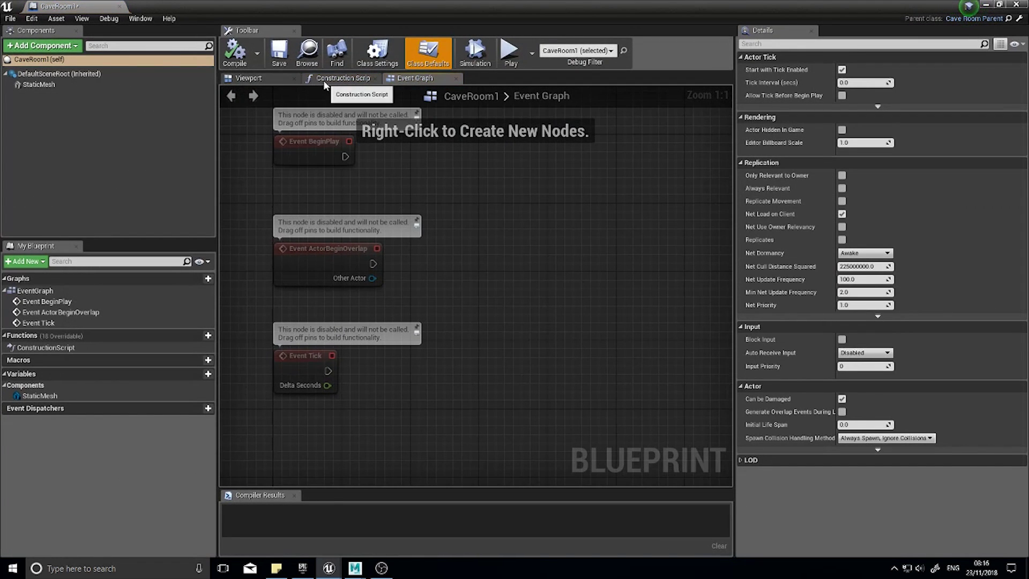
click(285, 80)
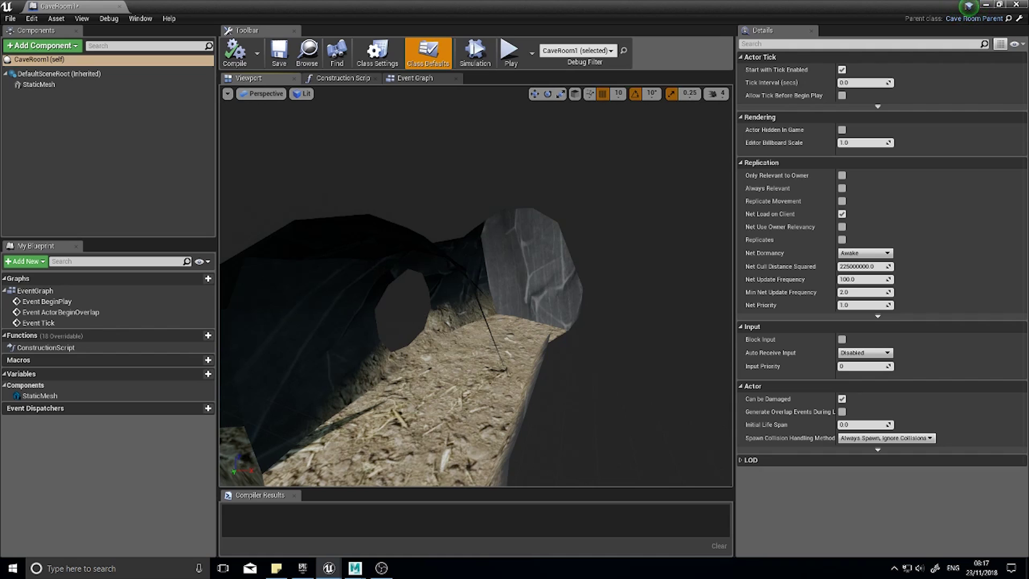
click(76, 47)
text(splin)
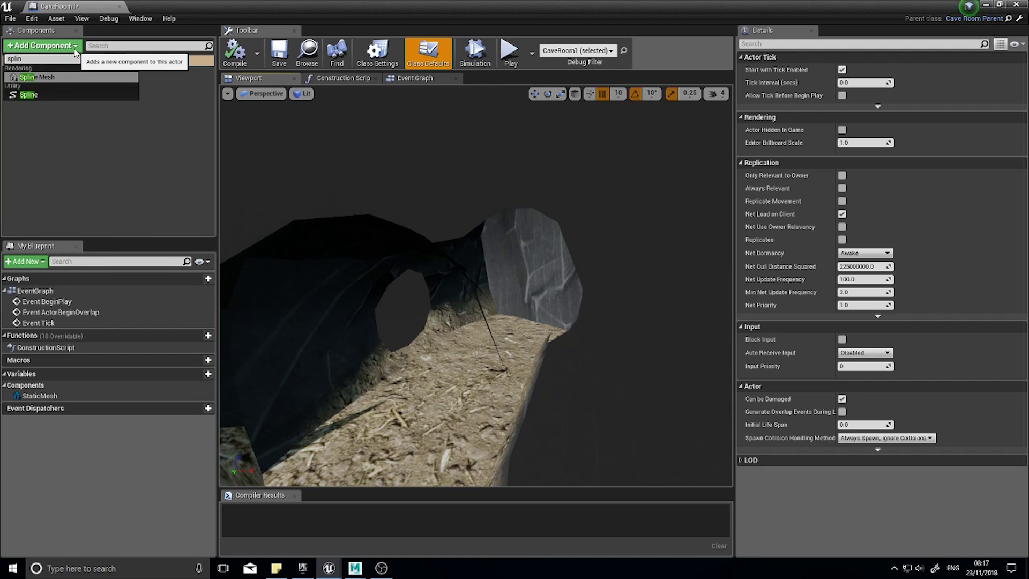
click(60, 94)
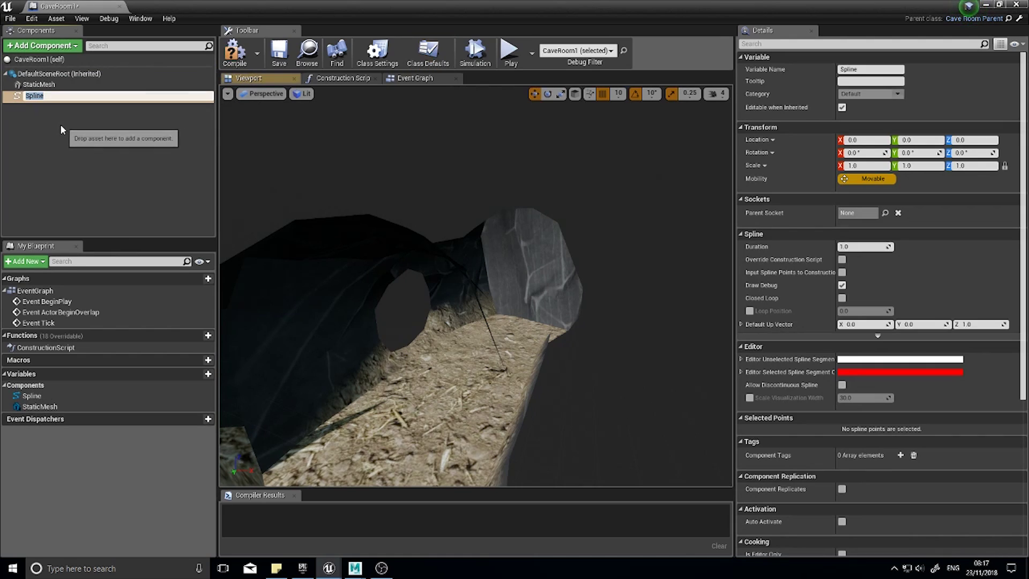
click(60, 123)
click(43, 97)
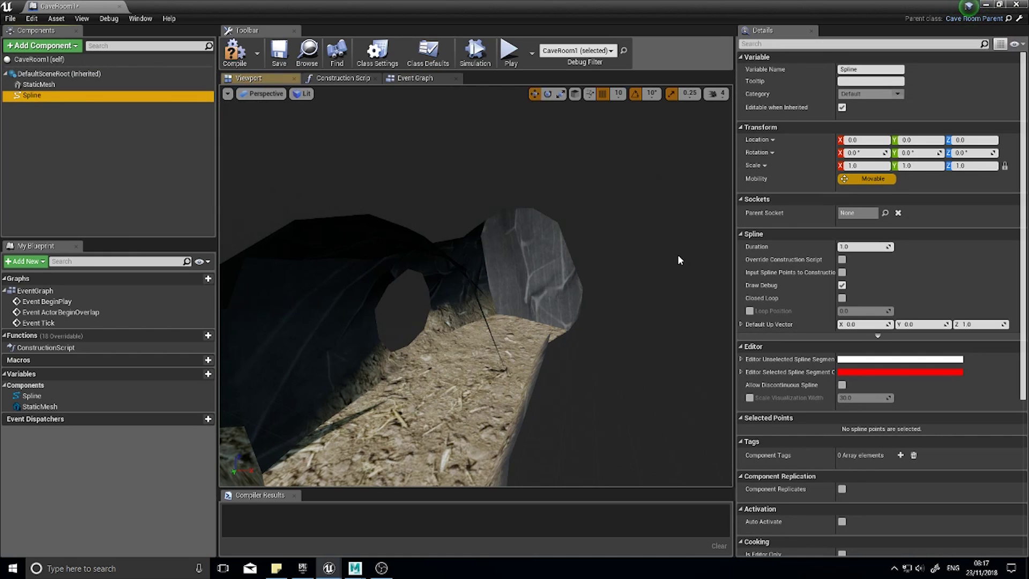
Move the Spline component to the room's side opening at X -560, Y -1420 and set its Z rotation to 180°
right_drag(433, 332, 375, 364)
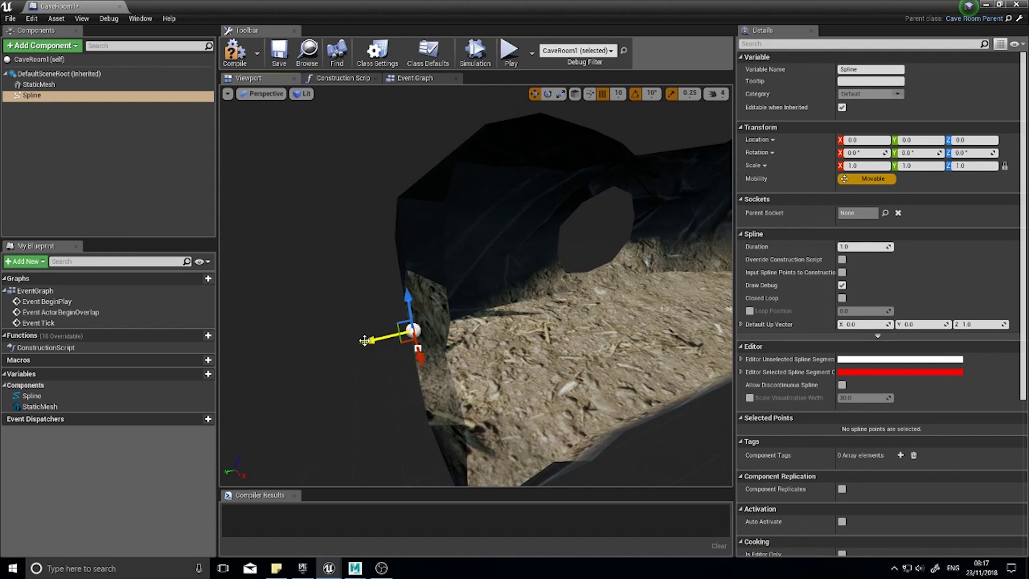
drag(370, 340, 639, 299)
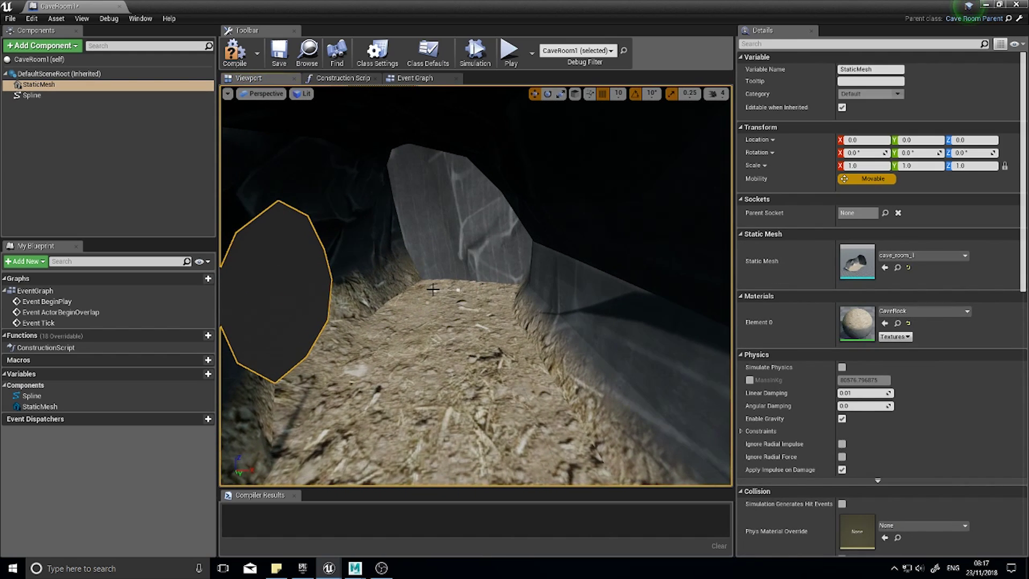
click(433, 289)
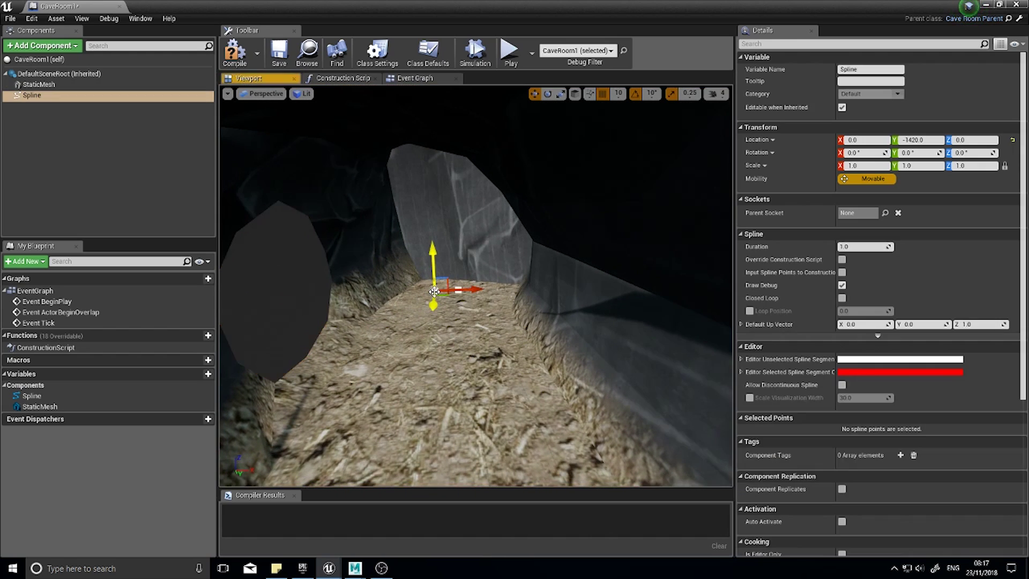
drag(384, 289, 334, 294)
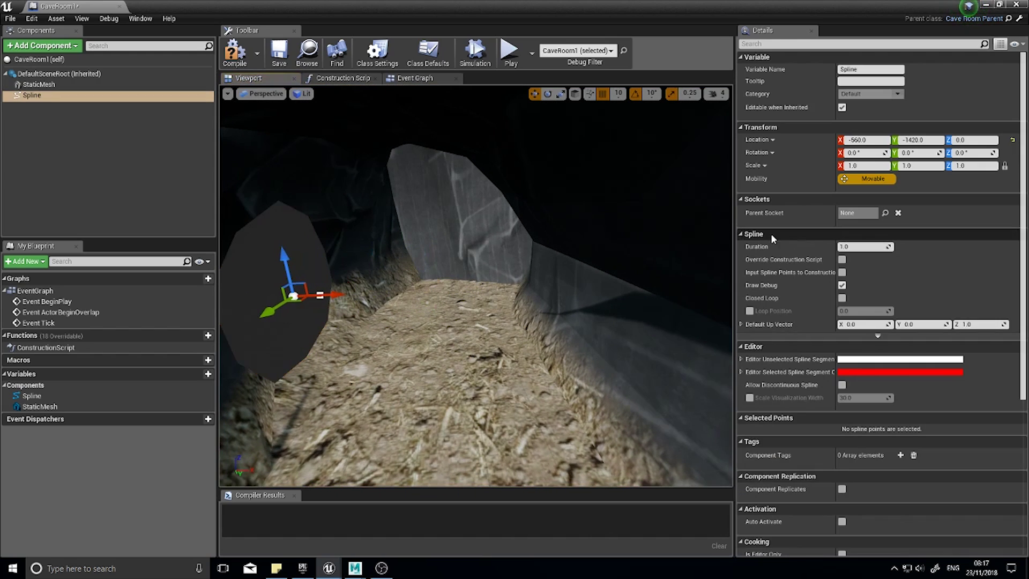
click(974, 152)
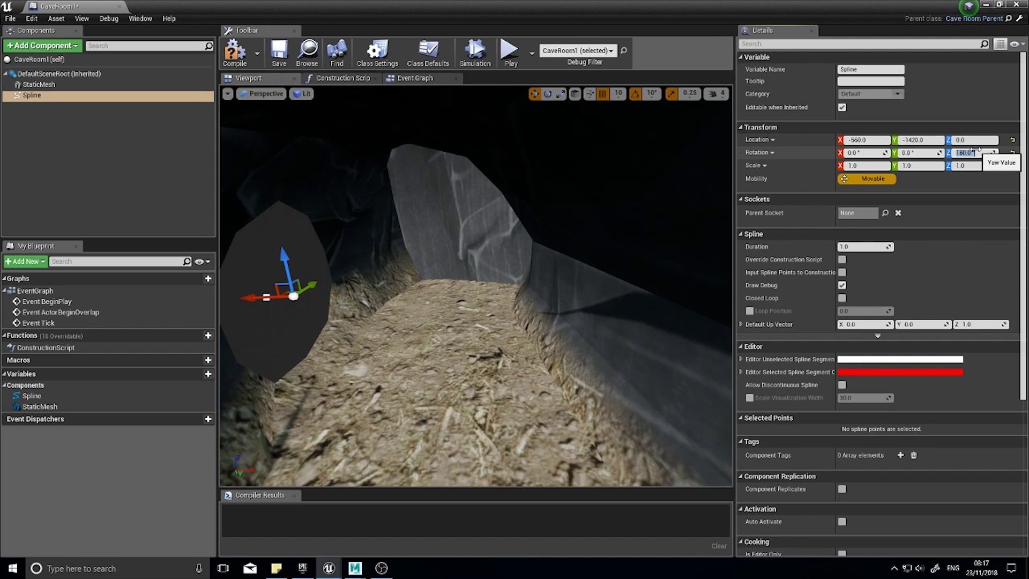
right_drag(447, 310, 459, 325)
right_drag(346, 325, 268, 325)
right_drag(392, 301, 392, 302)
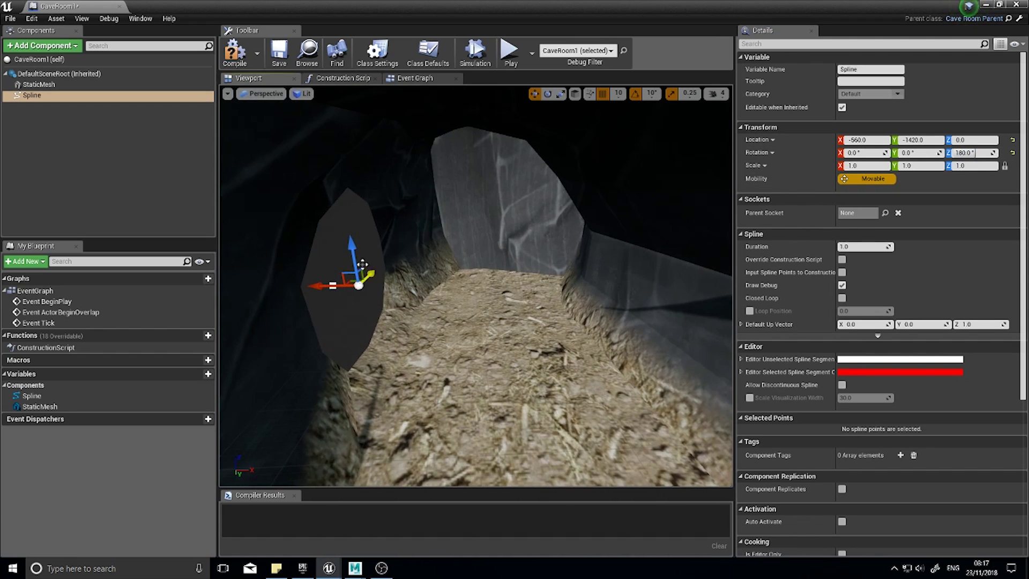
Open the Cave blueprint's Build Cave function and copy its complete node network
drag(284, 7, 555, 104)
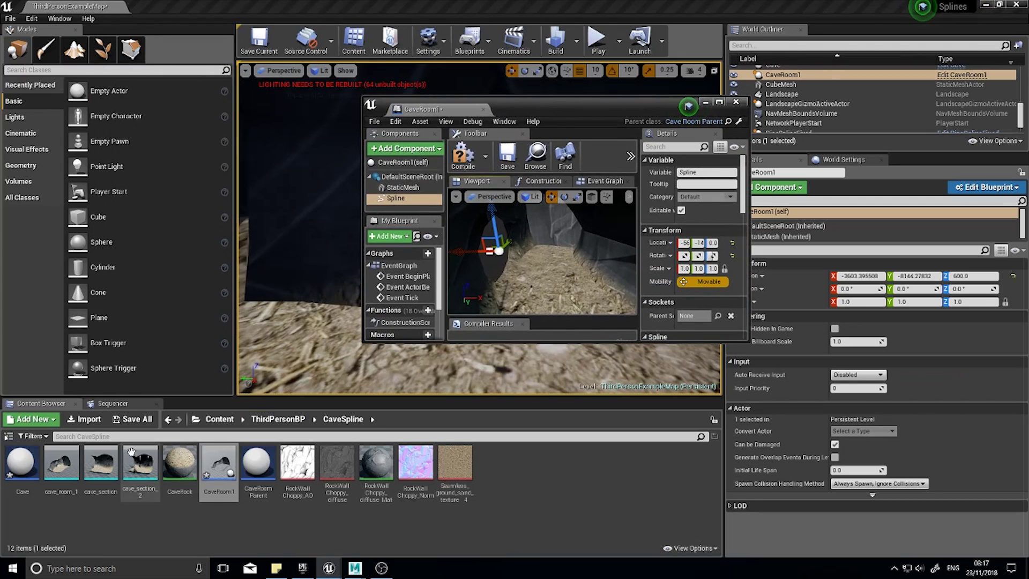
double_click(21, 462)
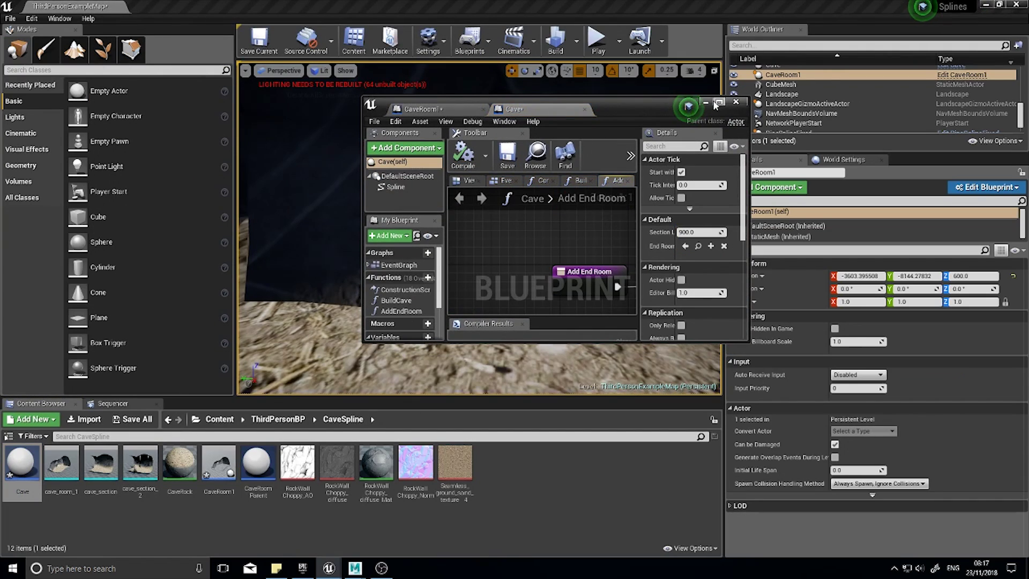
click(718, 102)
click(487, 80)
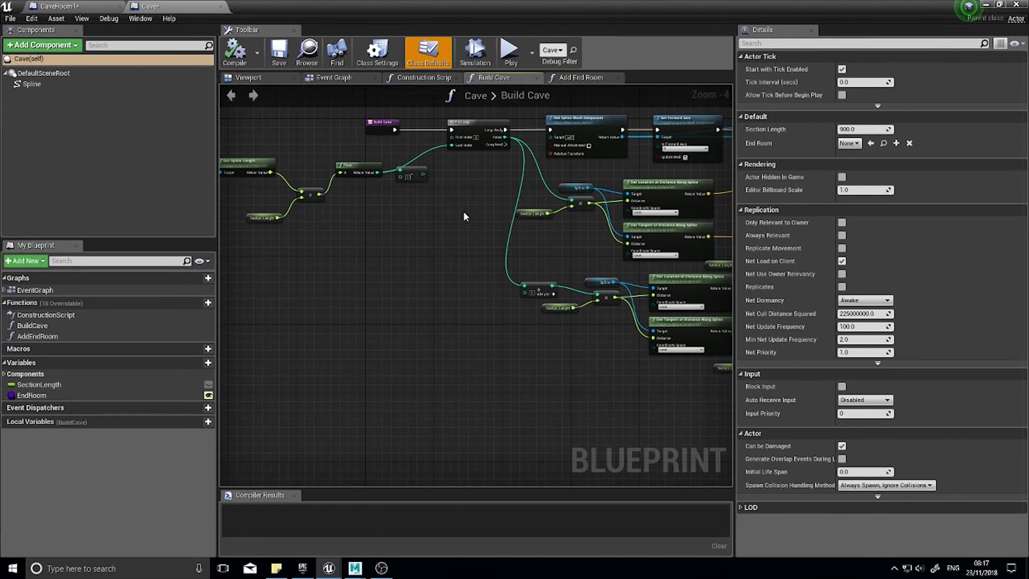
scroll(464, 216, down, 4)
right_drag(562, 287, 502, 270)
drag(628, 285, 306, 120)
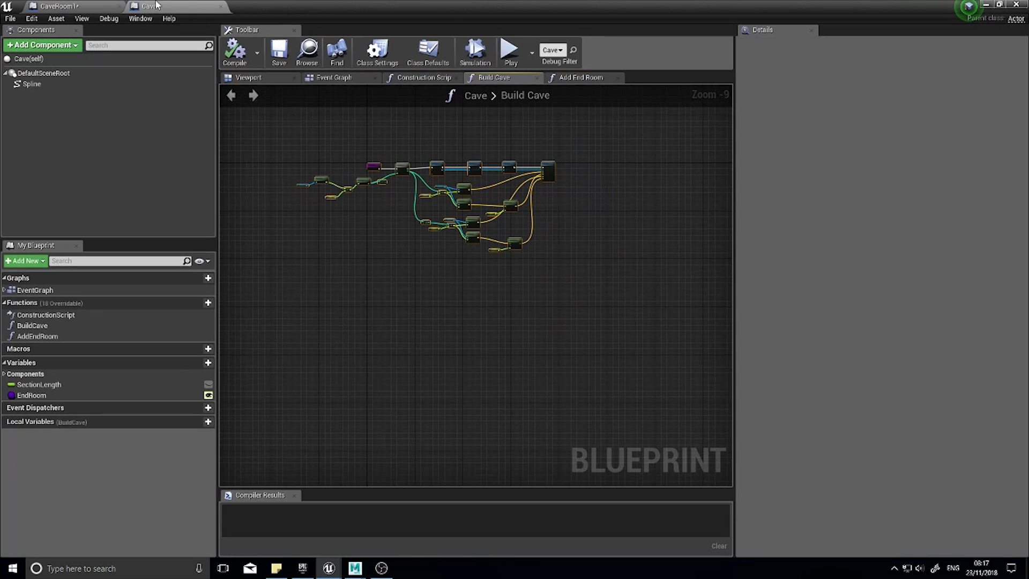
Create a new function named BuildCaveSpline in the CaveRoom1 blueprint
click(94, 6)
click(415, 78)
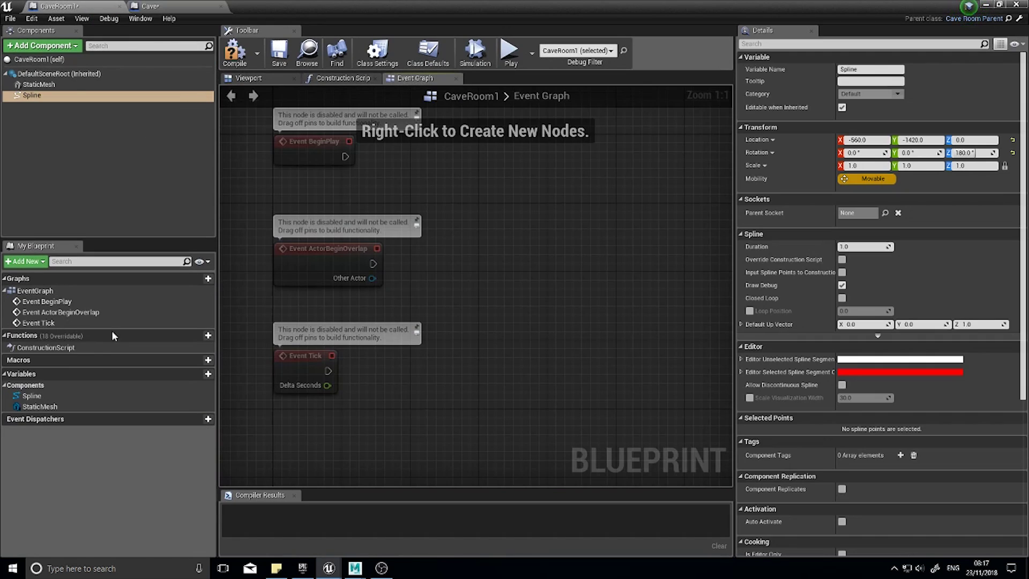
click(198, 336)
text(BuildCave)
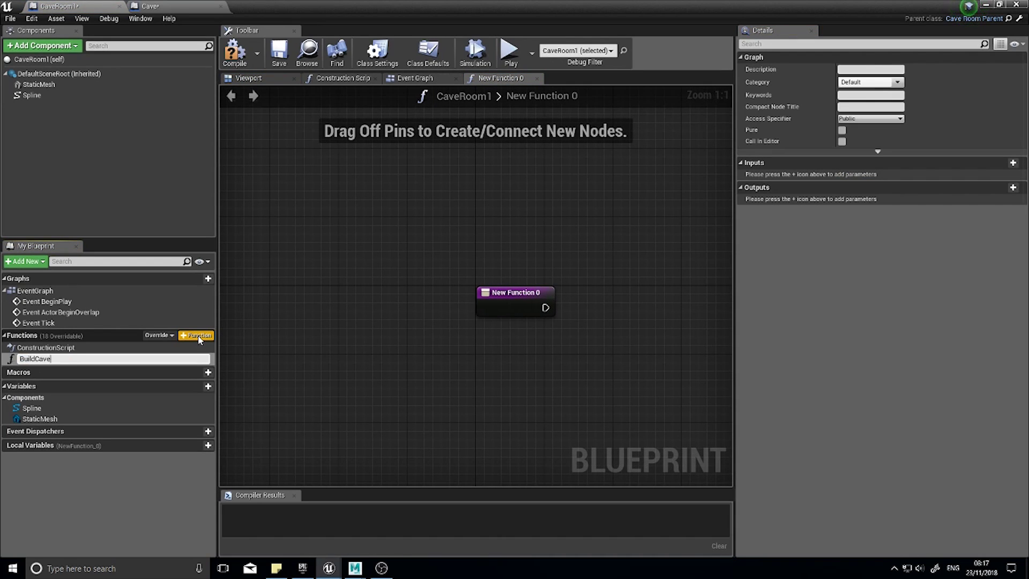
text(Spline)
key(Return)
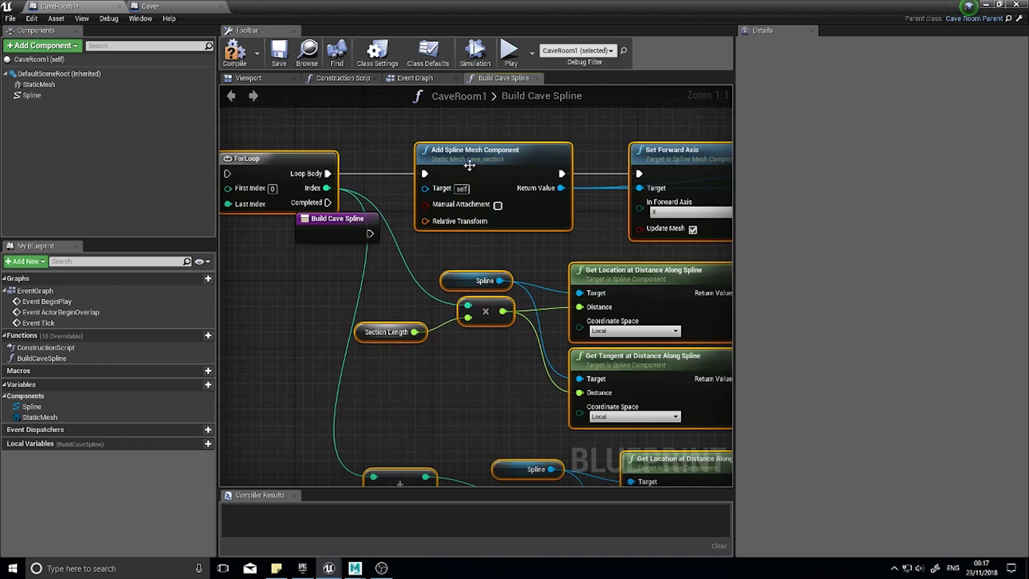
Paste the copied node network into BuildCaveSpline and connect the function's entry node to the ForLoop
drag(398, 233, 370, 233)
right_drag(490, 336, 600, 311)
scroll(614, 338, down, 3)
right_drag(366, 333, 513, 317)
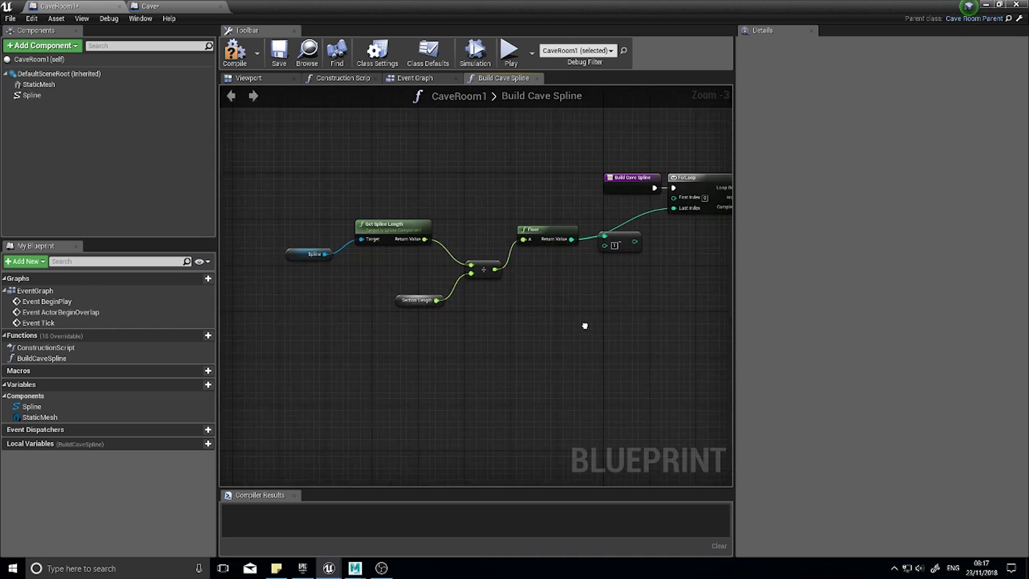
right_drag(426, 289, 462, 279)
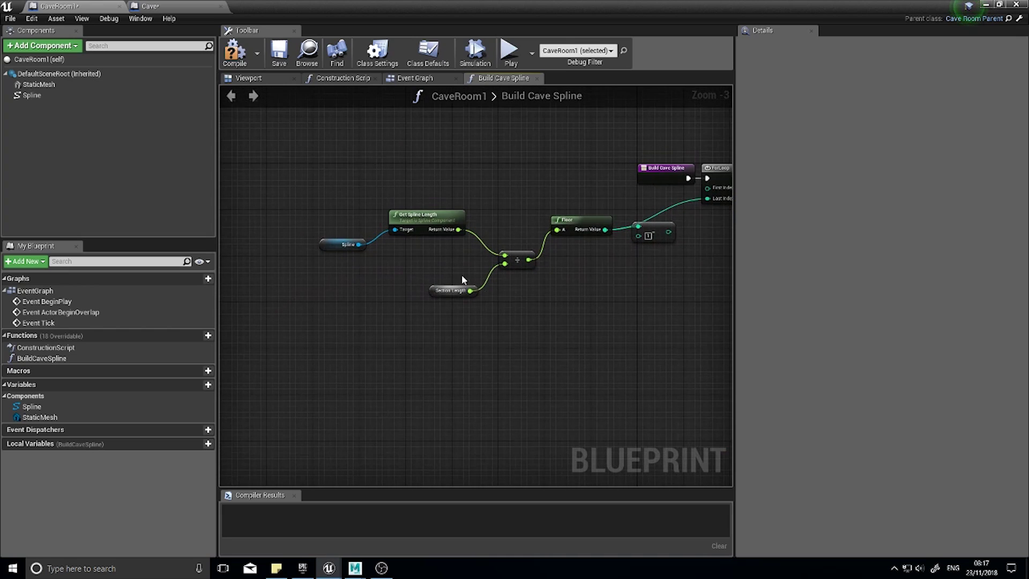
Add a variable named SectionLength to CaveRoom1, set its type to Float and dismiss the Find in Blueprints window
click(196, 385)
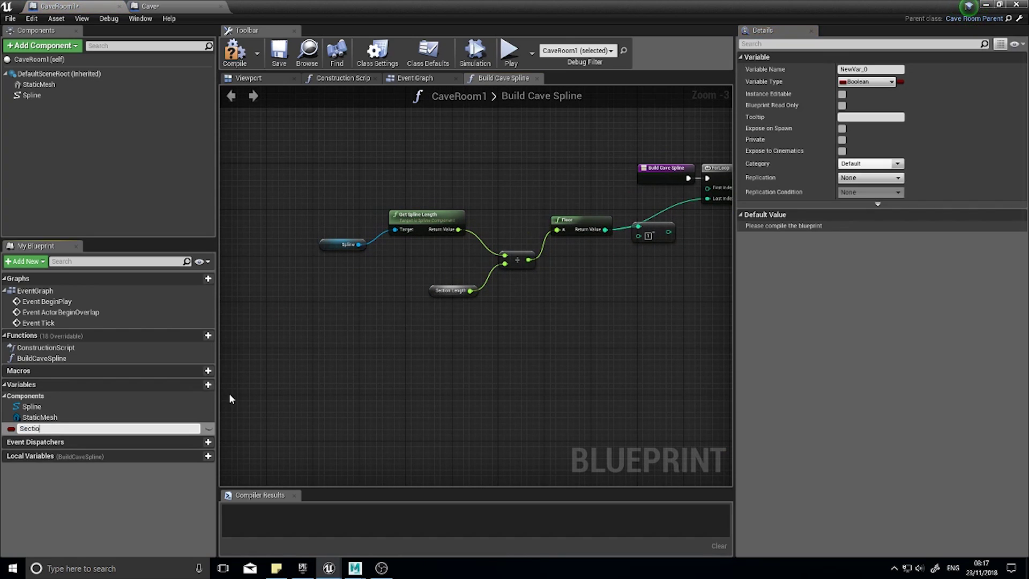
text(SectionLength)
key(Return)
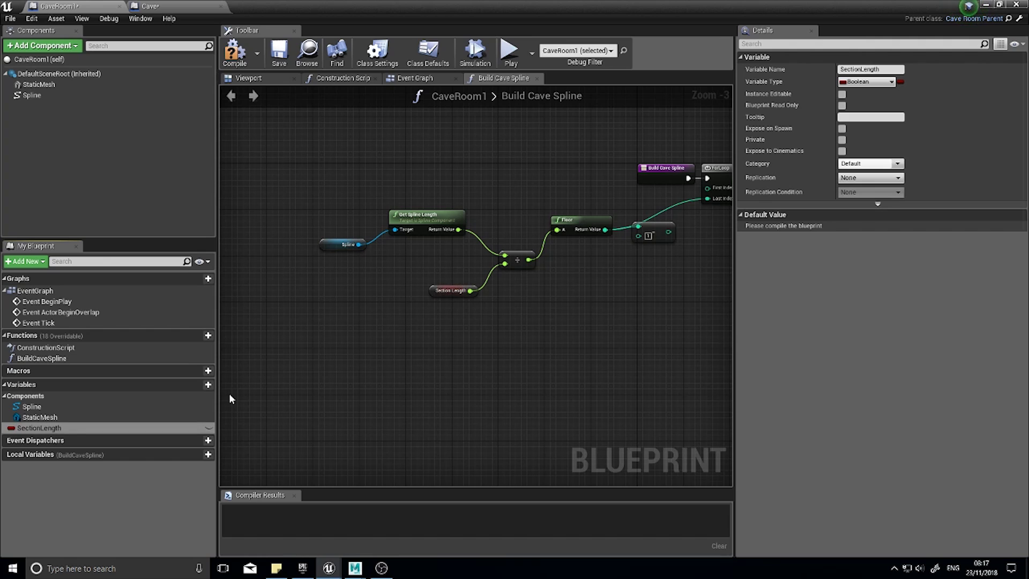
click(857, 83)
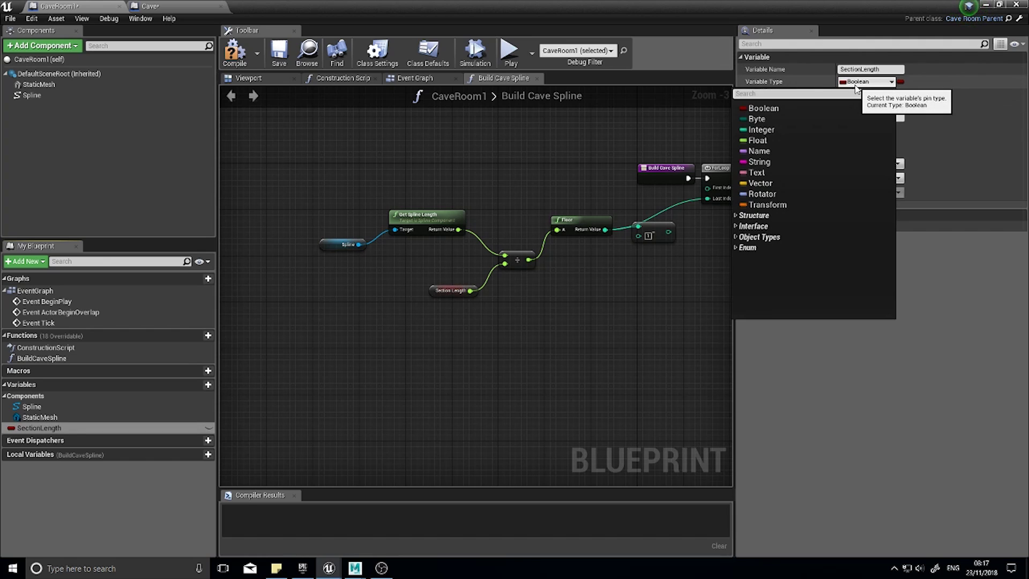
click(769, 140)
click(545, 308)
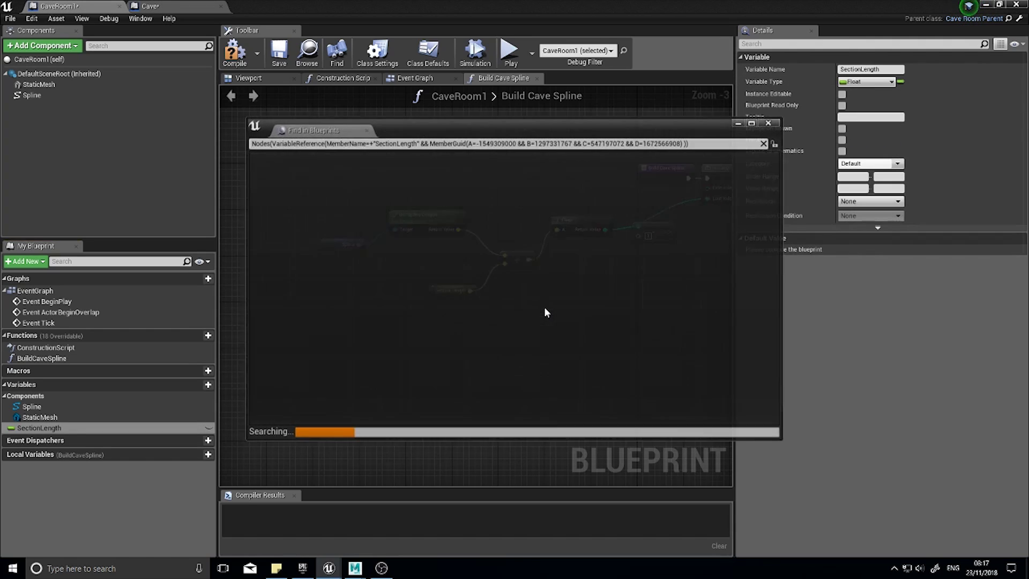
click(769, 123)
Check the pasted Section Length and Spline nodes throughout BuildCaveSpline and compile CaveRoom1
right_drag(603, 339, 416, 331)
right_drag(481, 331, 292, 316)
right_drag(382, 334, 287, 282)
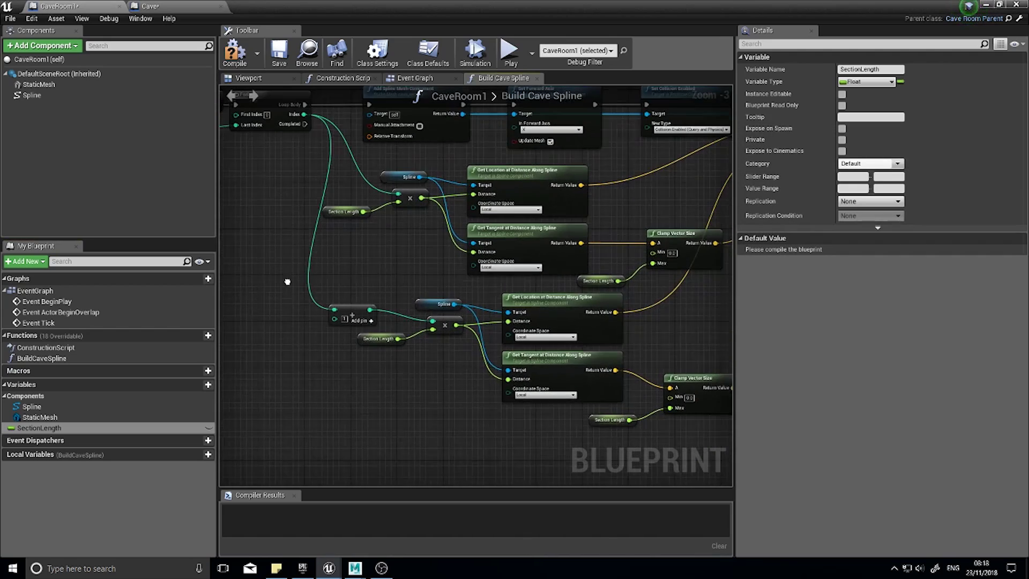
right_drag(635, 314, 437, 321)
right_drag(542, 251, 457, 340)
right_drag(288, 295, 466, 305)
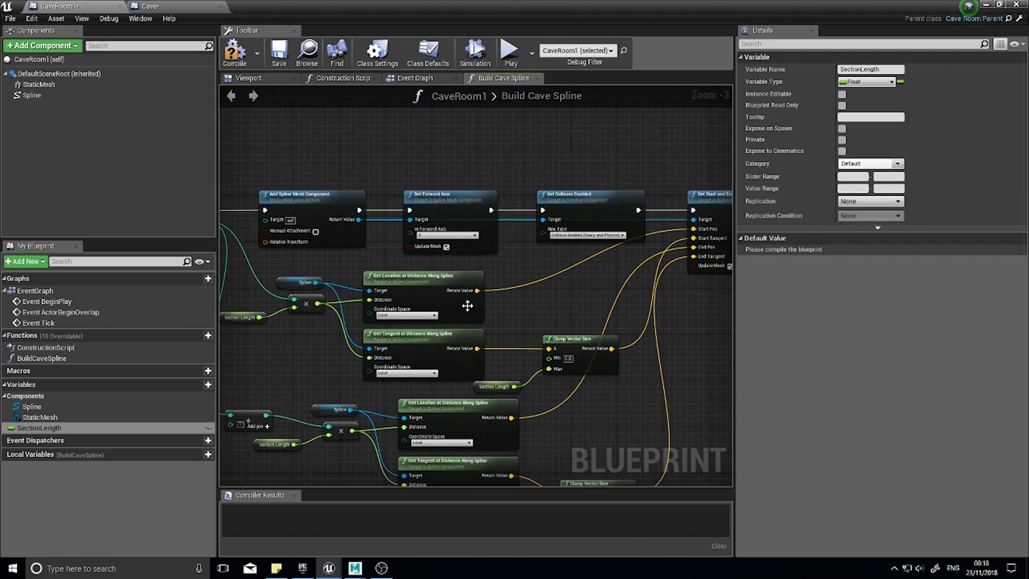
right_drag(382, 239, 537, 235)
click(235, 54)
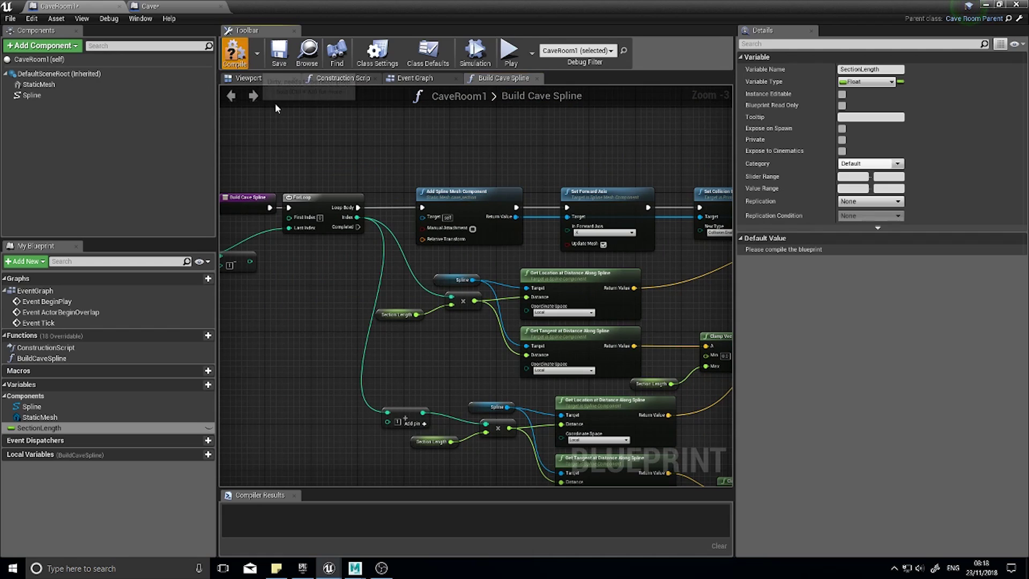
Copy all nodes of the Cave blueprint's Construction Script
click(167, 5)
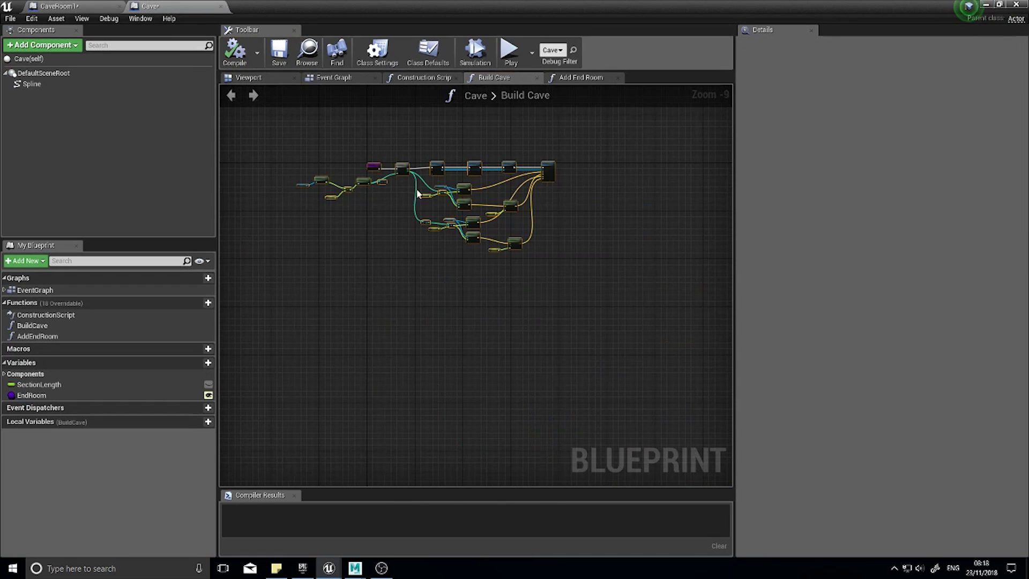
click(420, 78)
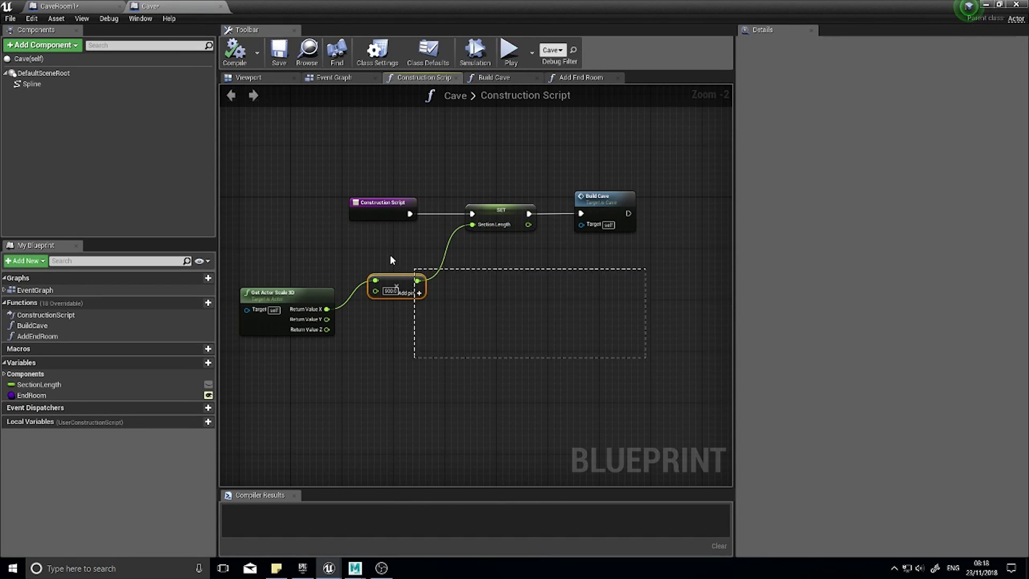
drag(390, 257, 283, 221)
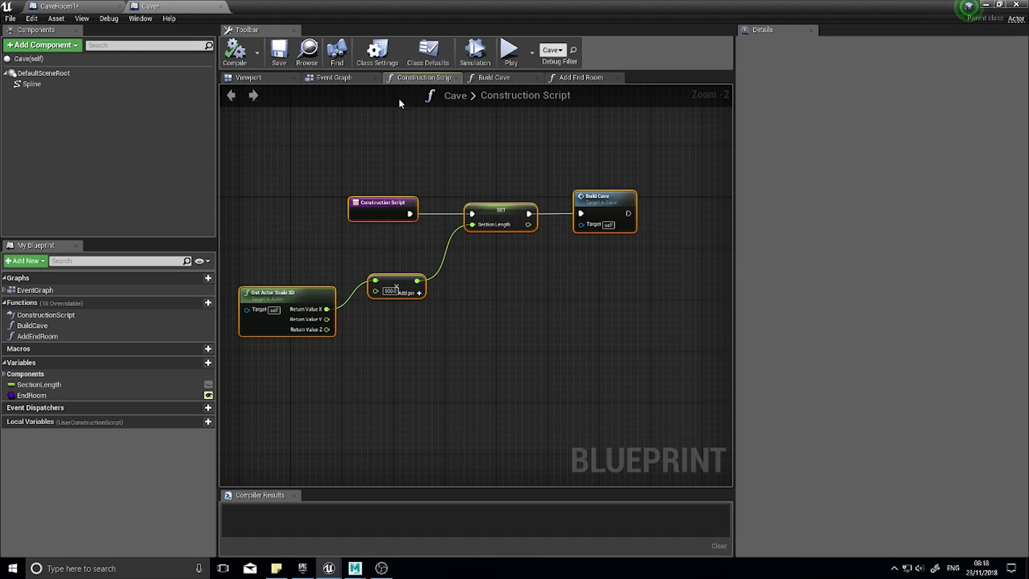
Paste the copied nodes into CaveRoom1's Construction Script, placing the Section Length setter directly after the parent call and linking it
click(52, 5)
click(356, 80)
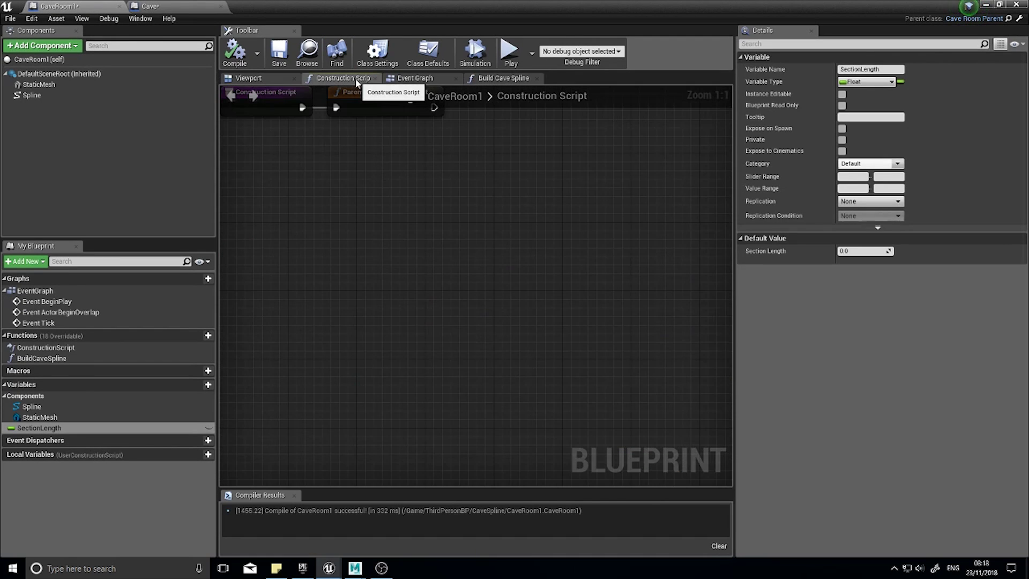
right_drag(469, 320, 370, 320)
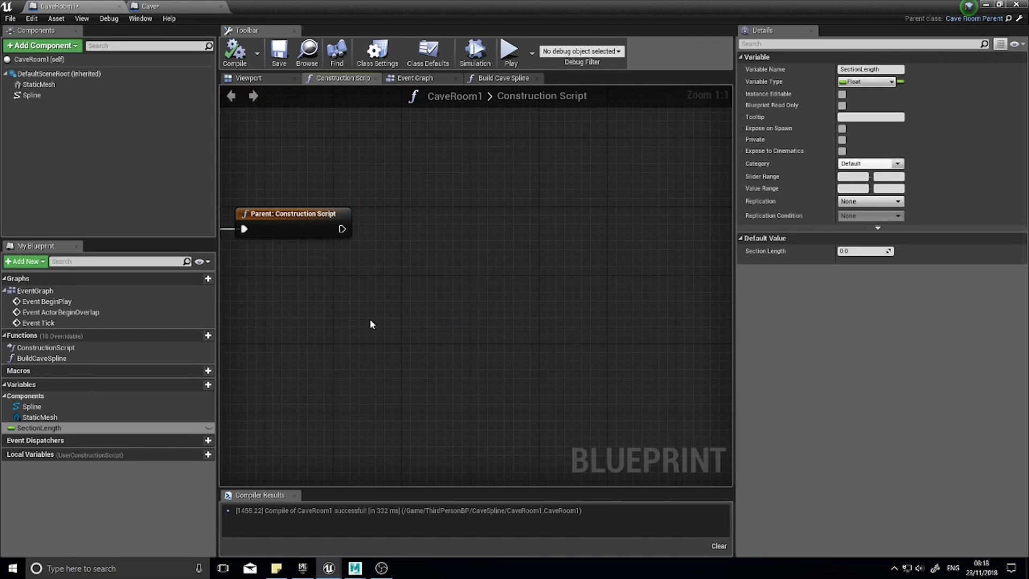
key(ctrl+v)
drag(492, 284, 432, 223)
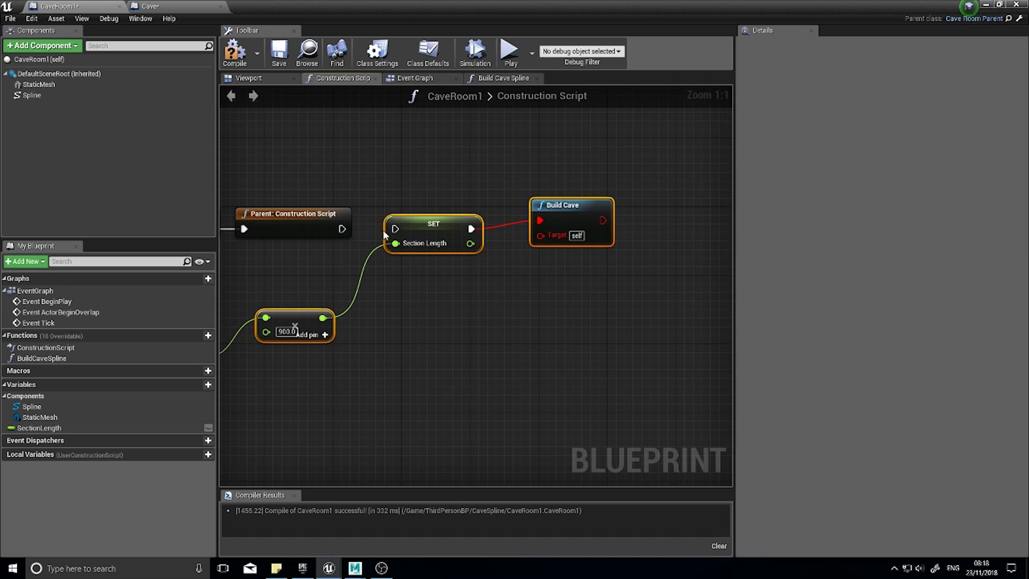
Replace the pasted Build Cave call with a Build Cave Spline call after the Section Length setter, and compile CaveRoom1
click(584, 213)
key(Delete)
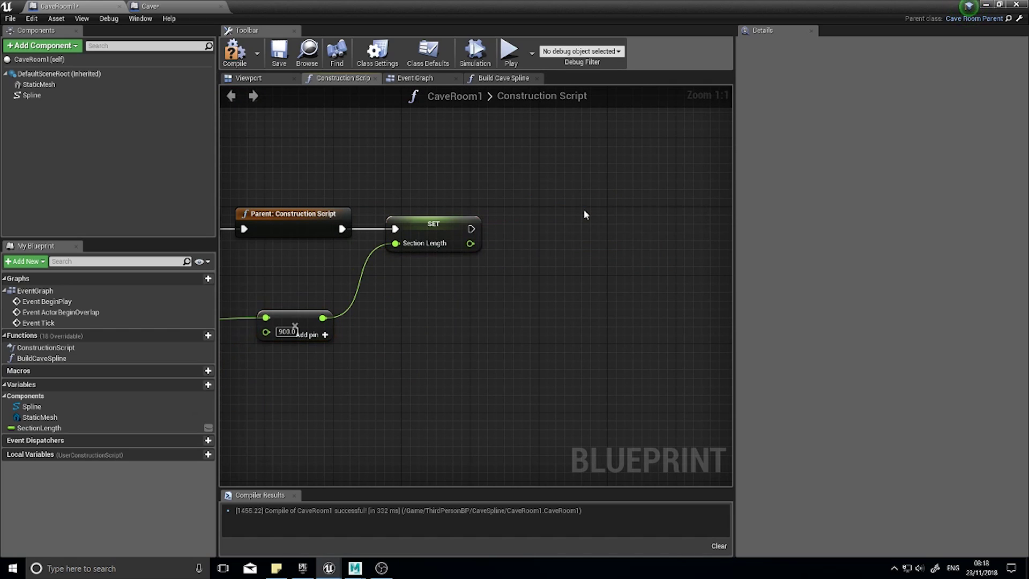
drag(41, 358, 484, 240)
drag(568, 263, 562, 226)
right_drag(429, 293, 563, 294)
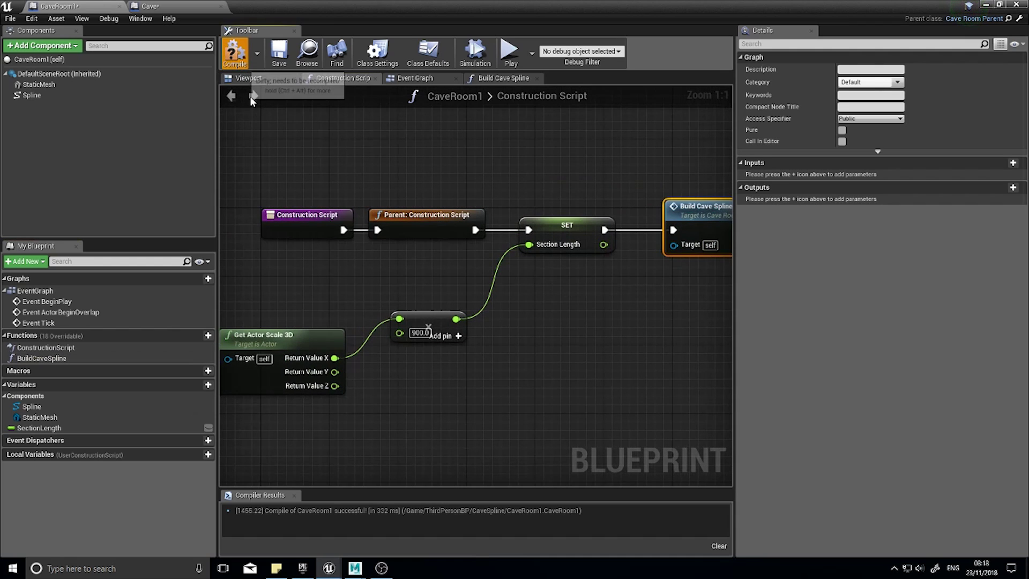
click(234, 52)
right_drag(328, 284, 445, 263)
right_drag(588, 152, 410, 158)
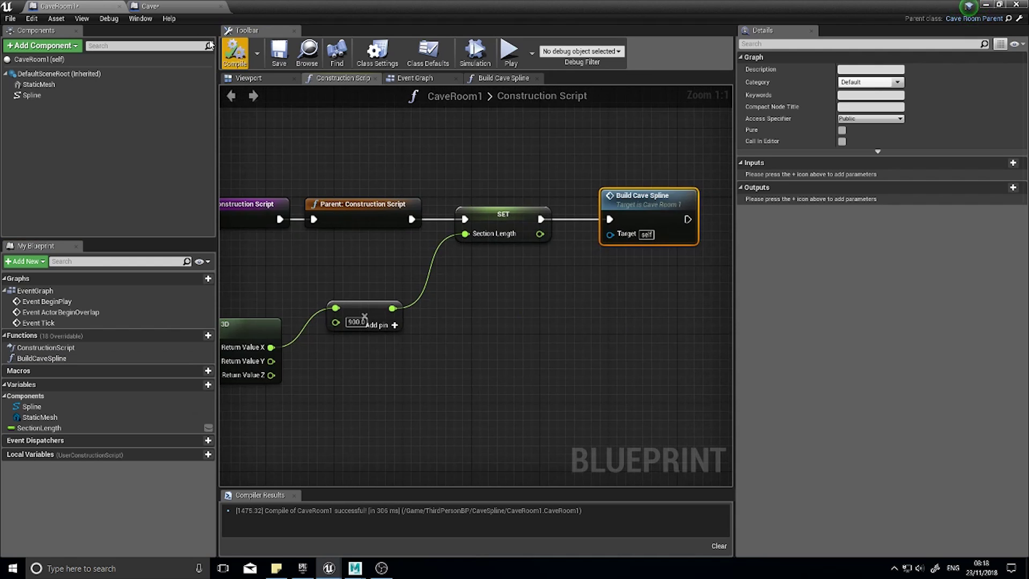
Return to the level, inspect the cave section at CaveRoom1's side opening and try dragging its spline point
click(985, 5)
right_drag(565, 248, 530, 263)
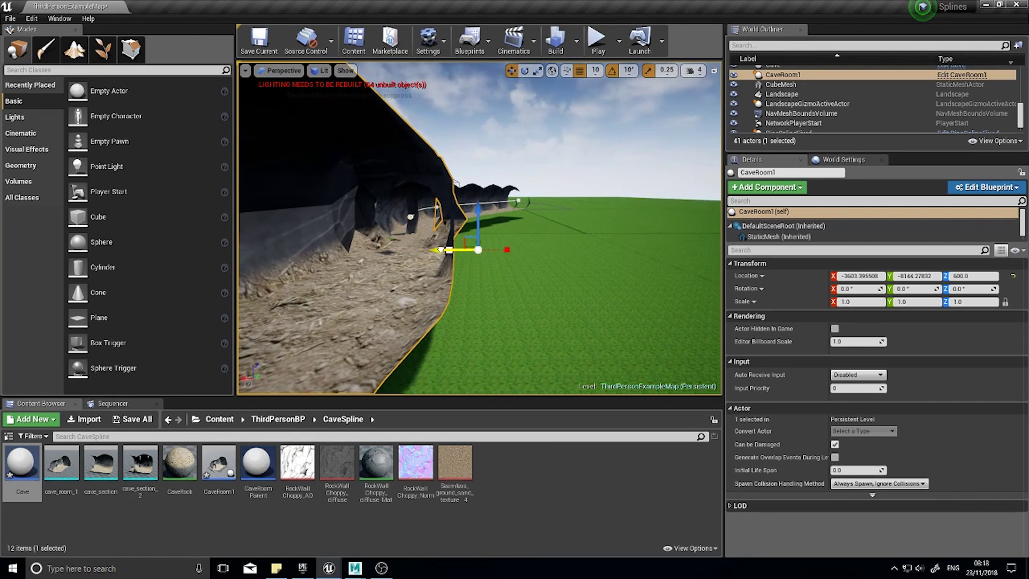
mouse_move(459, 249)
mouse_down()
mouse_move(506, 249)
mouse_move(409, 250)
mouse_move(526, 252)
mouse_up()
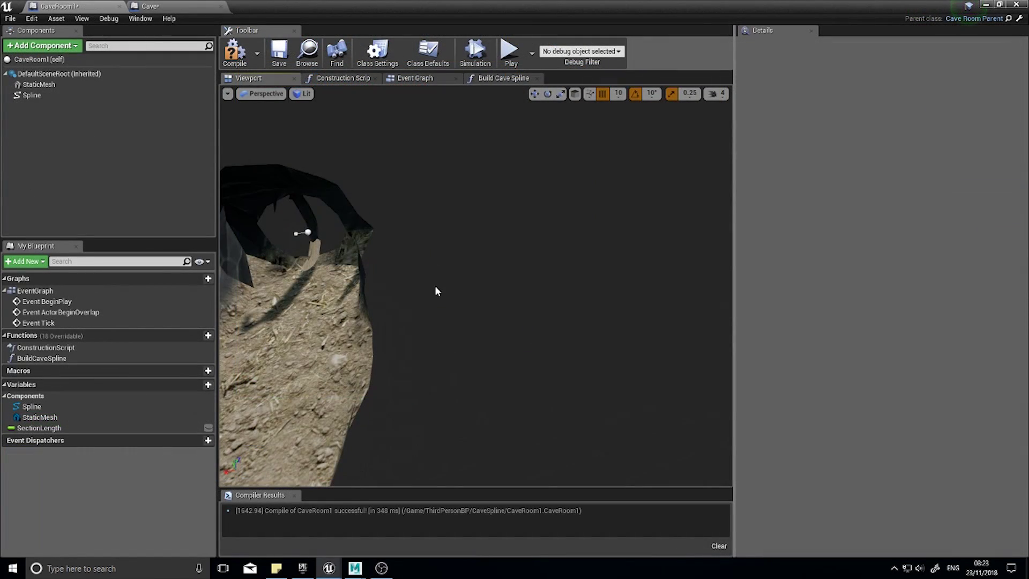
Move the first point of CaveRoom1's Spline component to the room's side opening at X -640, Y -1530
right_drag(435, 287, 367, 265)
click(61, 96)
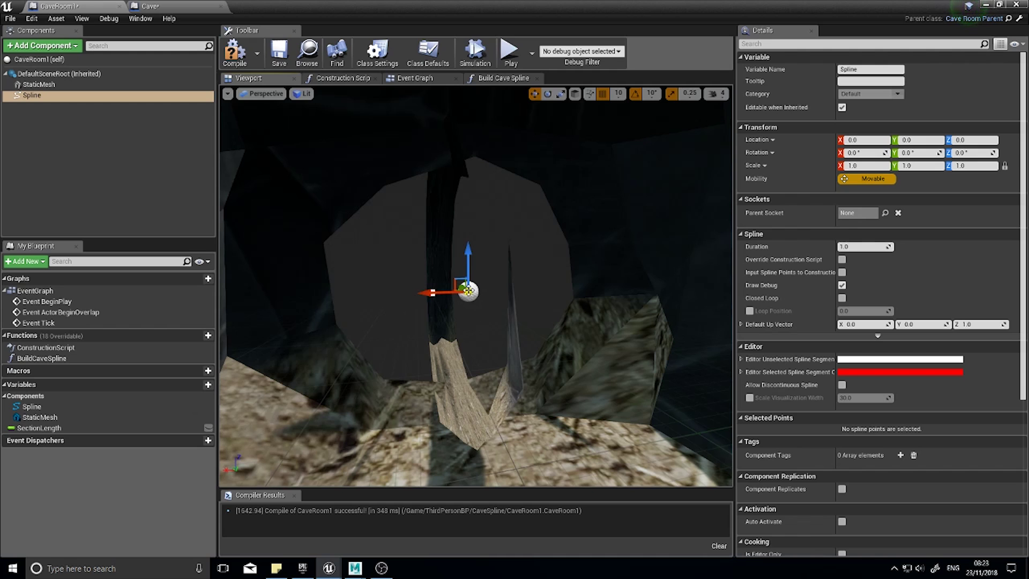
click(467, 291)
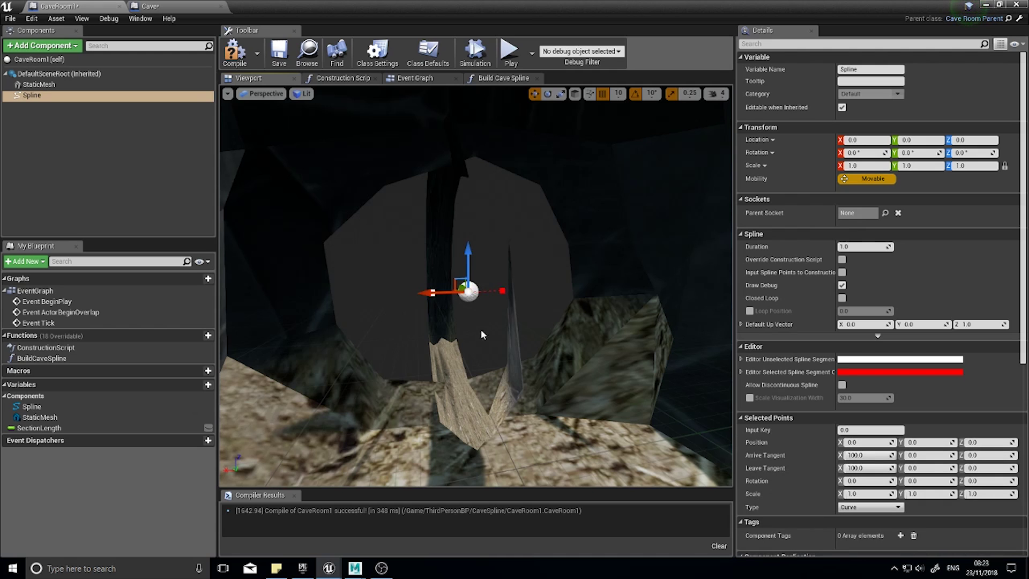
right_drag(481, 334, 466, 336)
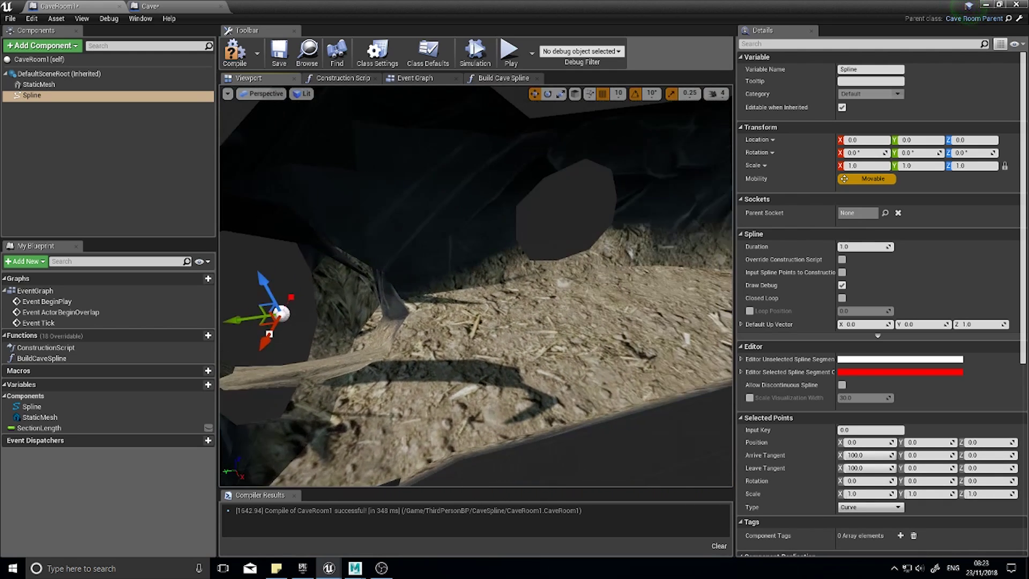
right_drag(362, 326, 330, 326)
drag(300, 308, 607, 222)
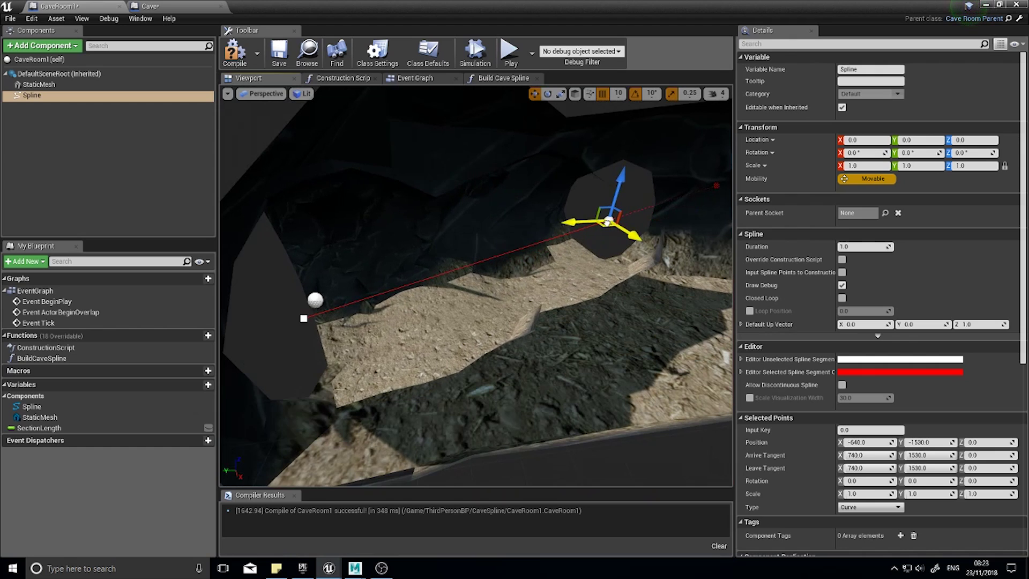
Move the spline's second point outside the side opening to about X -1886, Y -1694, and reselect the first point
click(303, 319)
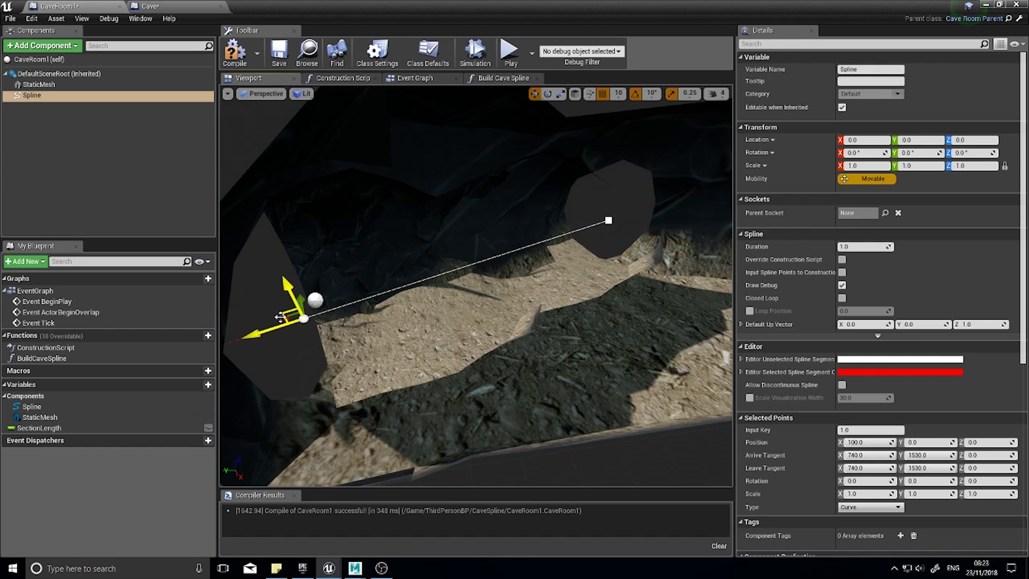
right_drag(290, 356, 546, 339)
drag(575, 329, 280, 175)
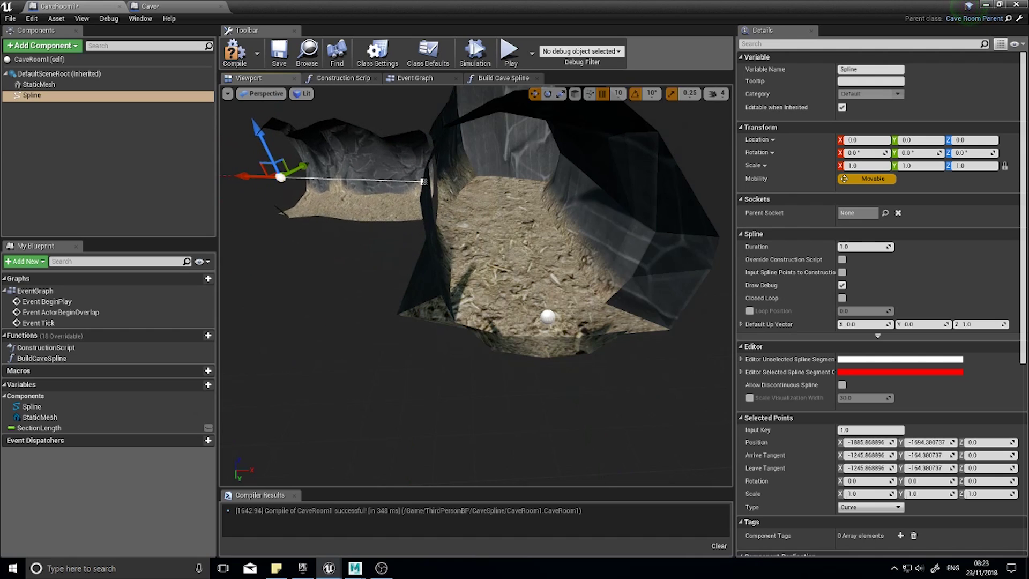
right_drag(280, 174, 198, 158)
right_drag(486, 254, 545, 291)
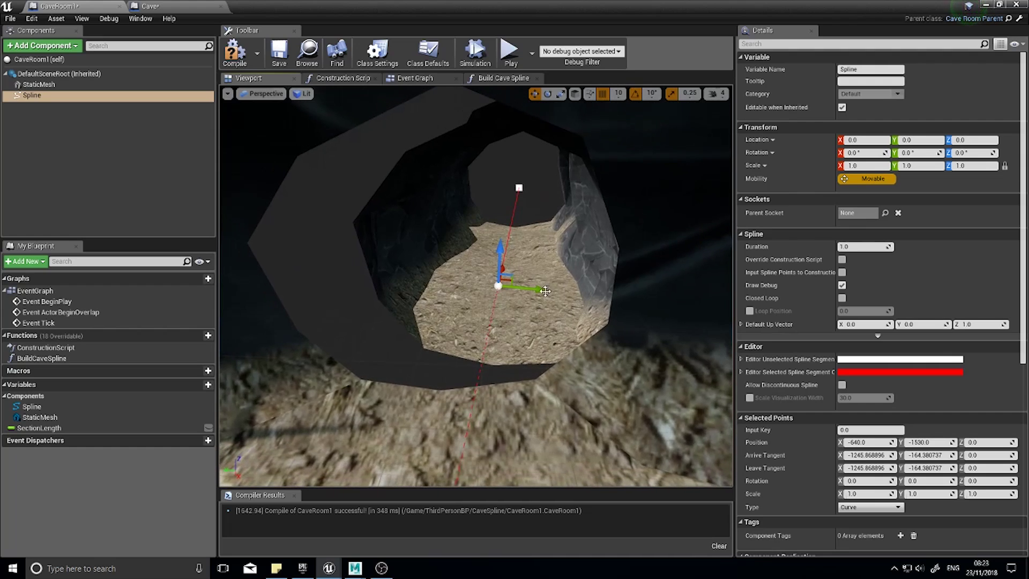
Shift the spline's first point to about X -529, Y -1382 and move its second point sideways toward the centre of the side passage
drag(540, 289, 468, 315)
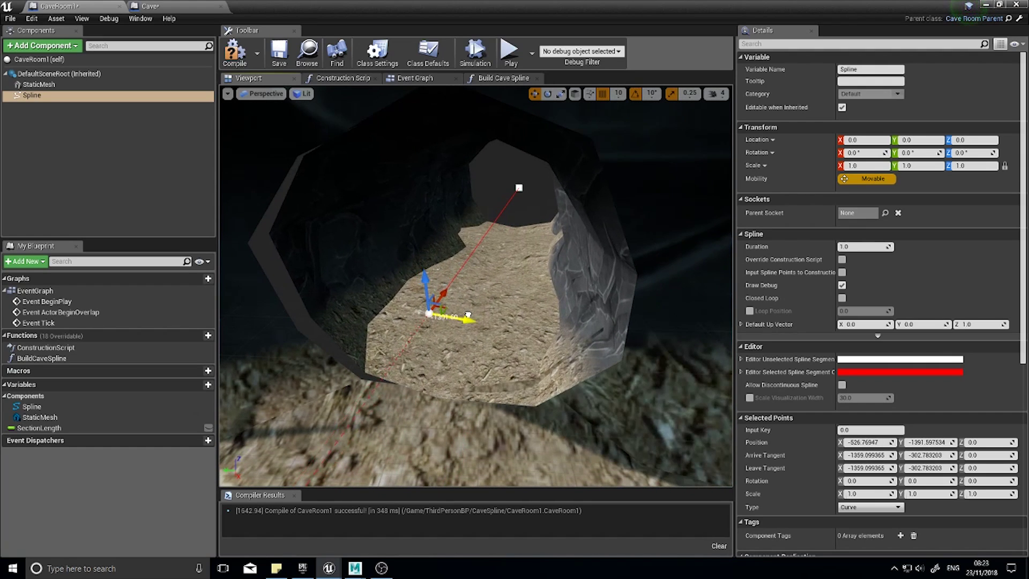
click(466, 315)
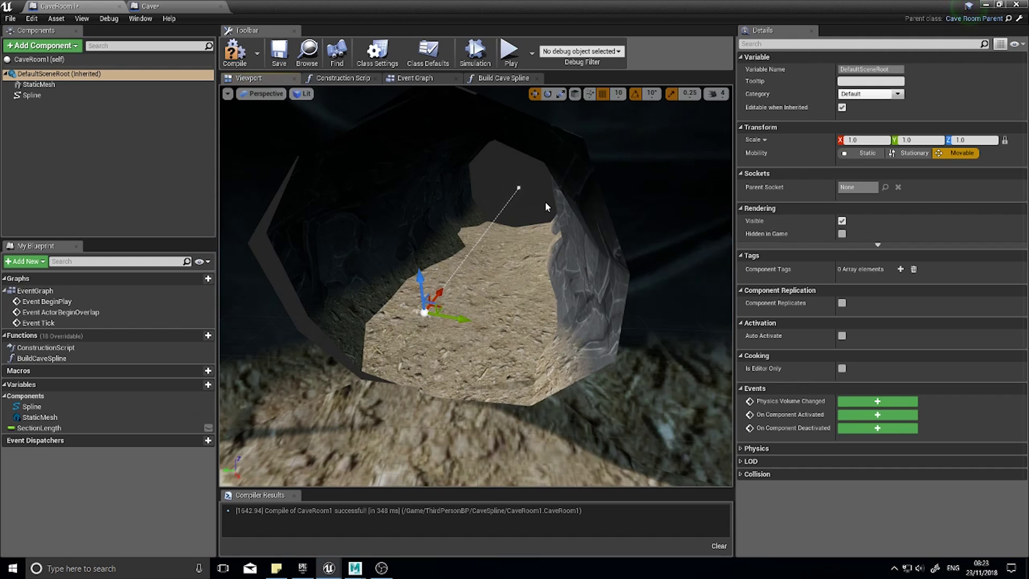
click(519, 186)
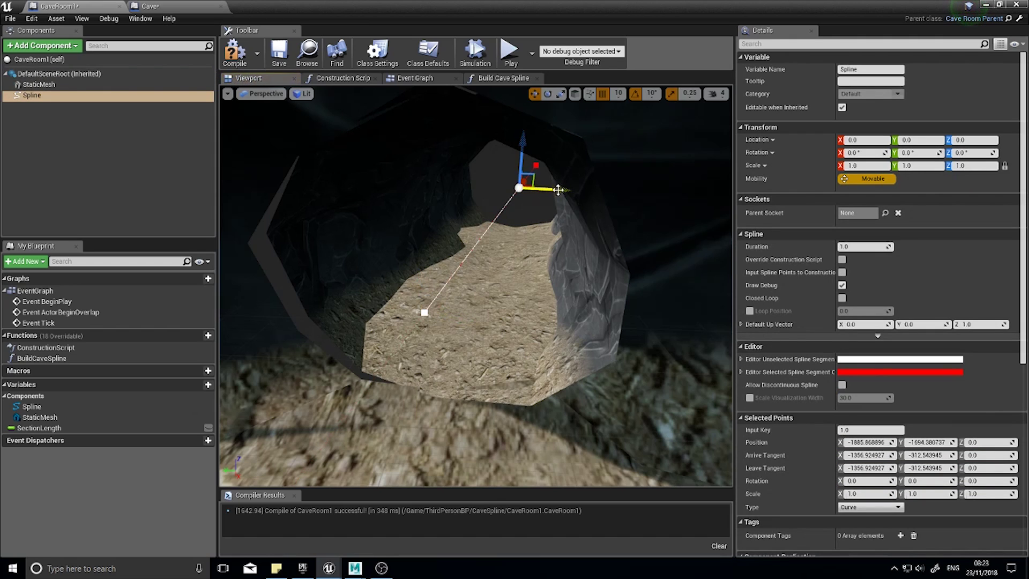
drag(562, 190, 506, 199)
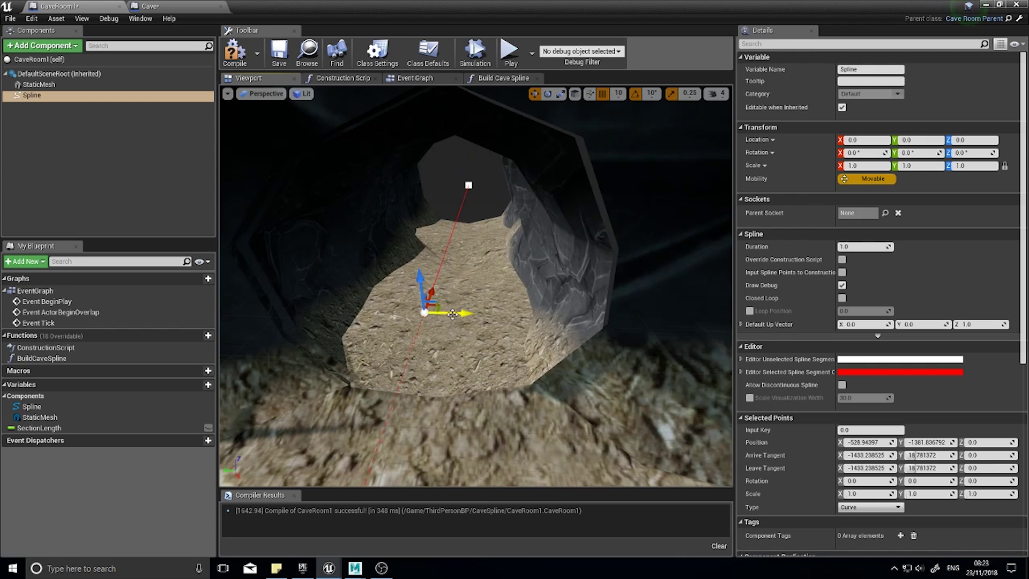
Fine-tune the first spline point at the side opening to about X -549, Y -1401 and compile CaveRoom1
drag(452, 314, 462, 314)
mouse_move(462, 314)
right_down()
mouse_move(408, 314)
mouse_move(480, 309)
right_up()
drag(438, 266, 438, 263)
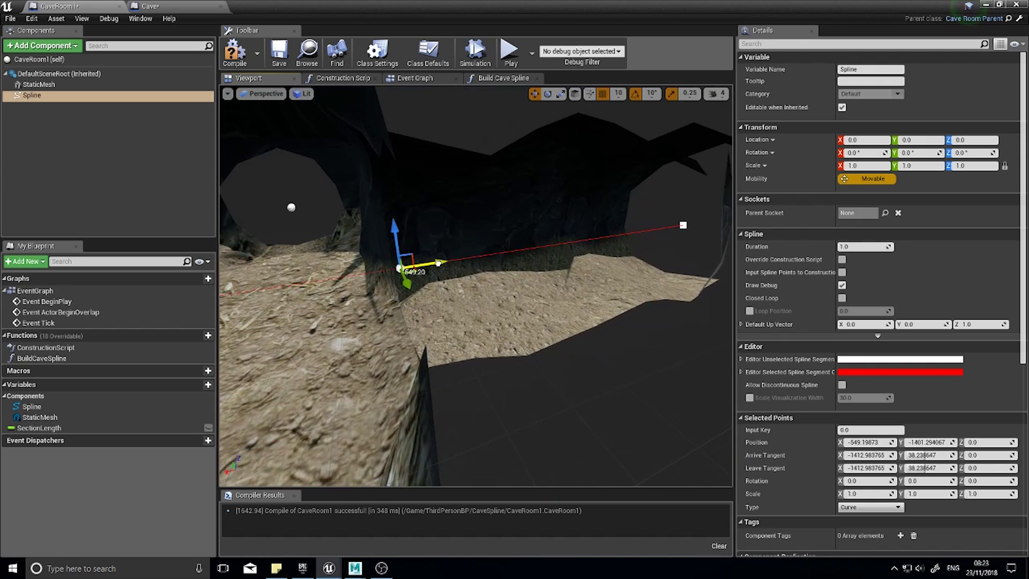
click(234, 52)
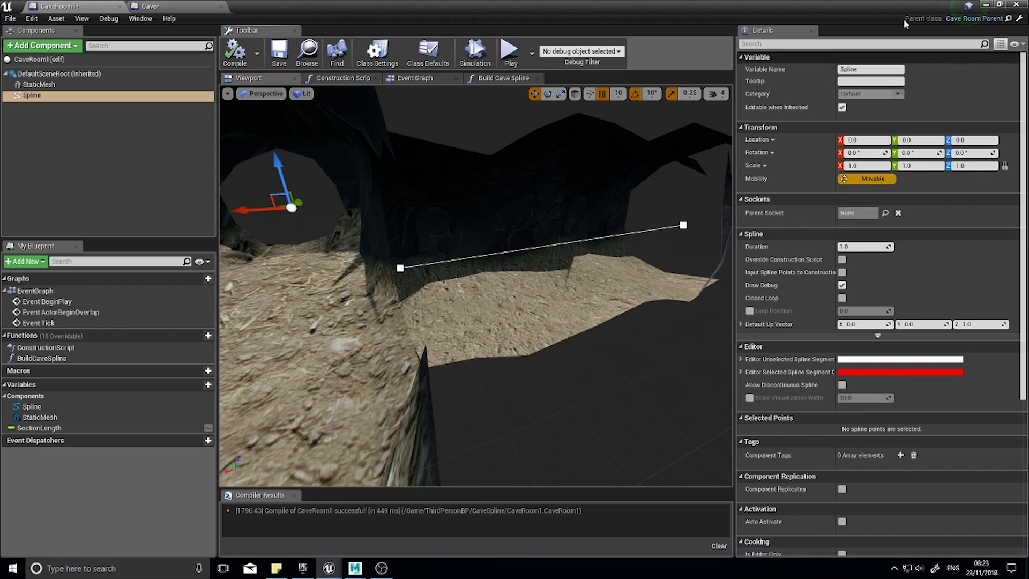
Return to the level and delete the previously spawned CaveRoom1 actor
click(986, 5)
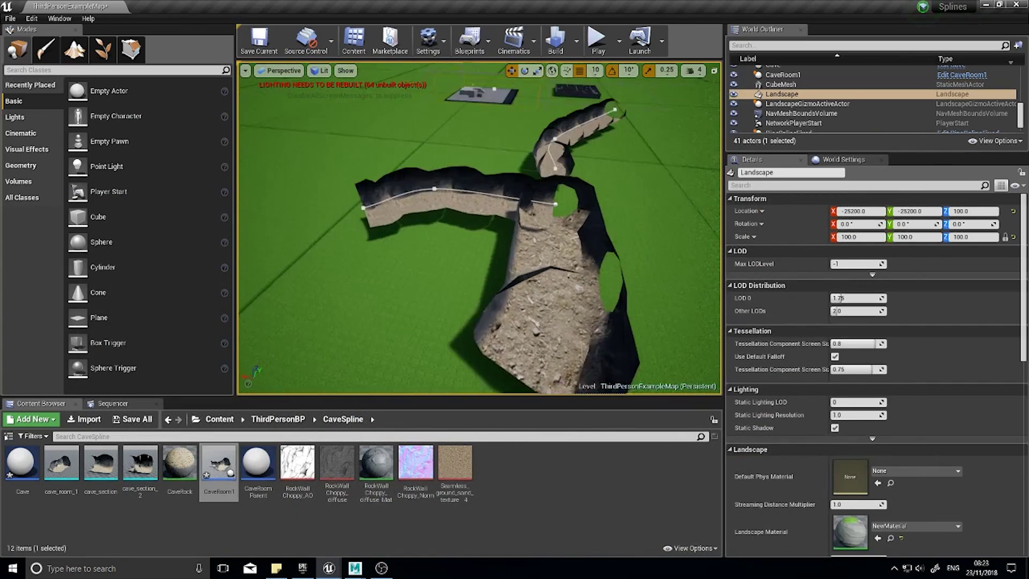
click(444, 257)
right_drag(445, 257, 418, 231)
right_drag(480, 316, 404, 252)
key(Delete)
Select the Cave actor and run its Add End Room function to spawn a fresh room
click(477, 230)
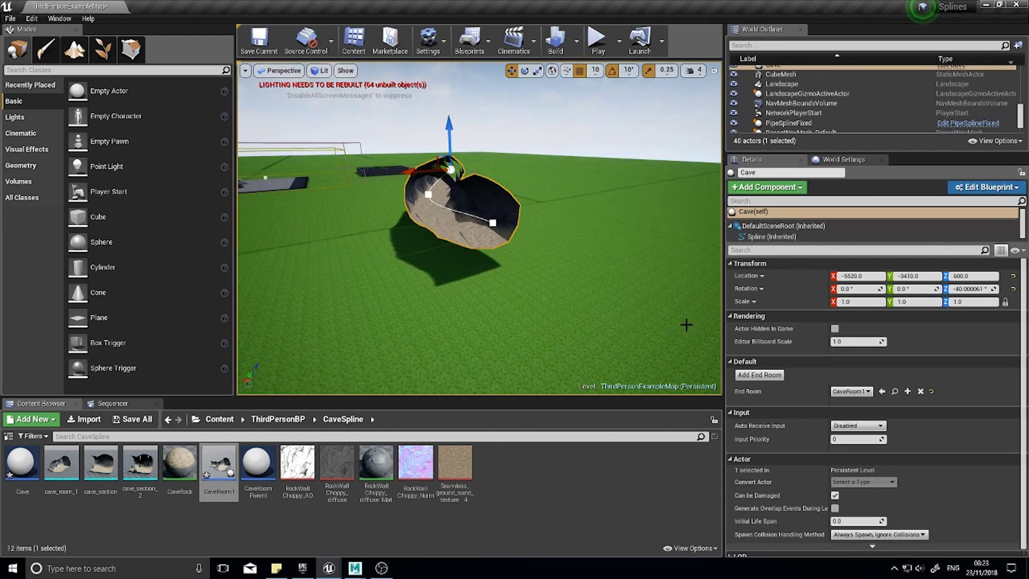
click(759, 375)
right_drag(645, 278, 523, 271)
Pull the end point of the spawned room's side spline farther outward to lengthen the cave passage
click(659, 251)
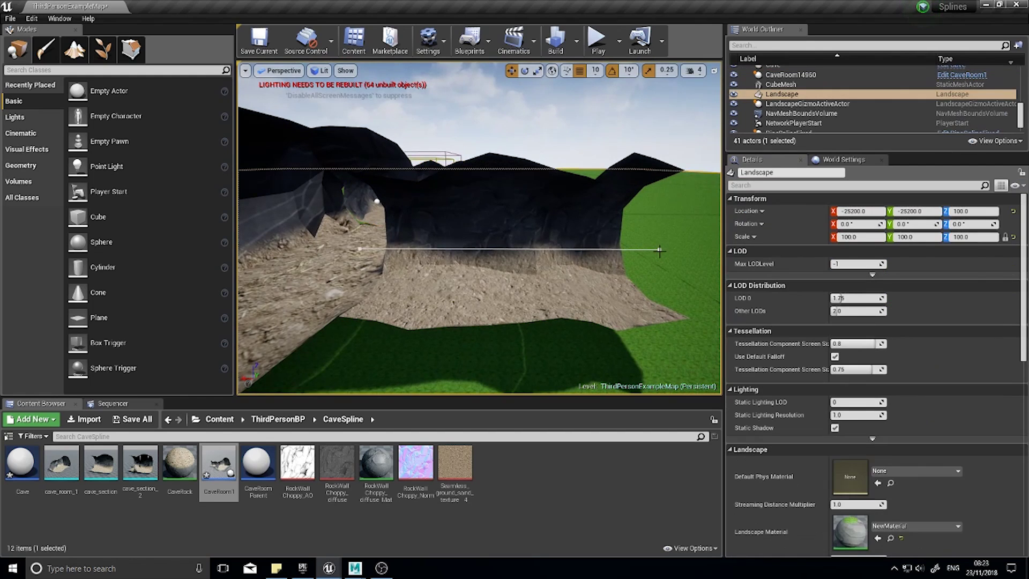
right_drag(659, 249, 585, 280)
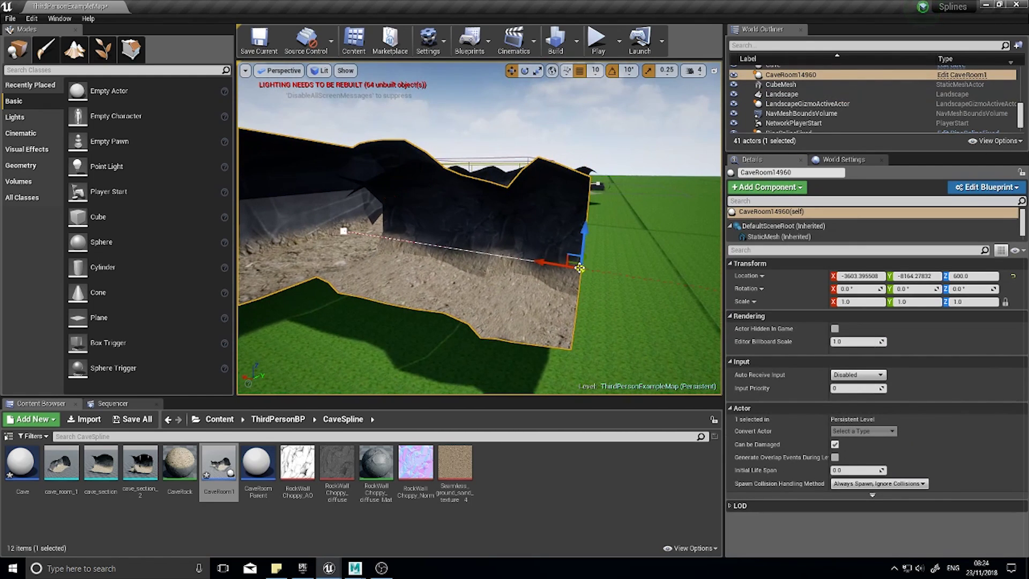
drag(580, 268, 488, 241)
drag(600, 252, 718, 266)
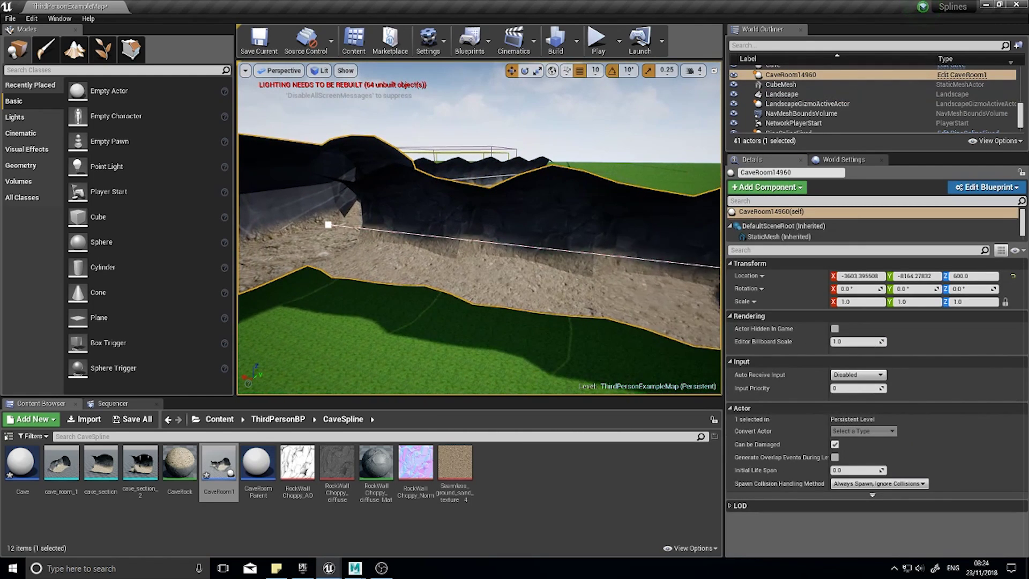
Examine the spawned room and its extended side passage from inside and outside, checking how the sections join
right_drag(431, 285, 343, 249)
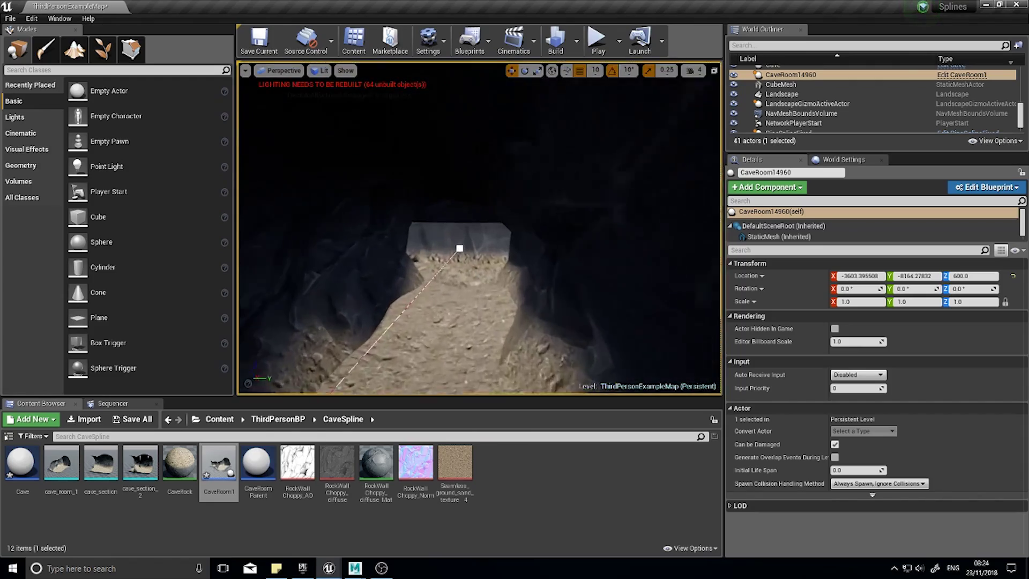
right_drag(439, 289, 539, 330)
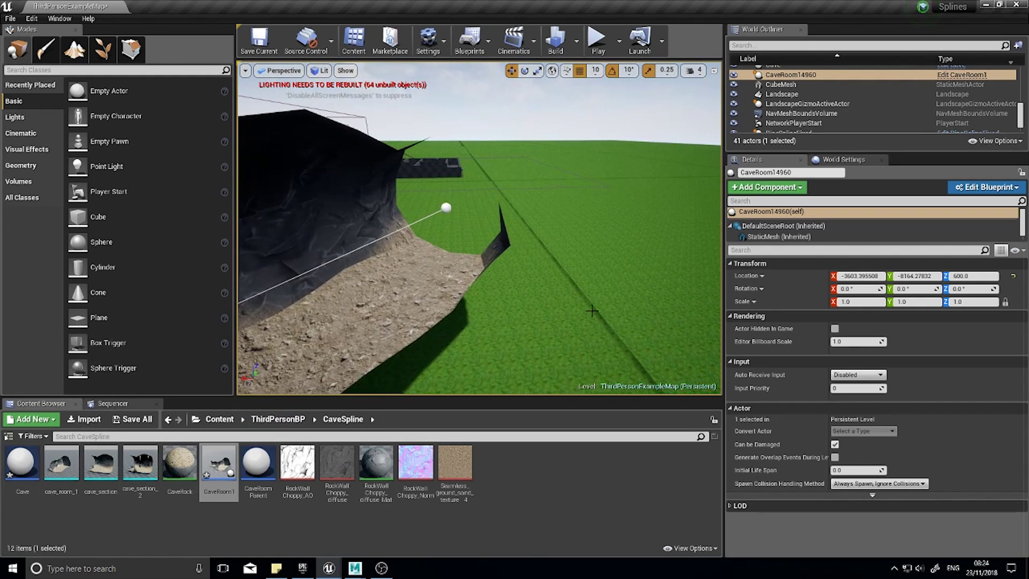
right_drag(465, 336, 429, 331)
key(w)
right_drag(523, 331, 519, 401)
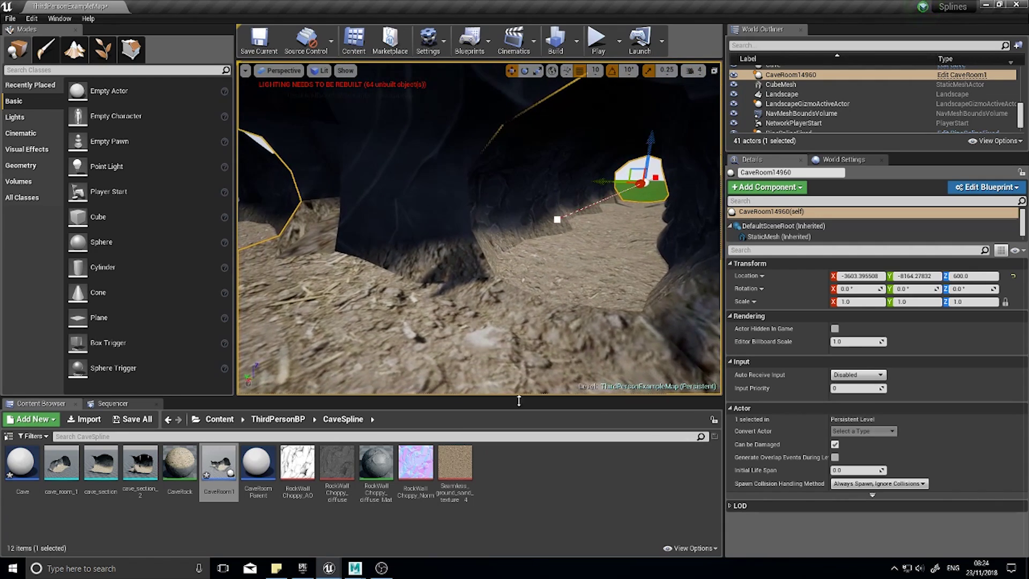
right_drag(661, 177, 710, 150)
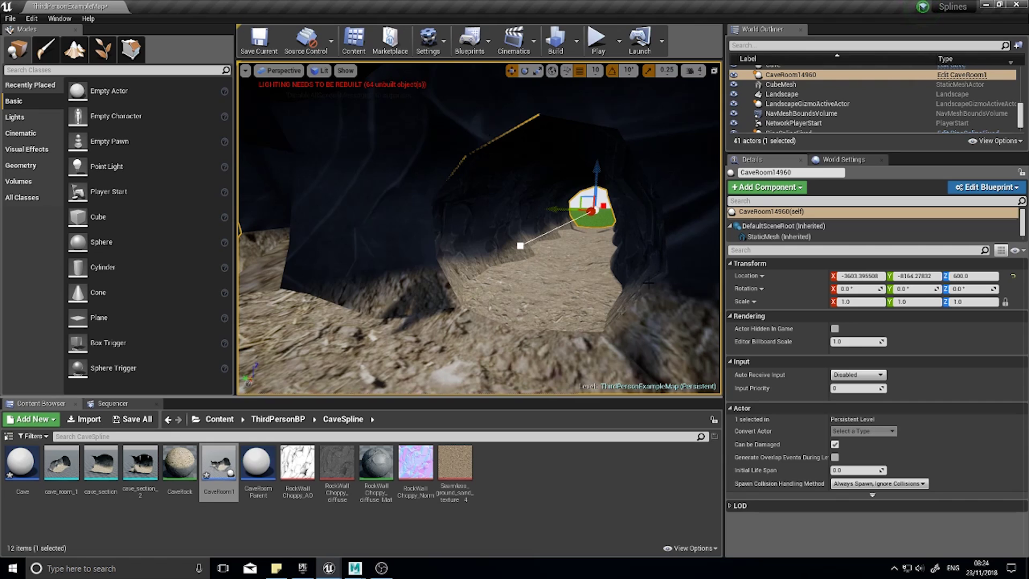
right_drag(559, 271, 604, 258)
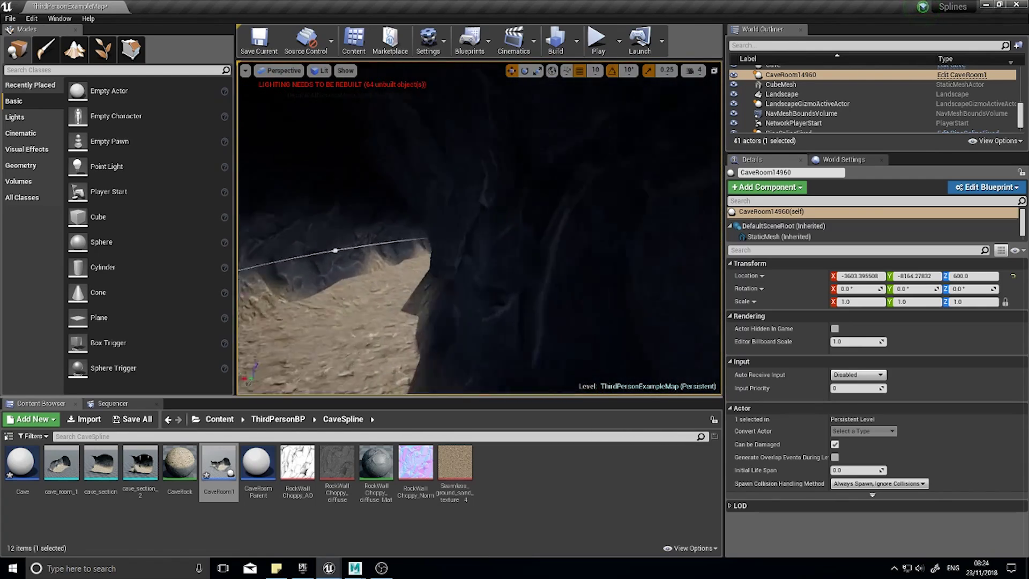
key(f)
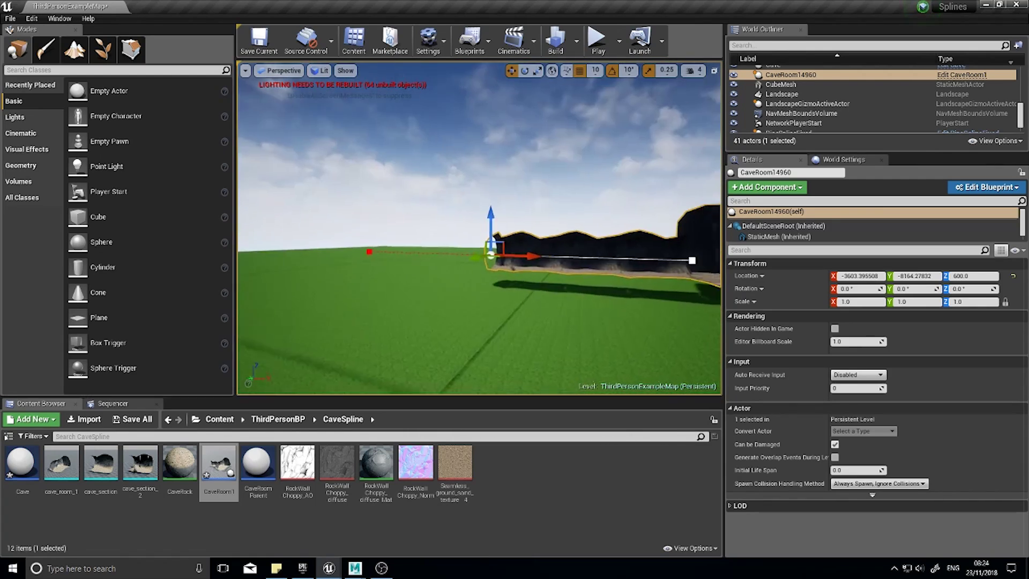
mouse_move(605, 258)
right_down()
mouse_move(624, 256)
mouse_move(612, 258)
right_up()
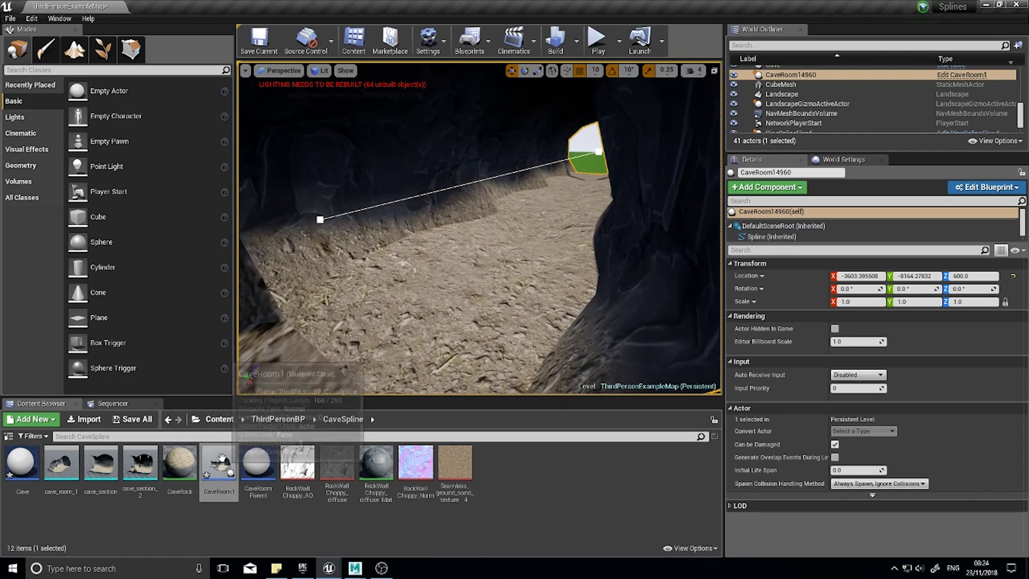
Open the Cave blueprint's Add End Room function and select all its nodes for copying
double_click(218, 464)
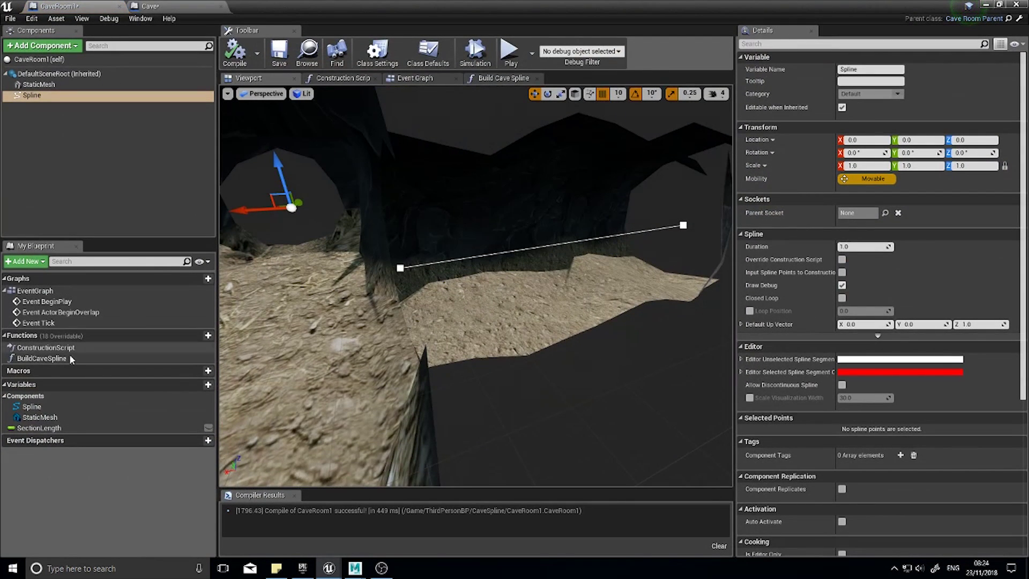
click(163, 6)
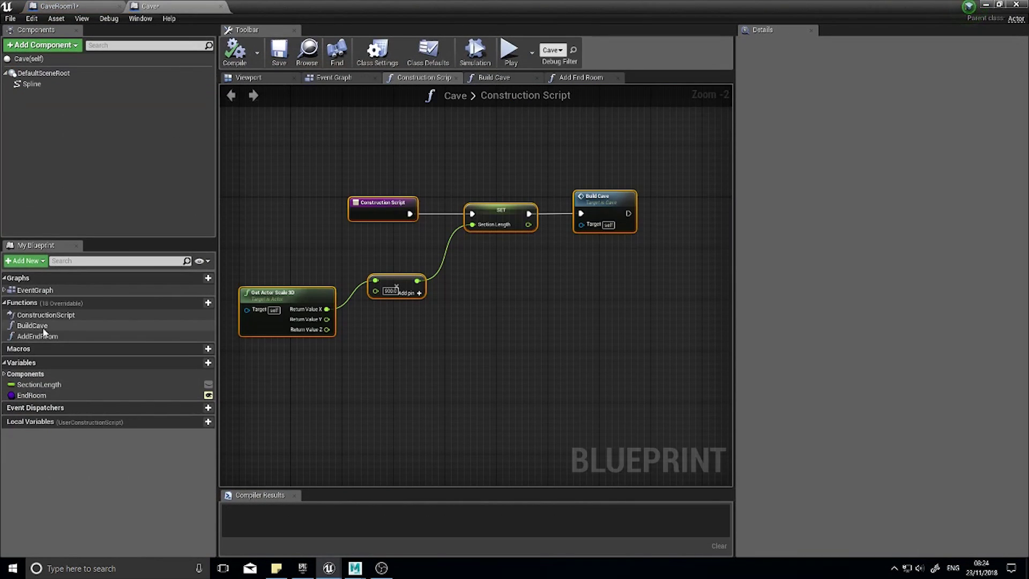
scroll(556, 333, down, 2)
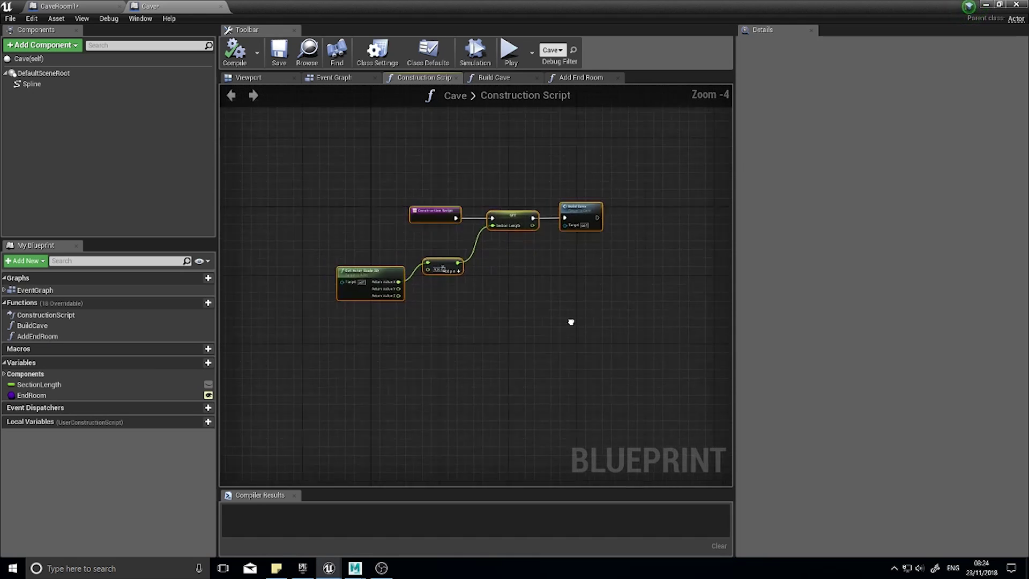
click(587, 78)
scroll(610, 364, down, 3)
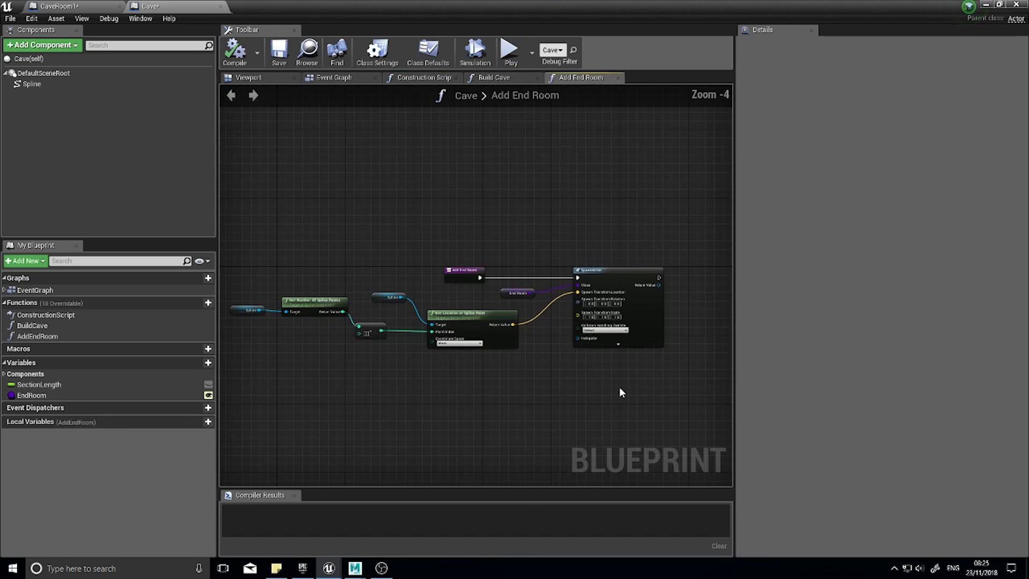
drag(641, 386, 240, 266)
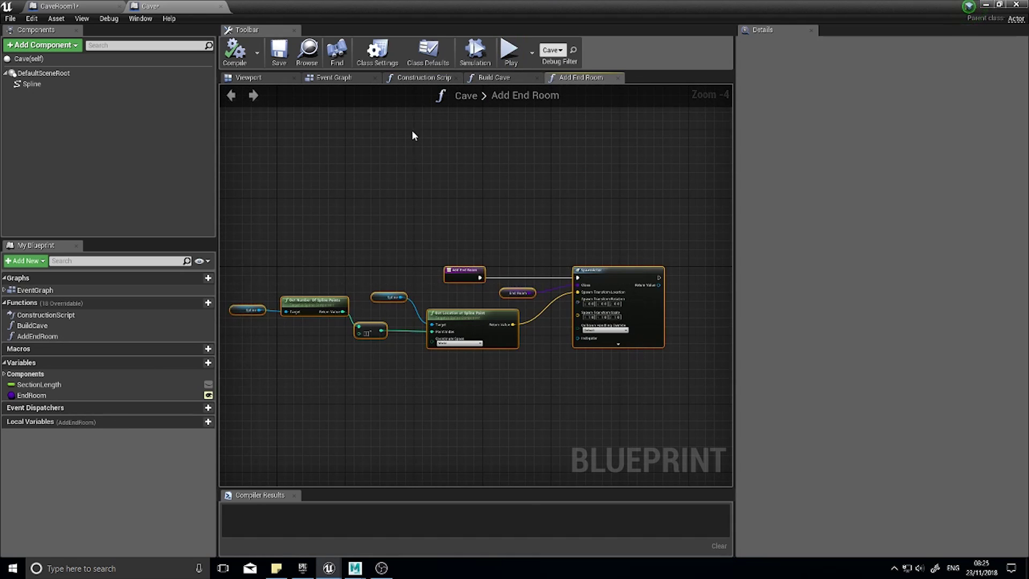
Create a function named AddEndRoom in CaveRoom1 with Call In Editor enabled, and paste Cave's Add End Room nodes into it
click(89, 5)
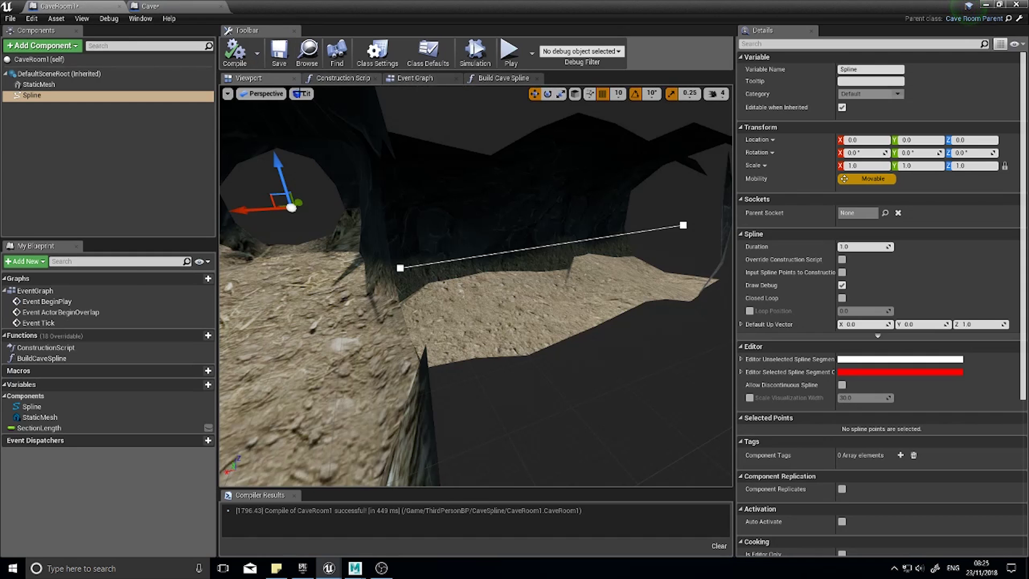
click(201, 335)
text(AddEndRoom)
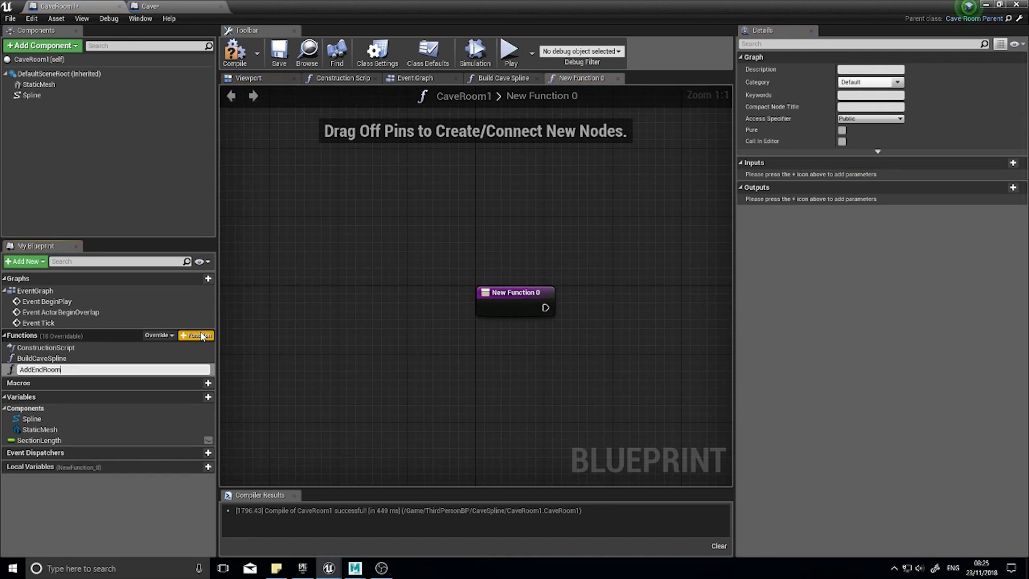
key(Return)
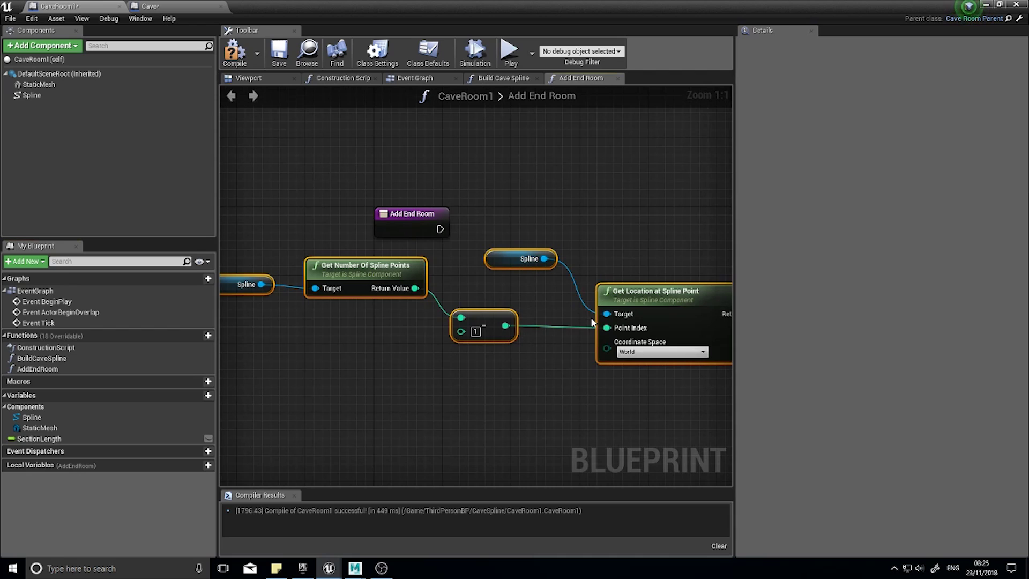
Connect the Add End Room entry node's execution to SpawnActor and reposition the entry node above the pasted nodes
right_drag(671, 268, 513, 263)
right_drag(690, 231, 579, 232)
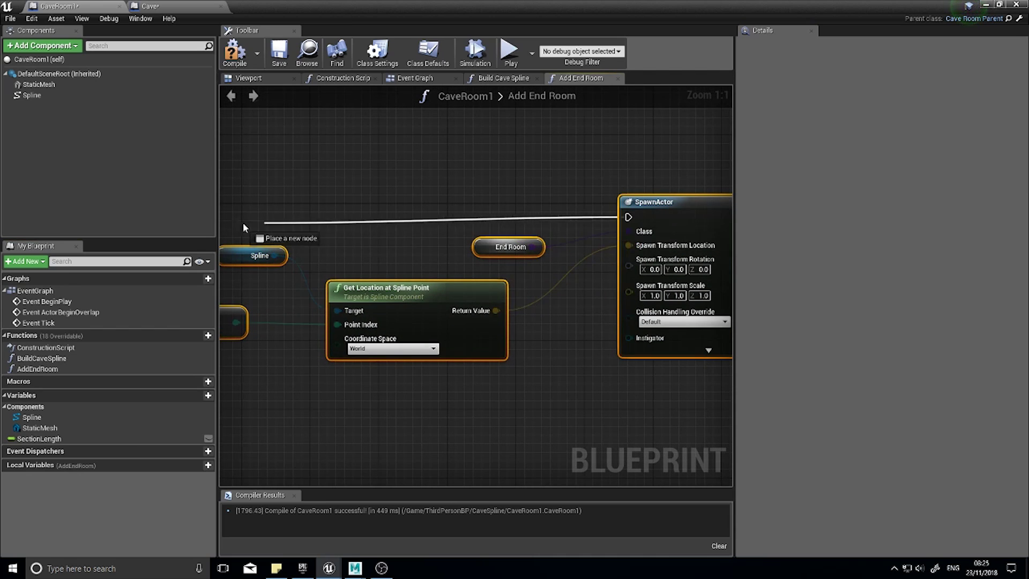
drag(243, 226, 411, 225)
drag(386, 229, 471, 216)
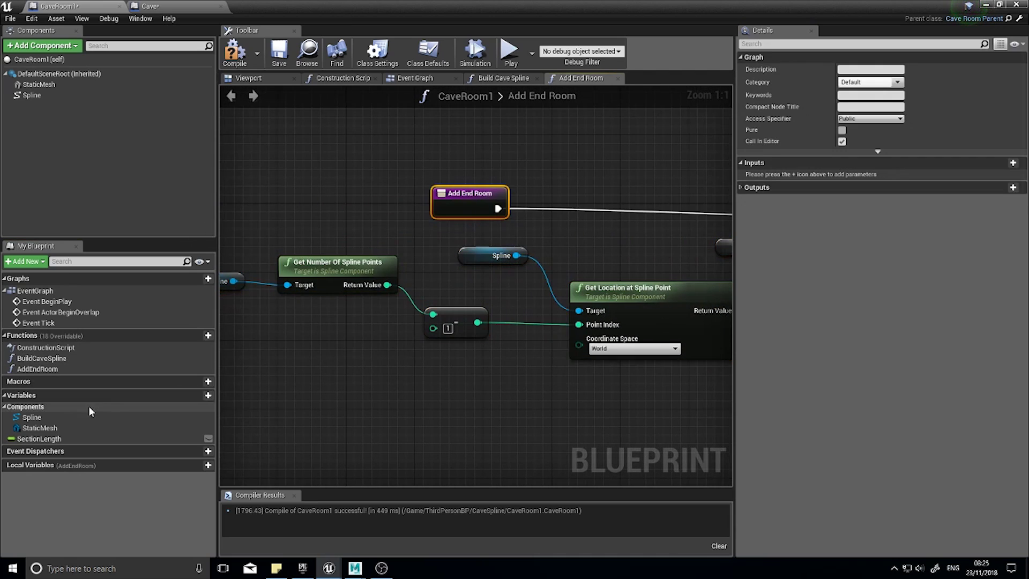
Add a variable named EndRoom to CaveRoom1
click(201, 398)
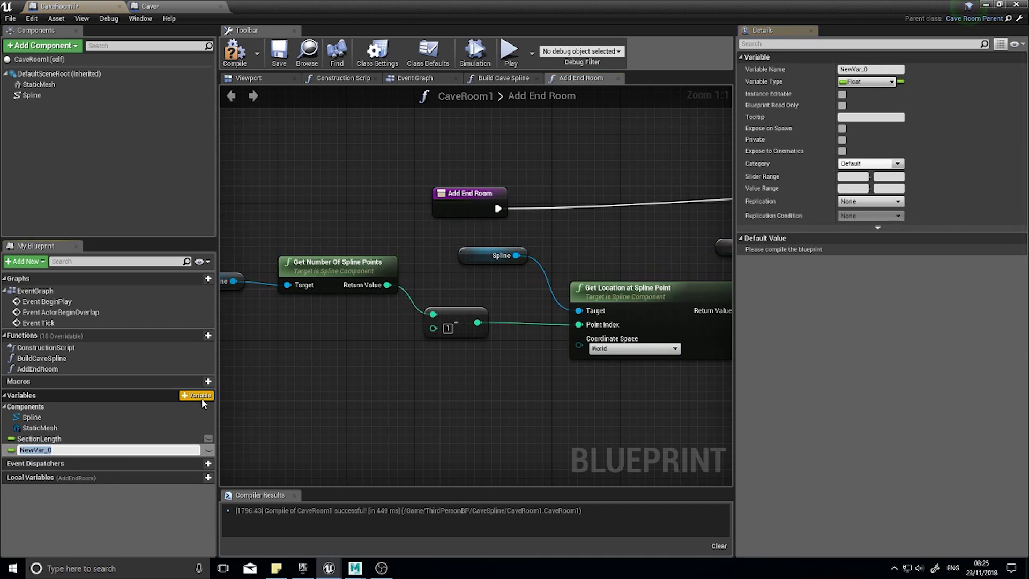
text(EndRoom)
key(Return)
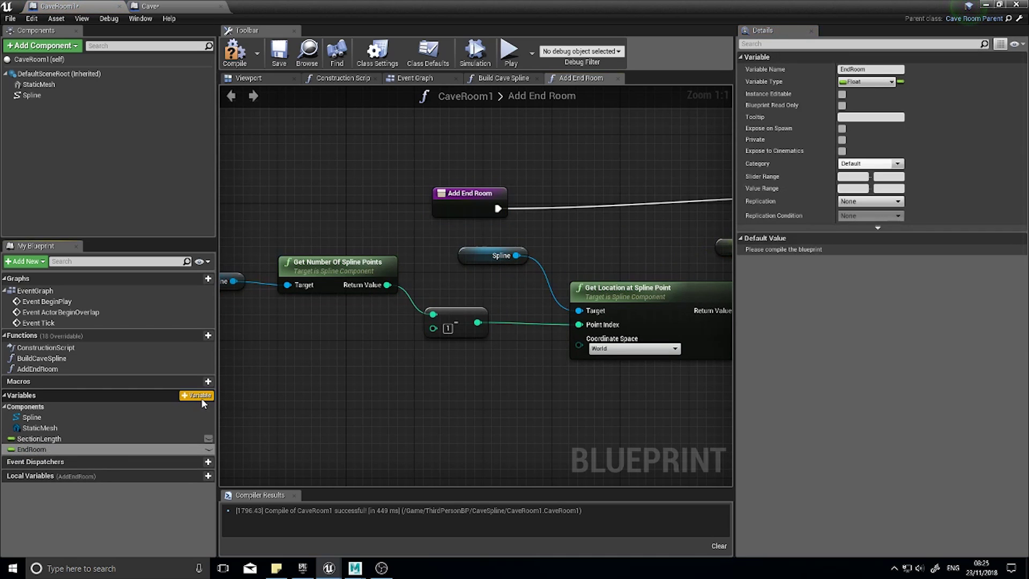
Change the EndRoom variable's type to a Cave Room Parent class reference and compile CaveRoom1
click(890, 82)
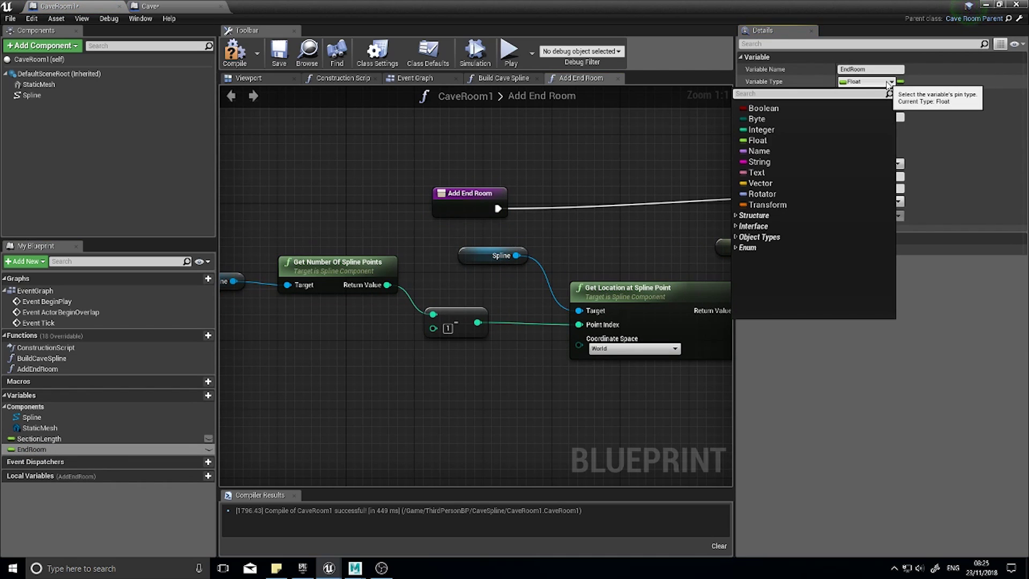
text(caveroo)
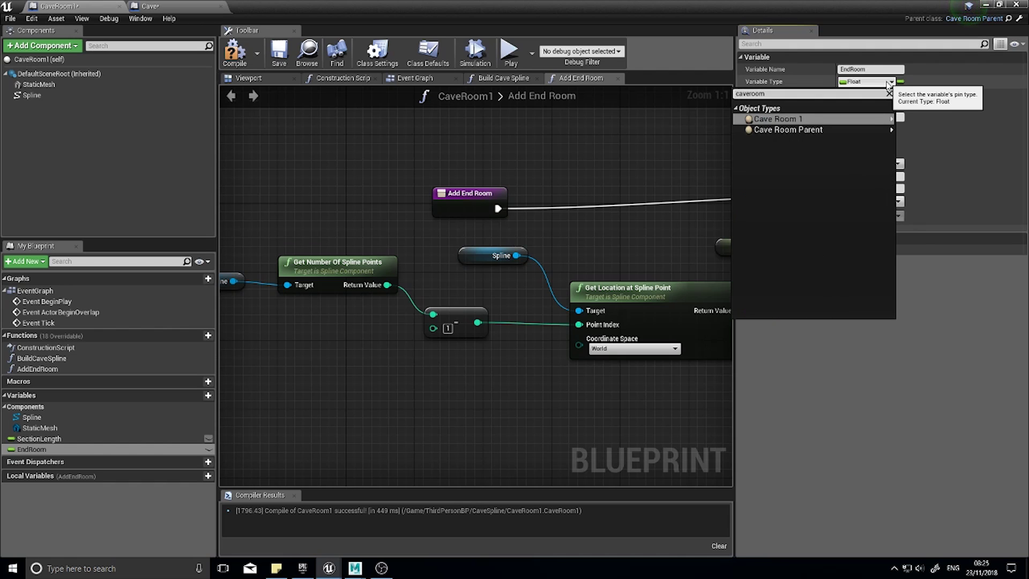
text(m)
mouse_move(891, 118)
click(921, 140)
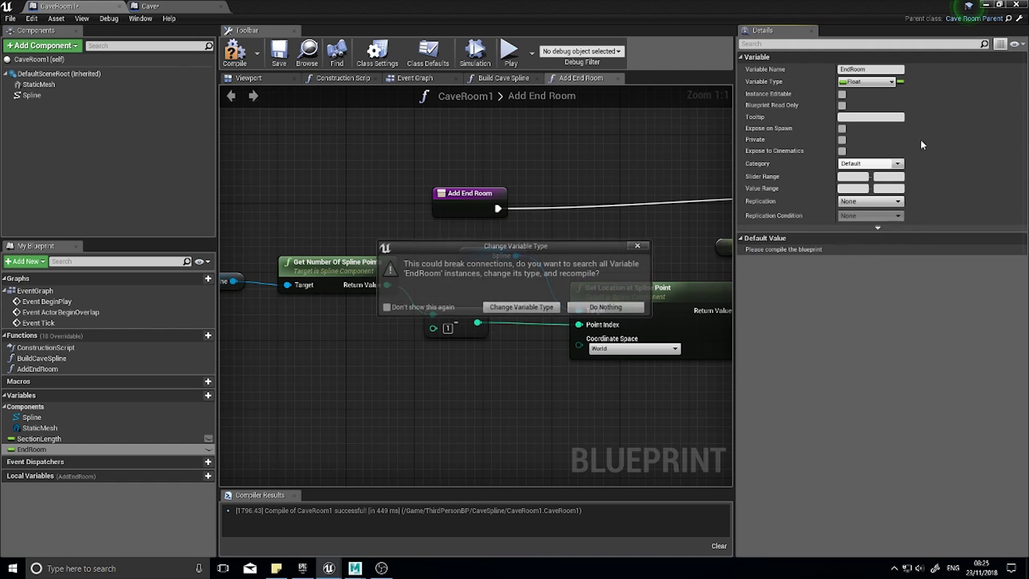
click(521, 307)
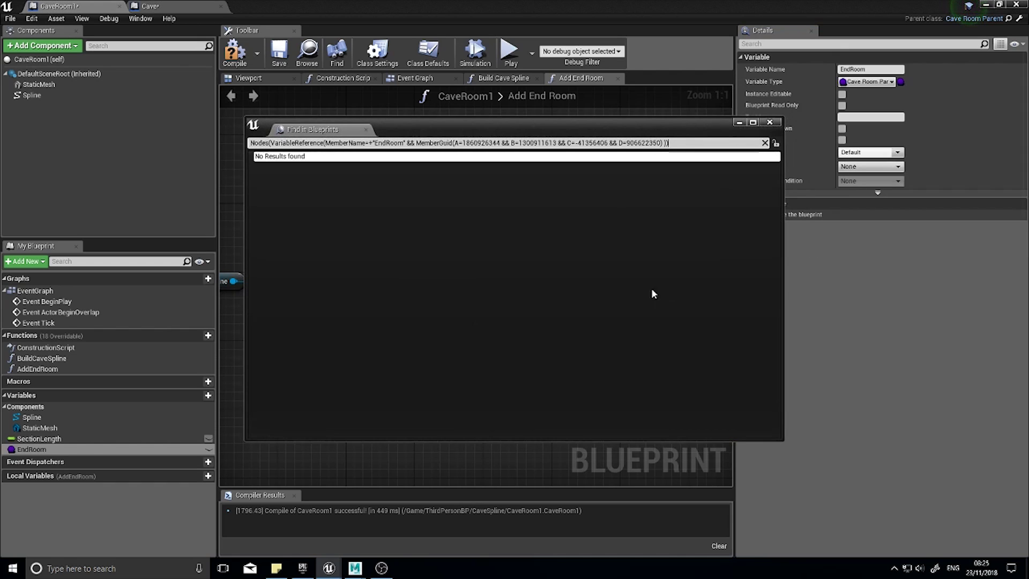
click(769, 122)
right_drag(683, 273, 470, 316)
click(227, 57)
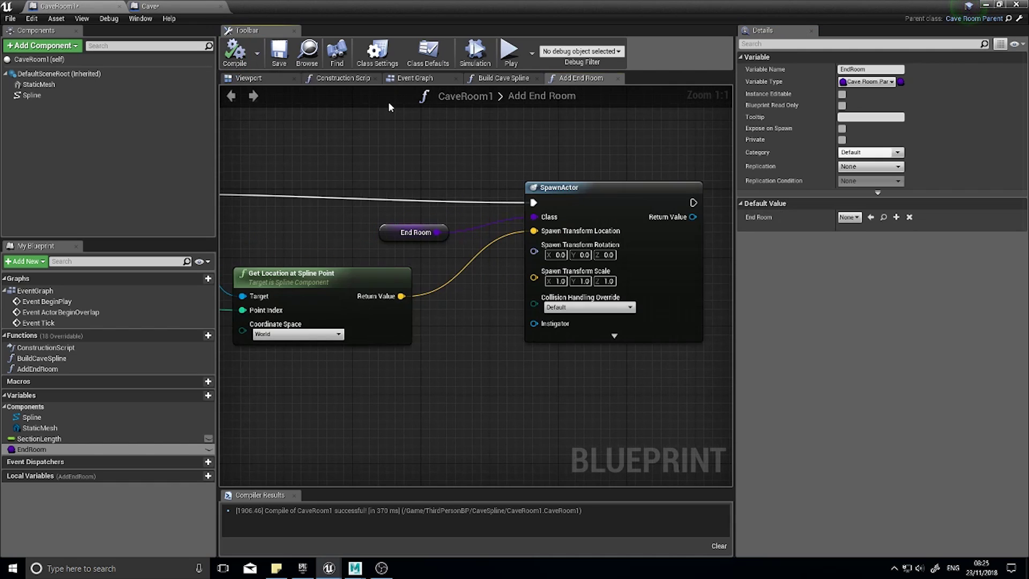
Make the EndRoom variable in CaveRoom1 instance editable and compile the blueprint
click(985, 5)
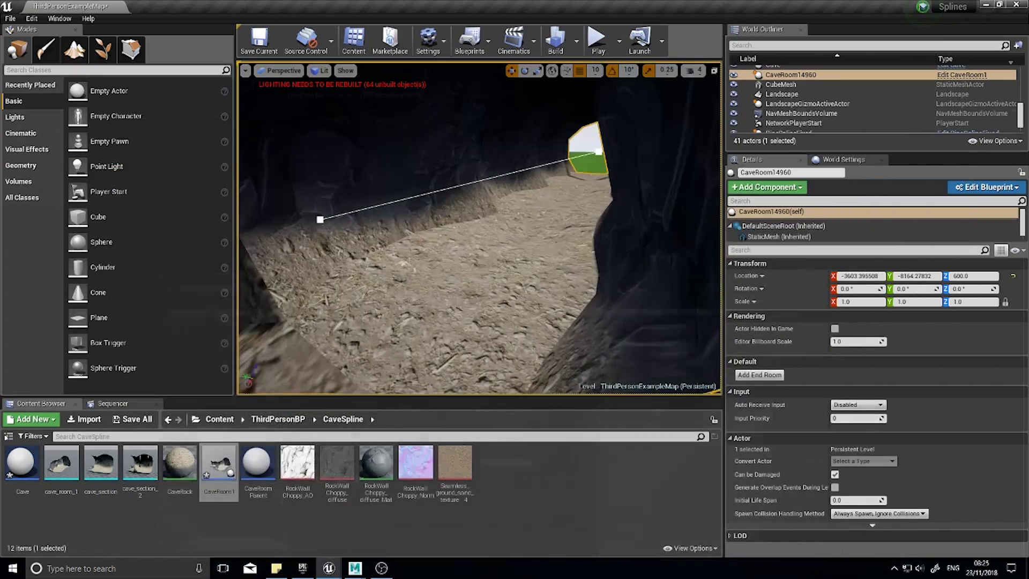
right_drag(479, 228, 611, 220)
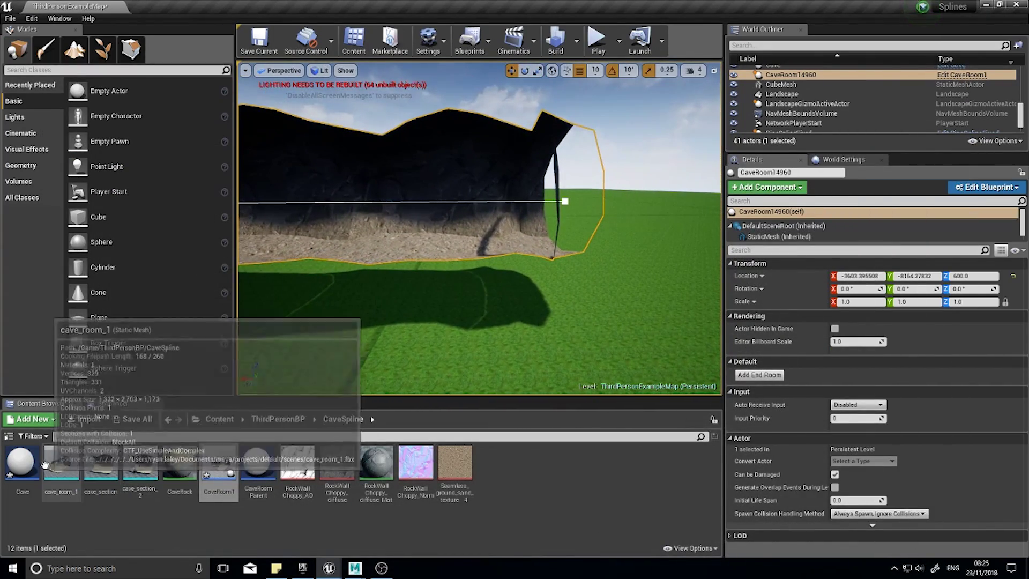
double_click(216, 465)
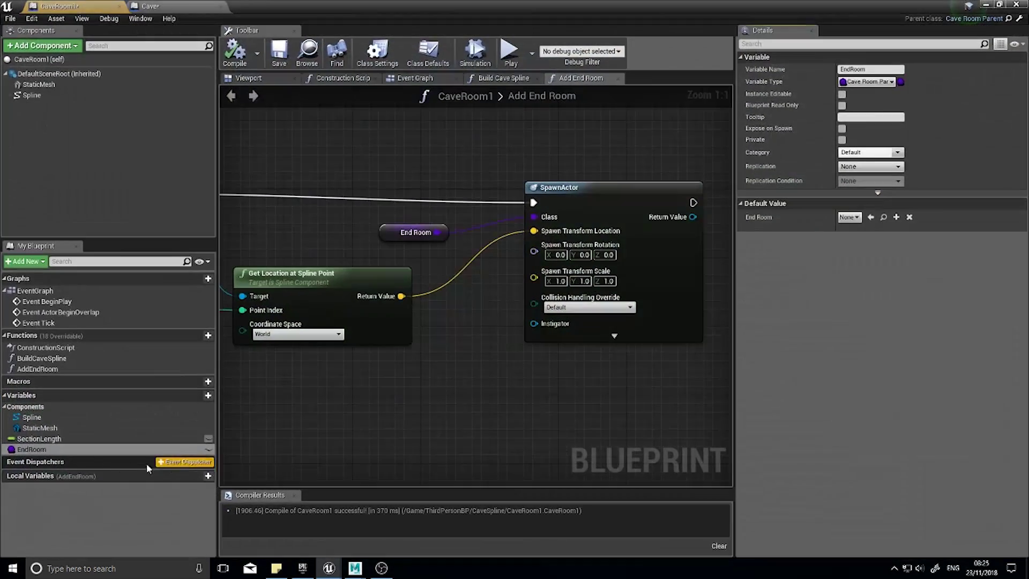
click(209, 449)
click(235, 53)
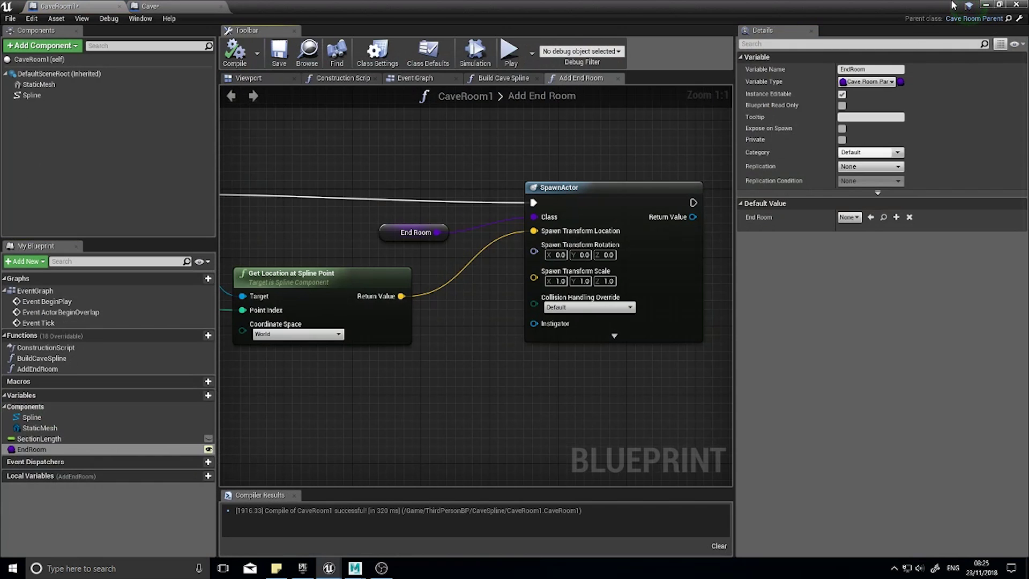
Set the End Room of the selected cave room in the level to CaveRoom1 and run its Add End Room function
click(985, 4)
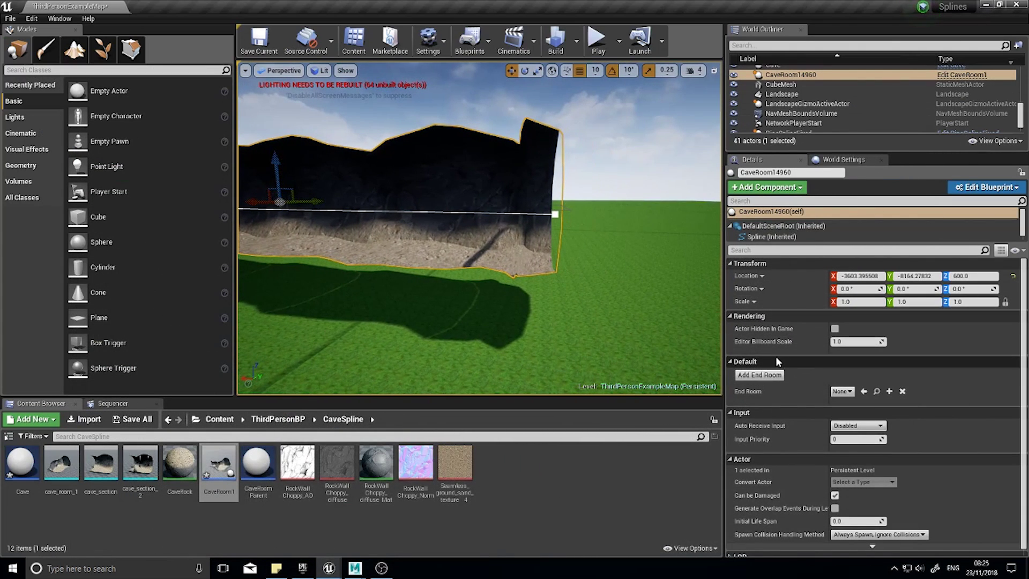
click(841, 391)
click(863, 436)
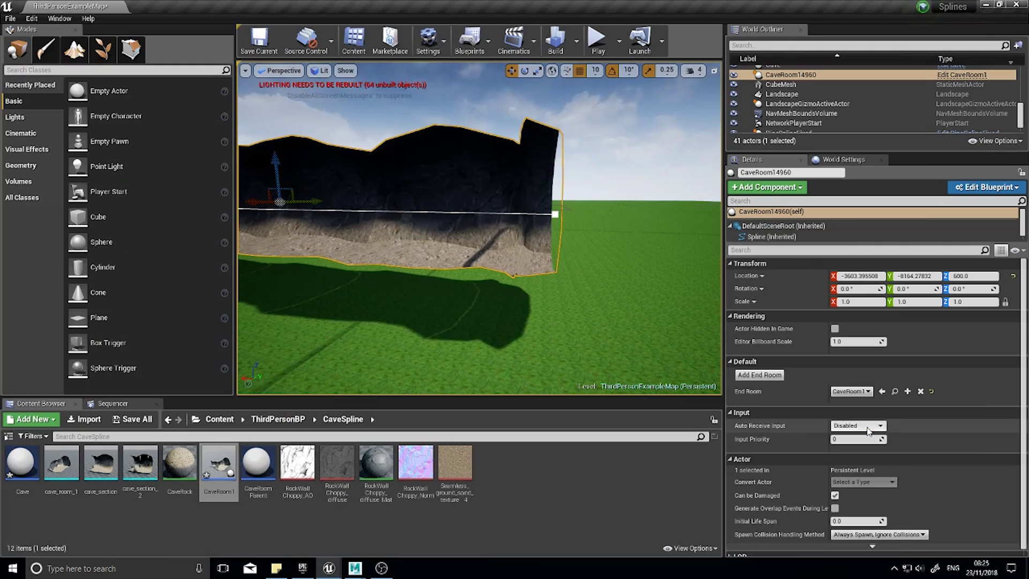
click(764, 375)
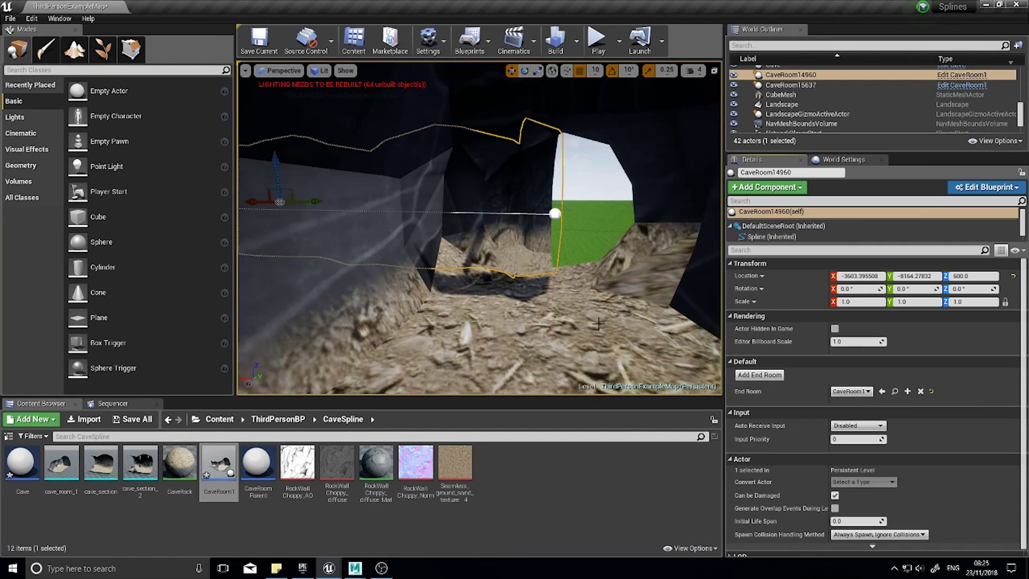
Rotate the newly spawned cave room about the Z axis to -90° so its entrance meets the previous room's exit
right_drag(479, 227, 546, 230)
click(412, 297)
right_drag(405, 299, 353, 263)
key(e)
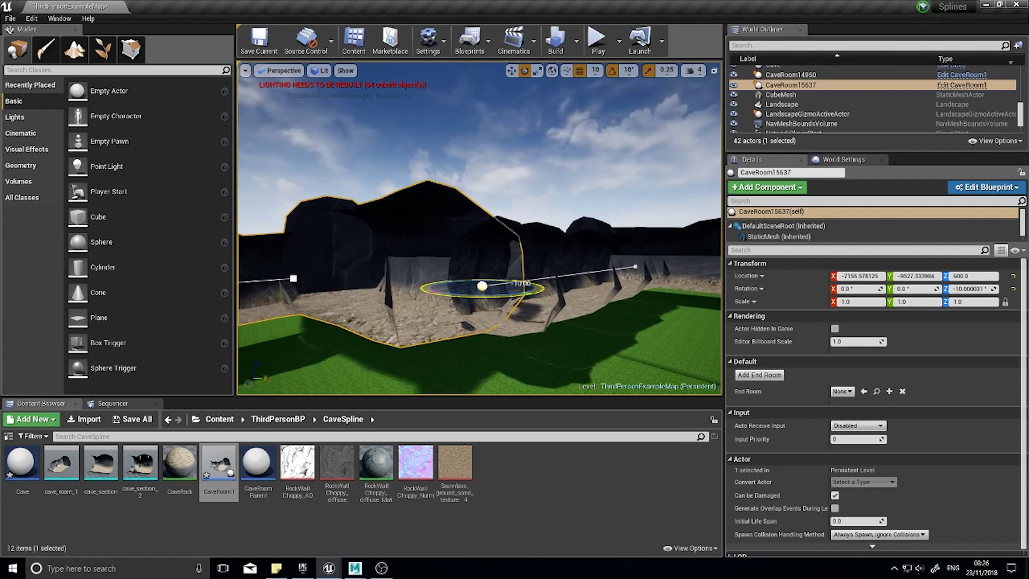
drag(440, 284, 428, 285)
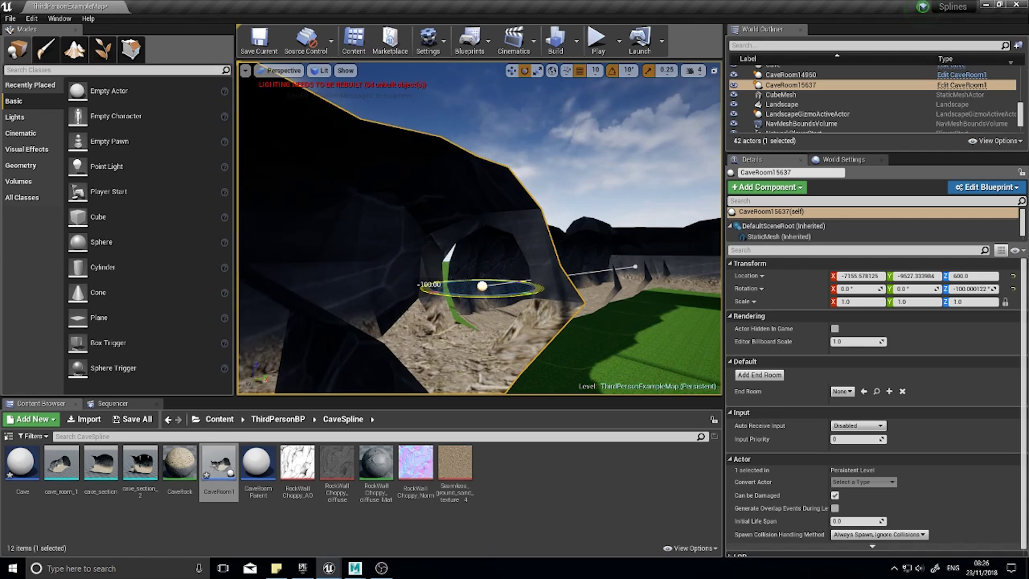
Fly through the connected cave sections and rooms to examine how their entrances and exits join
mouse_move(481, 285)
right_down()
mouse_move(461, 284)
mouse_move(531, 276)
mouse_move(396, 287)
mouse_move(482, 283)
right_up()
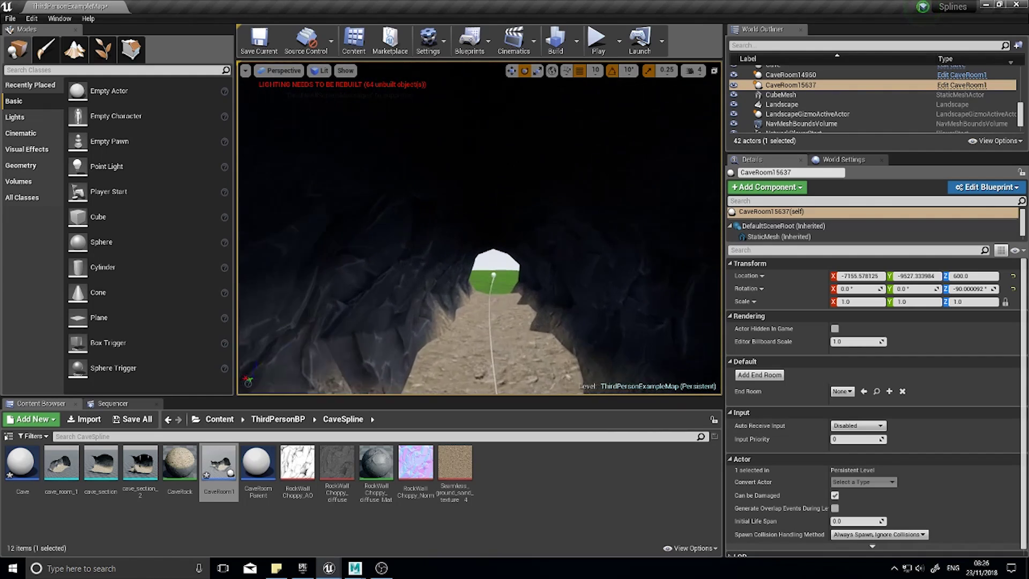
right_drag(483, 283, 483, 283)
right_drag(463, 351, 464, 350)
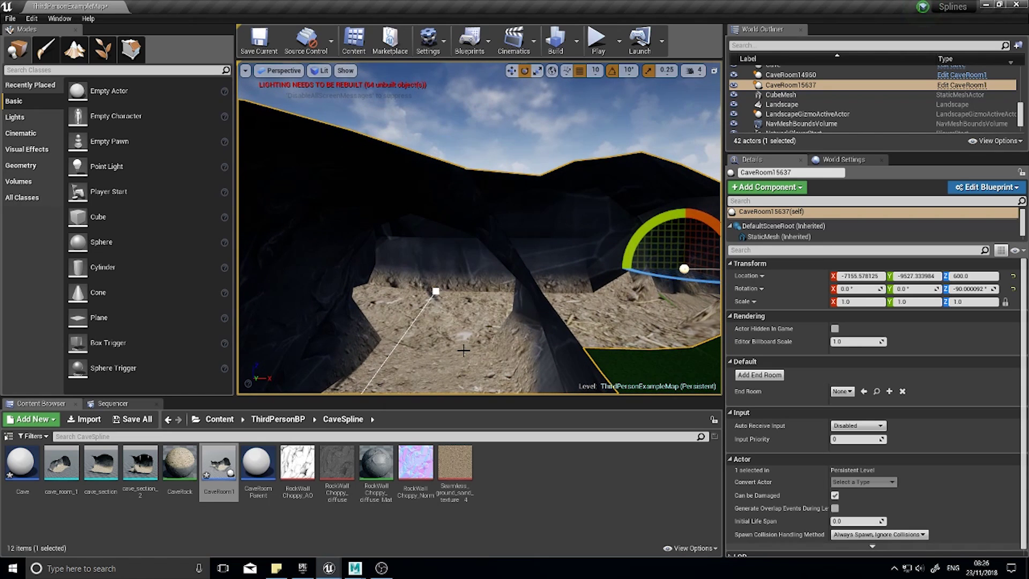
right_drag(517, 350, 517, 349)
click(396, 297)
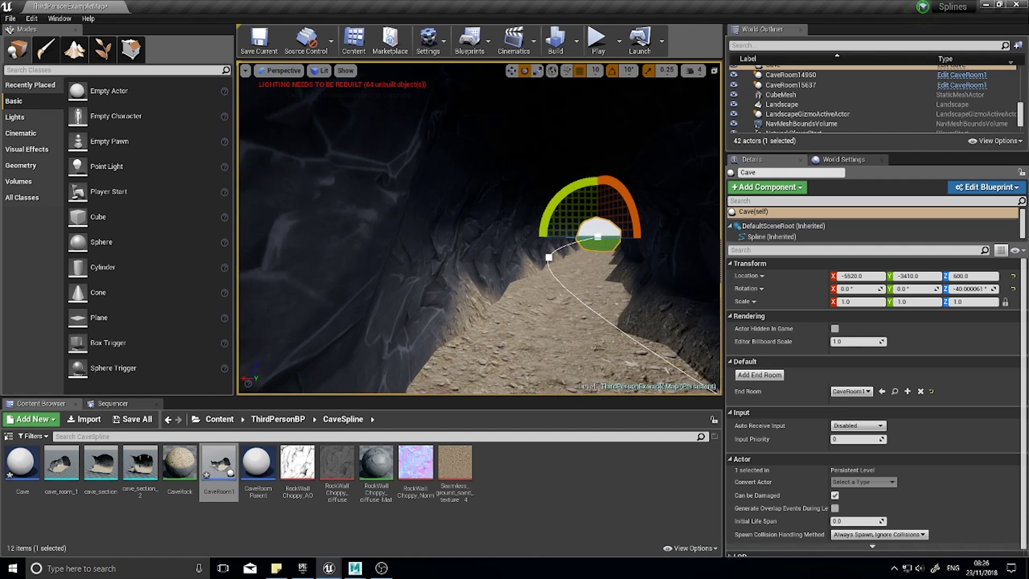
right_drag(517, 349, 518, 350)
right_drag(517, 349, 518, 350)
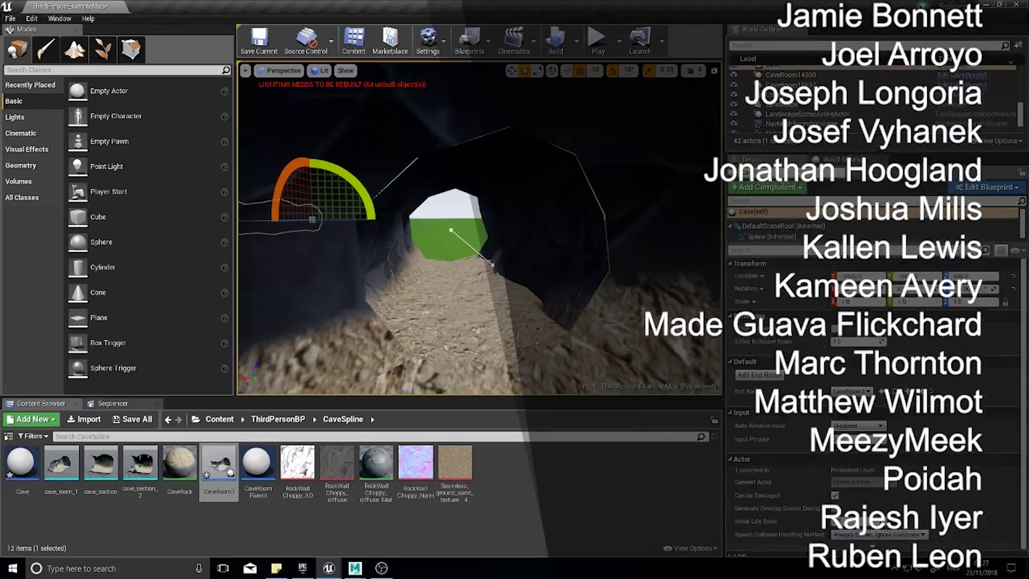
key(w)
key(w)
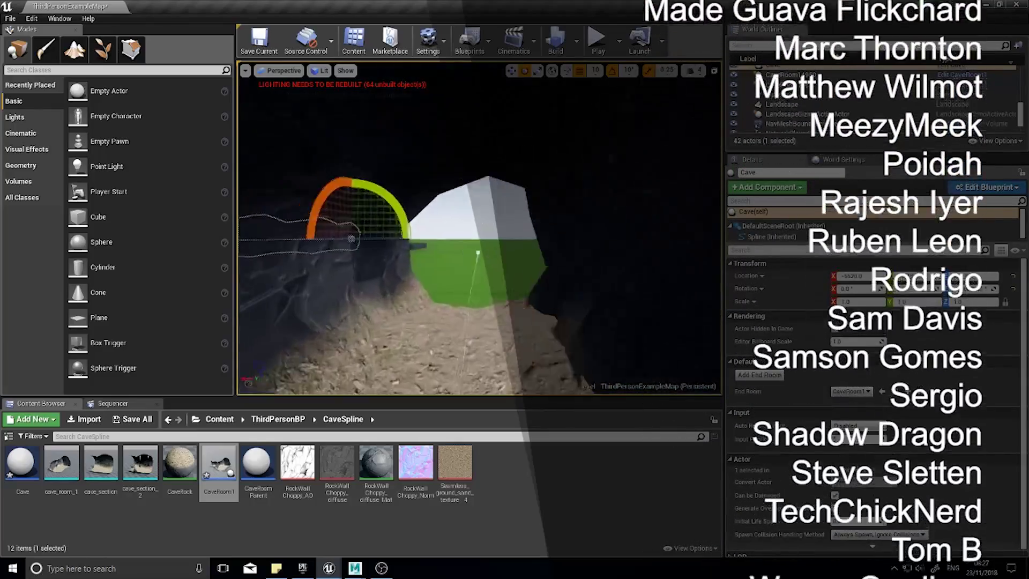